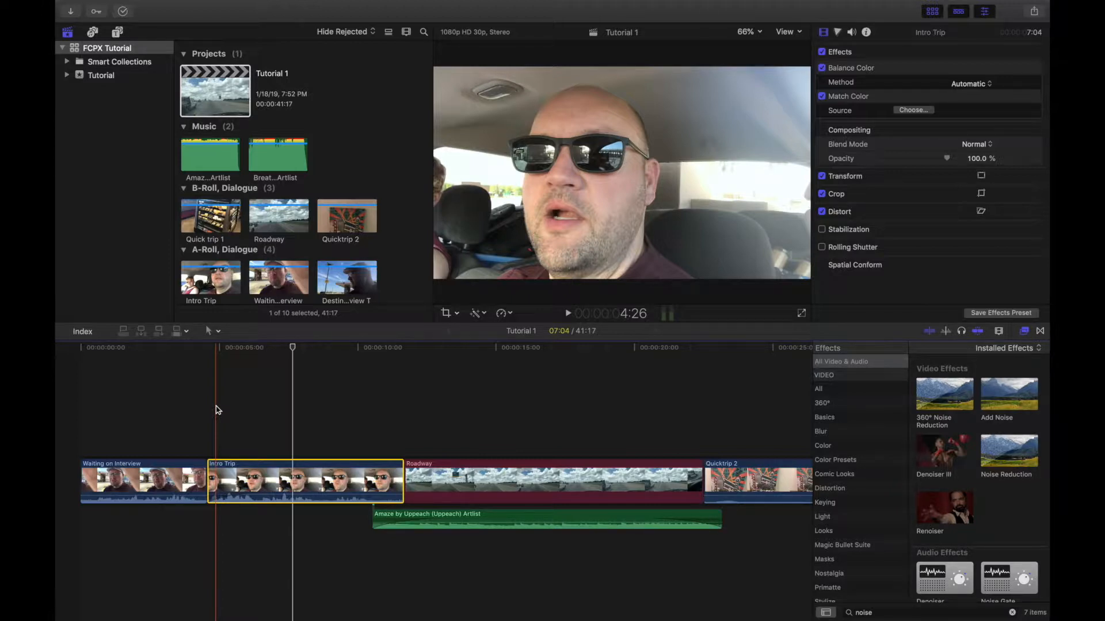
Step: Play the Intro Trip clip at a raised system volume to hear its background noise, and park the playhead inside the clip
key(space)
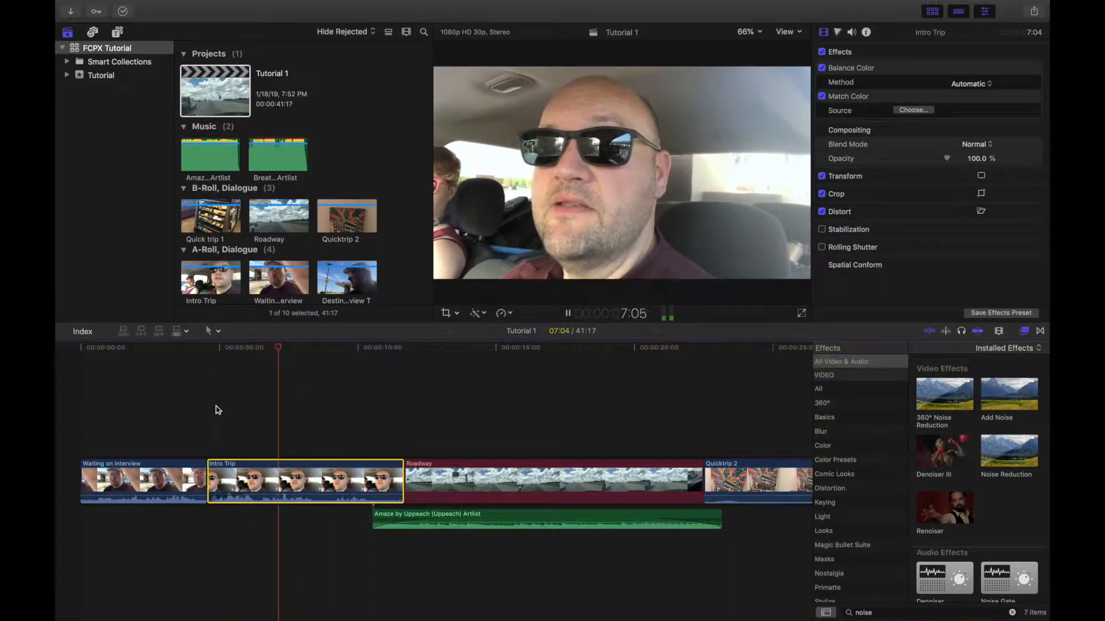
key(XF86AudioRaiseVolume)
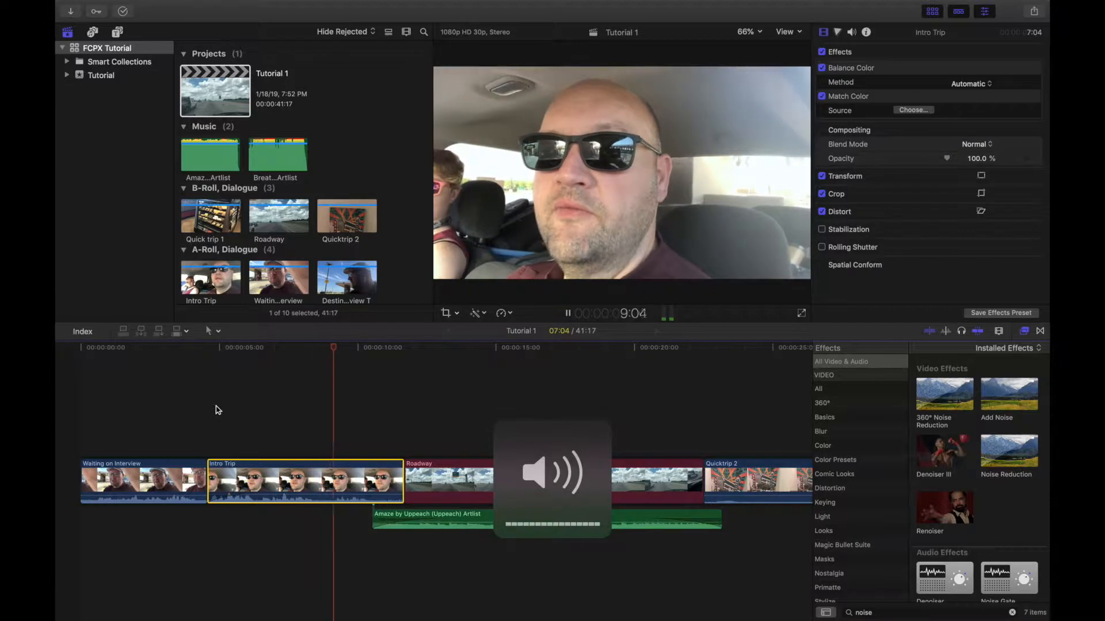
key(space)
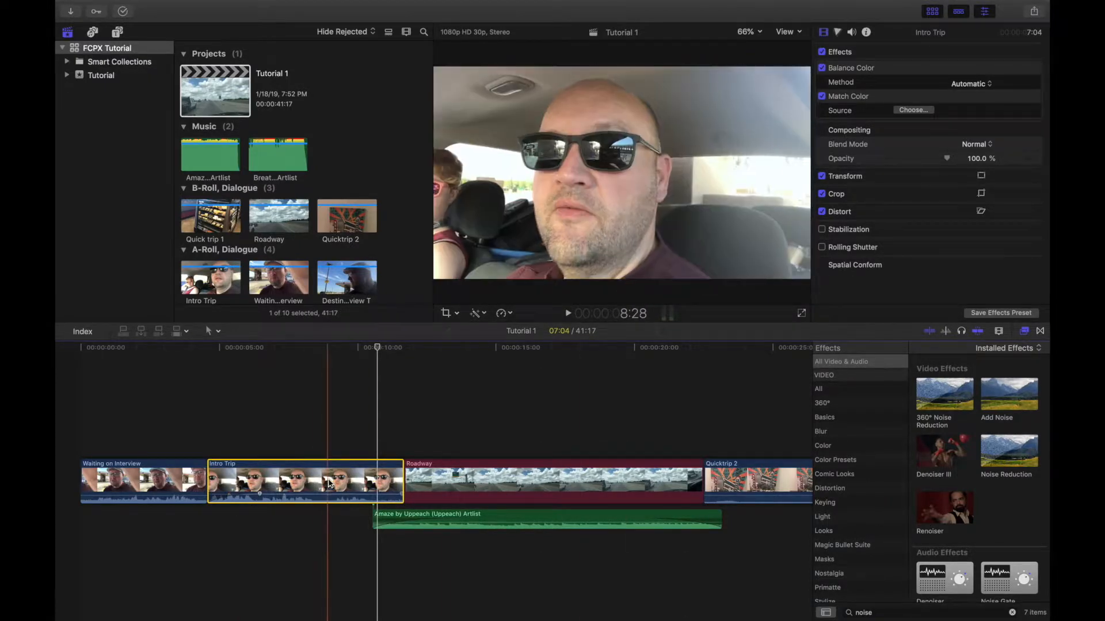
click(323, 345)
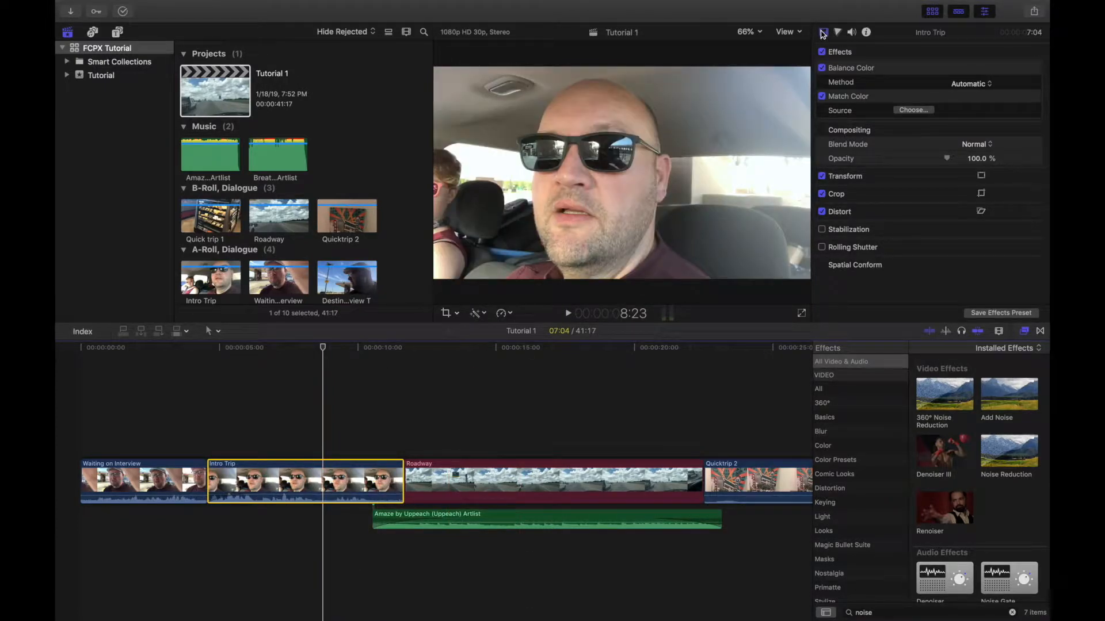
Step: Show the Intro Trip clip's audio enhancement settings in full and run the audio analysis on the clip
click(852, 35)
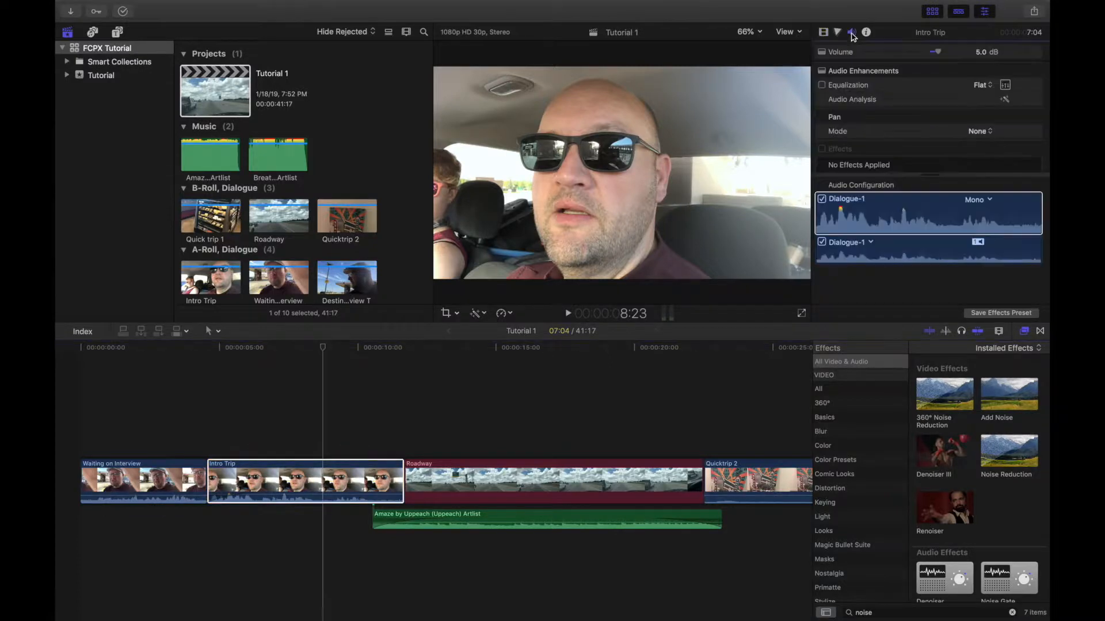
mouse_move(936, 103)
scroll(1016, 118, down, 1)
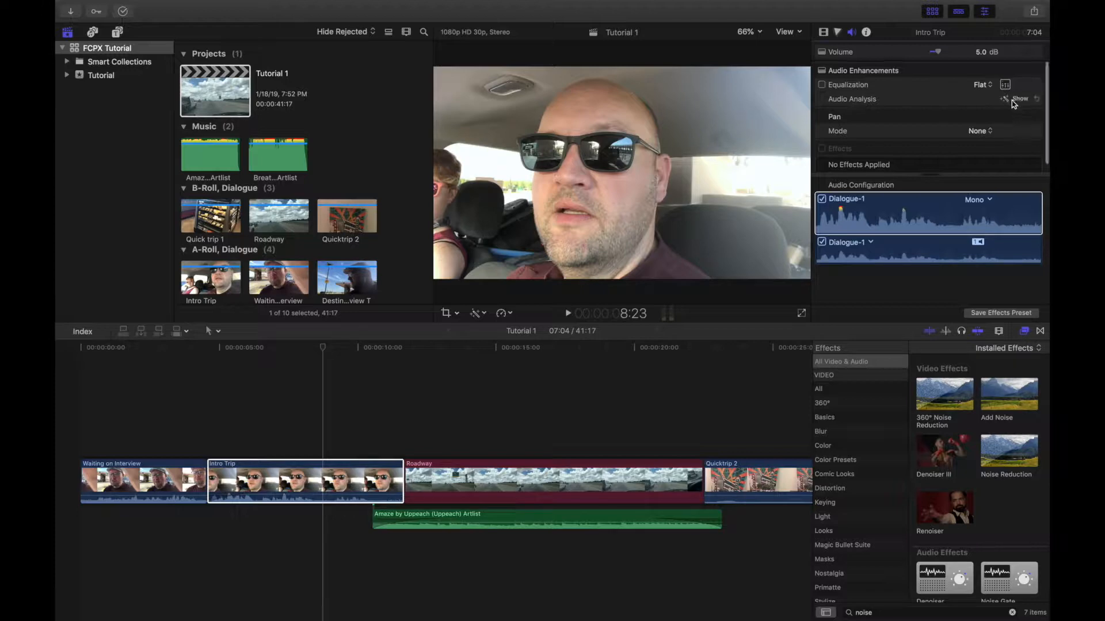
scroll(1007, 107, up, 1)
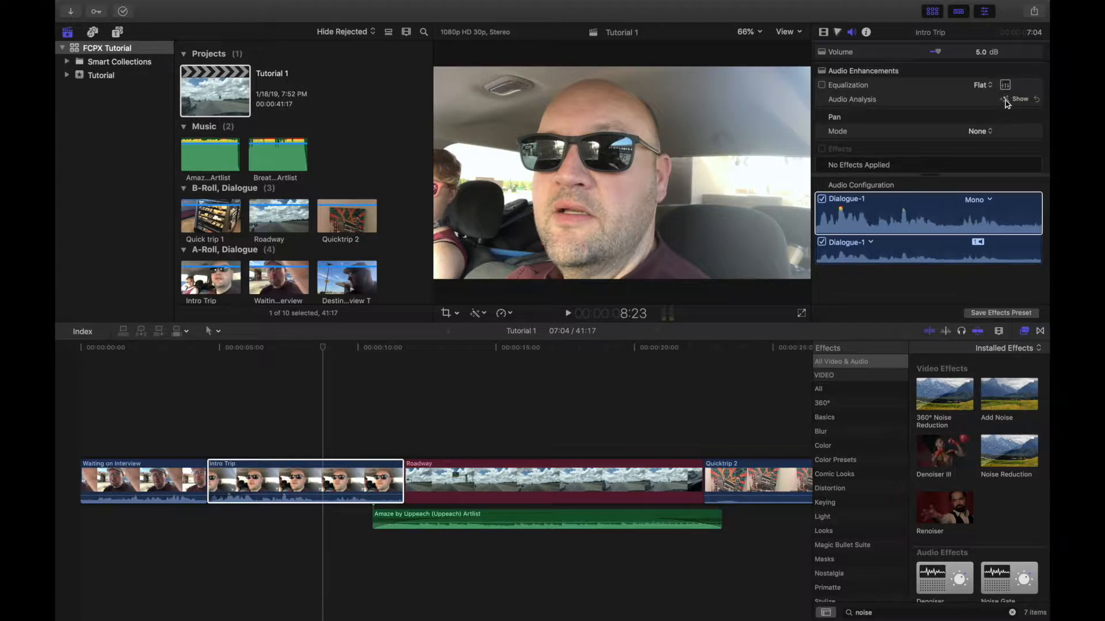
click(1020, 100)
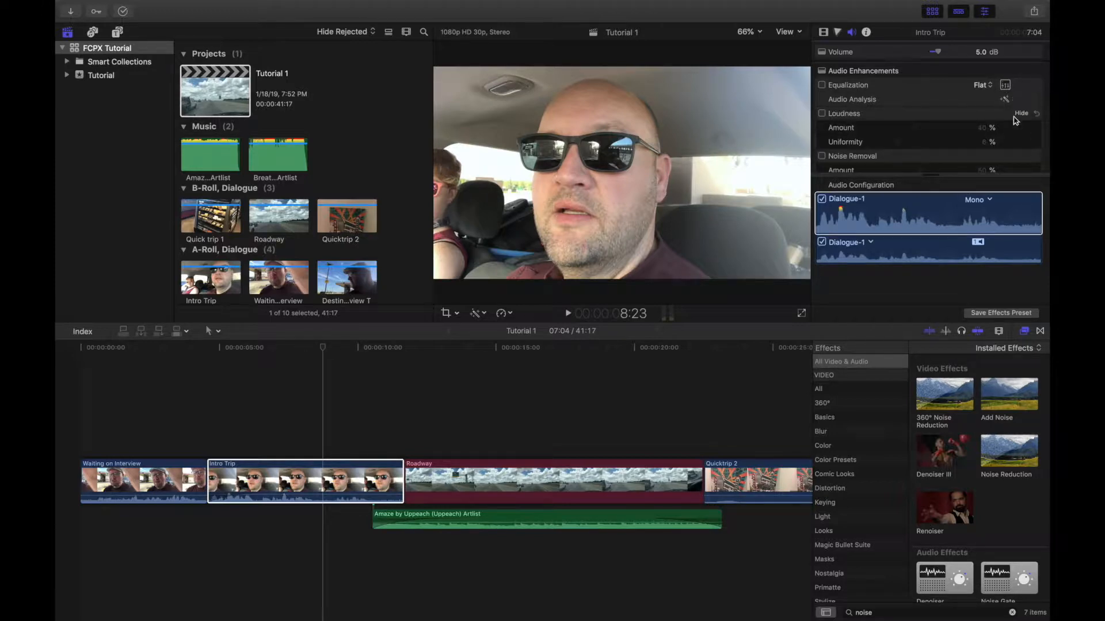
scroll(996, 131, down, 1)
scroll(995, 131, up, 1)
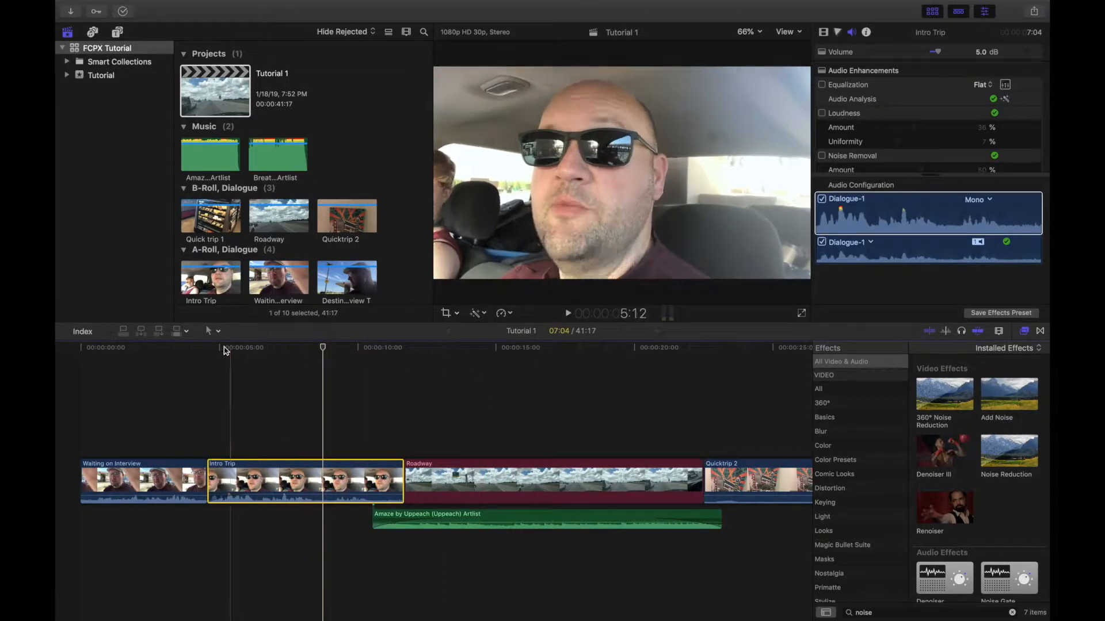
Step: Play the analyzed Intro Trip clip and review its loudness, noise removal and hum removal settings
key(space)
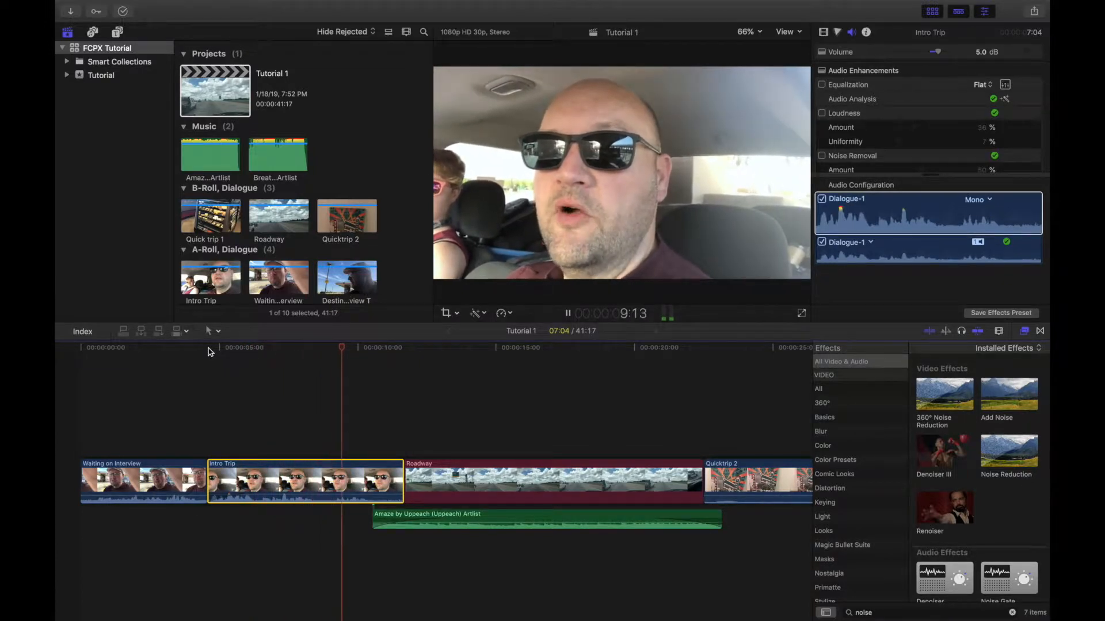
key(space)
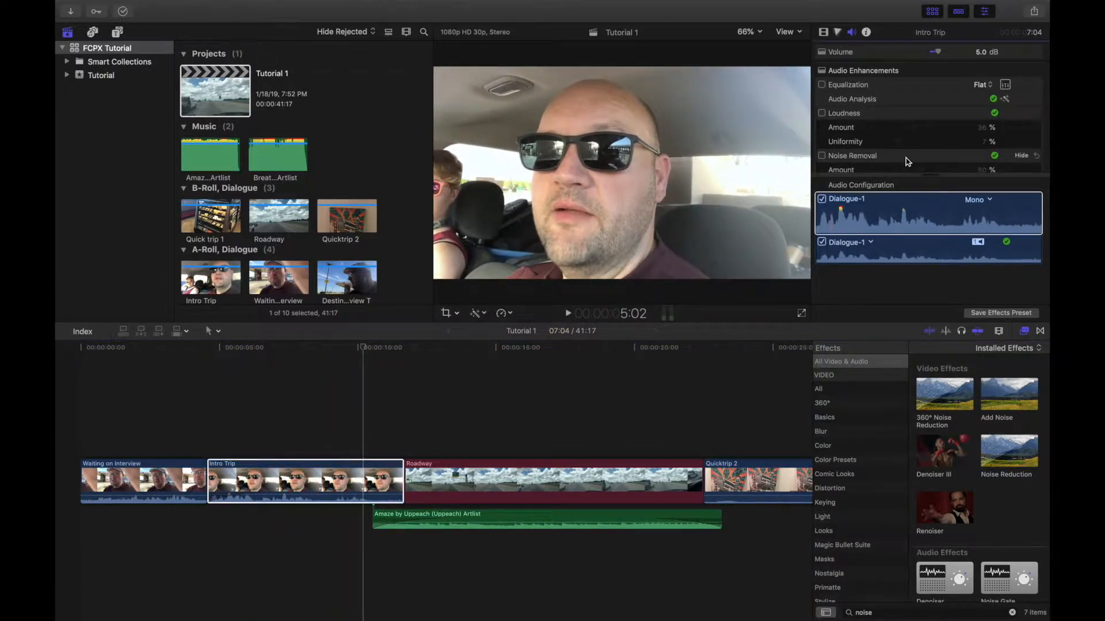
scroll(906, 160, down, 3)
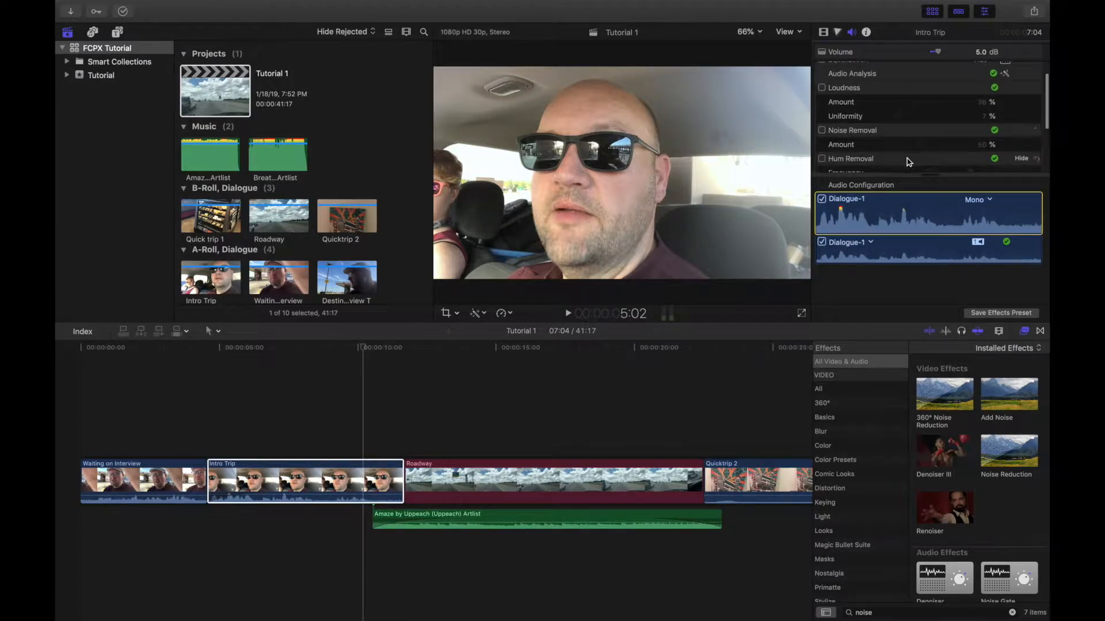
scroll(908, 161, down, 1)
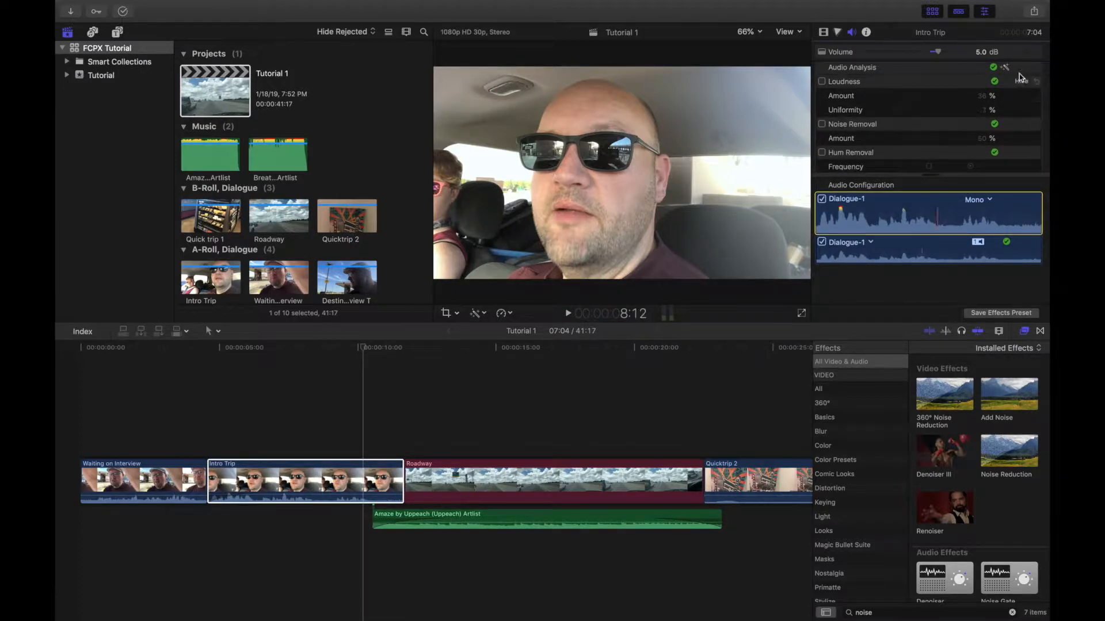
Step: Hide the media browser, enlarge the viewer and inspector area, and set the viewer scale to 100%
click(933, 11)
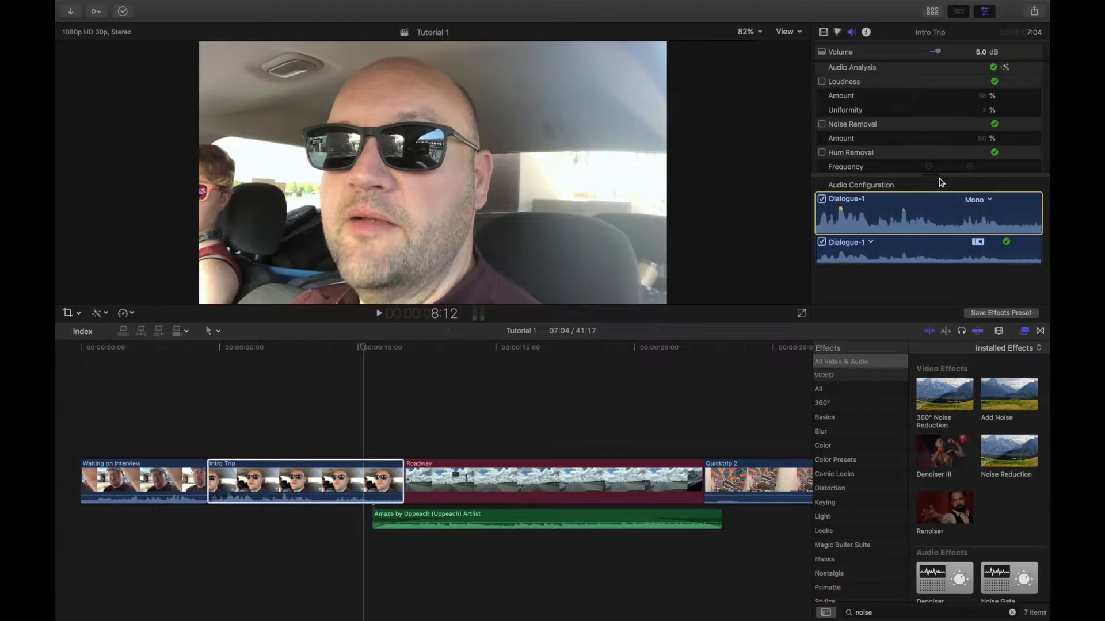
drag(812, 32, 760, 32)
drag(814, 320, 819, 441)
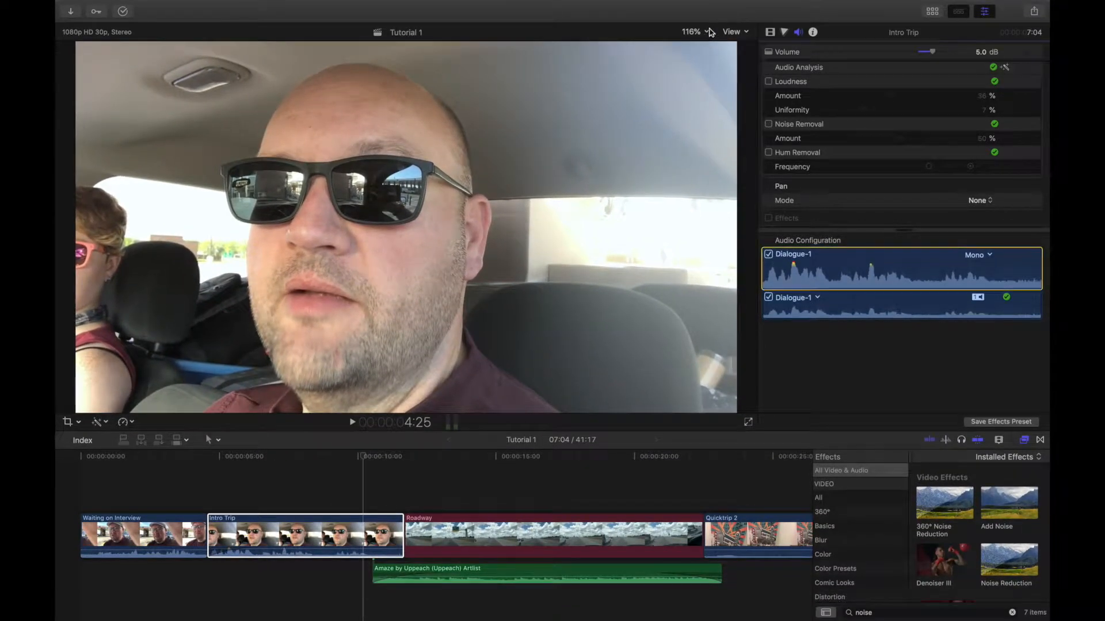
click(707, 33)
click(711, 91)
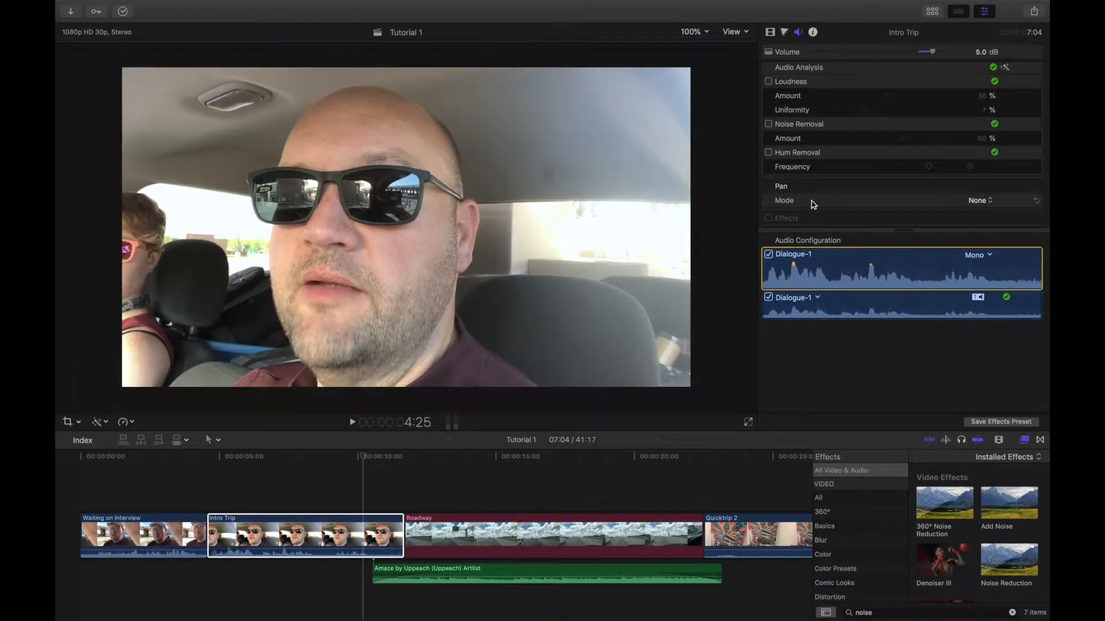
Step: Enable Noise Removal at 50% on the Intro Trip clip and play the clip to hear the effect
scroll(850, 164, down, 2)
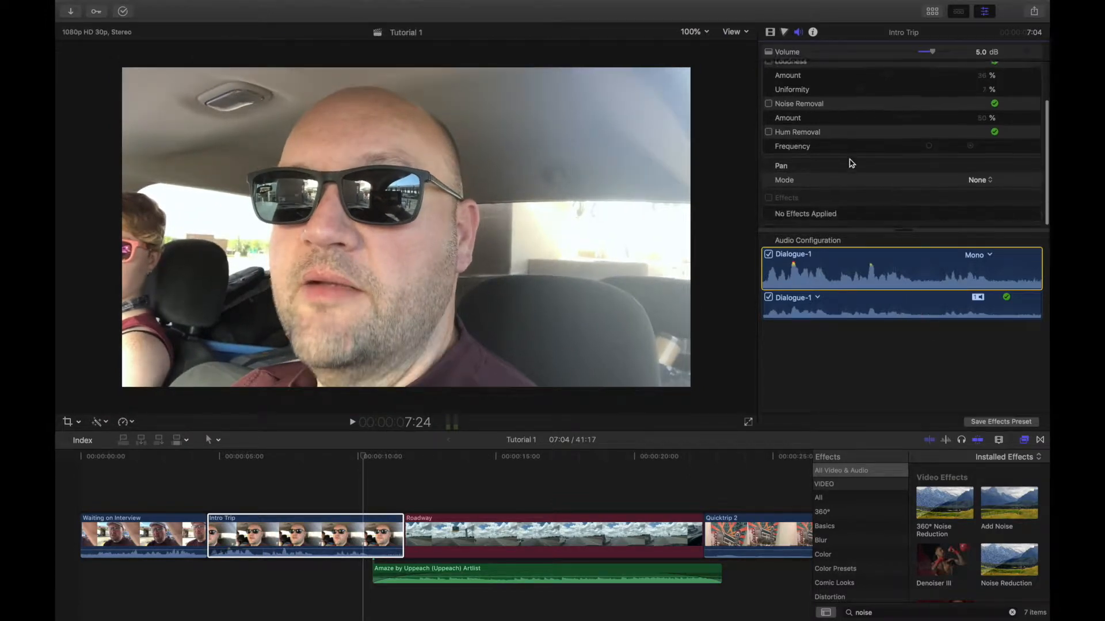
scroll(851, 164, up, 3)
scroll(778, 147, up, 1)
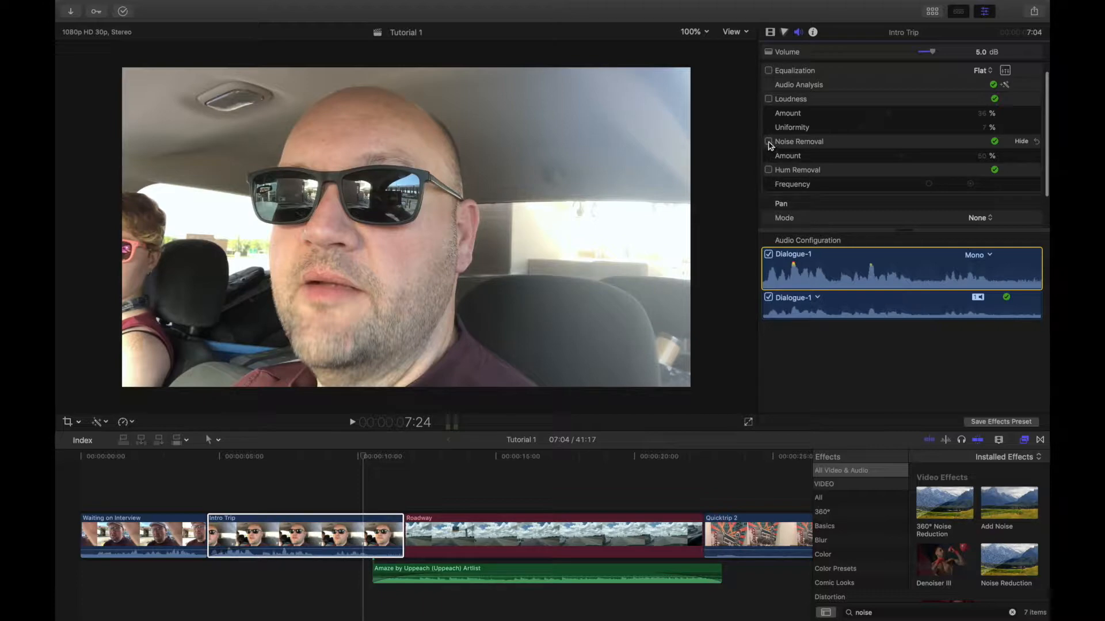
click(768, 142)
click(220, 457)
key(space)
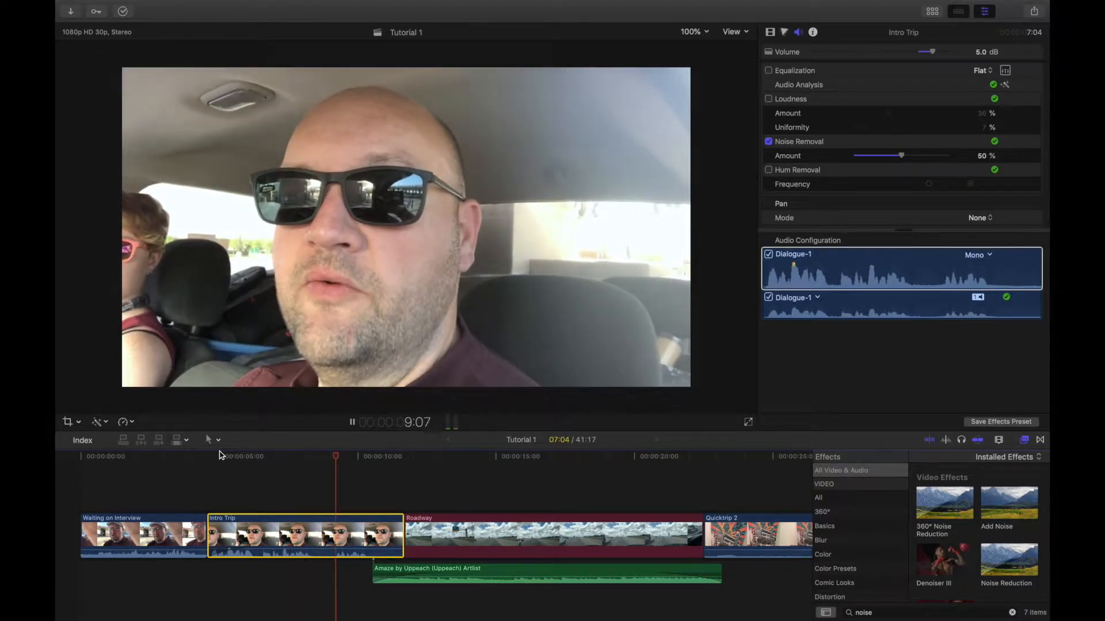
key(space)
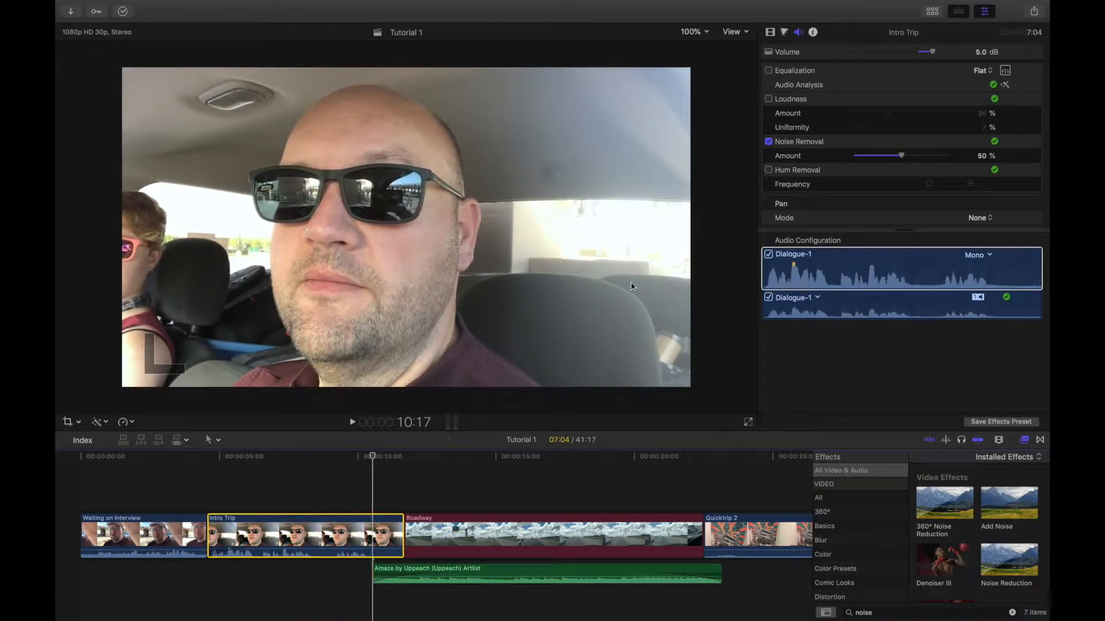
Step: Raise the Intro Trip clip's Noise Removal amount to 100% and play the clip to judge the sound
click(768, 142)
drag(901, 158, 950, 162)
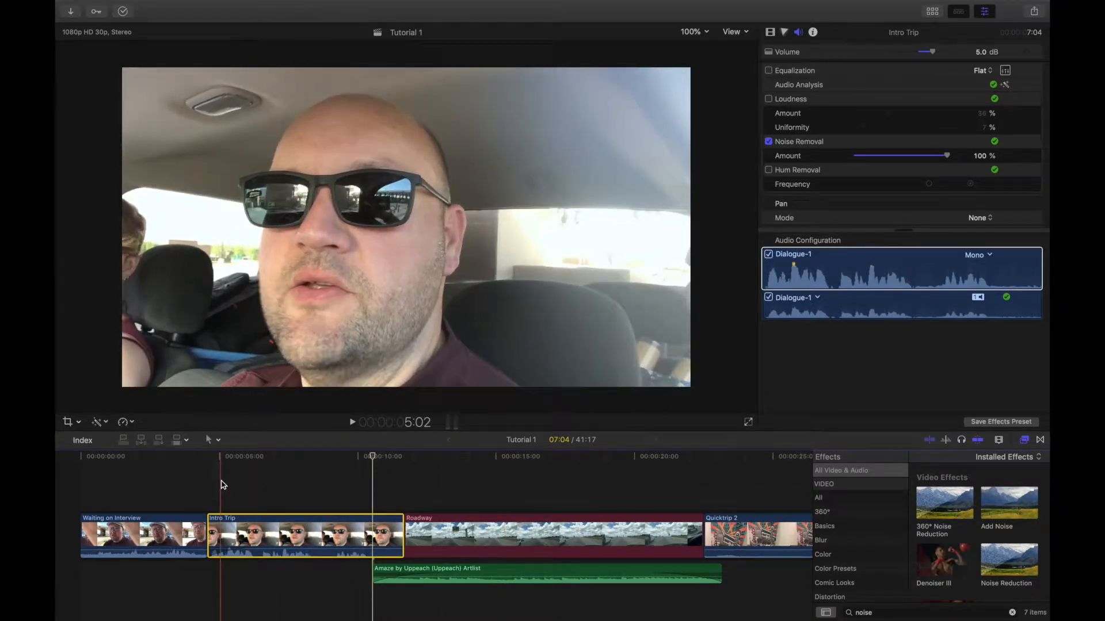
key(space)
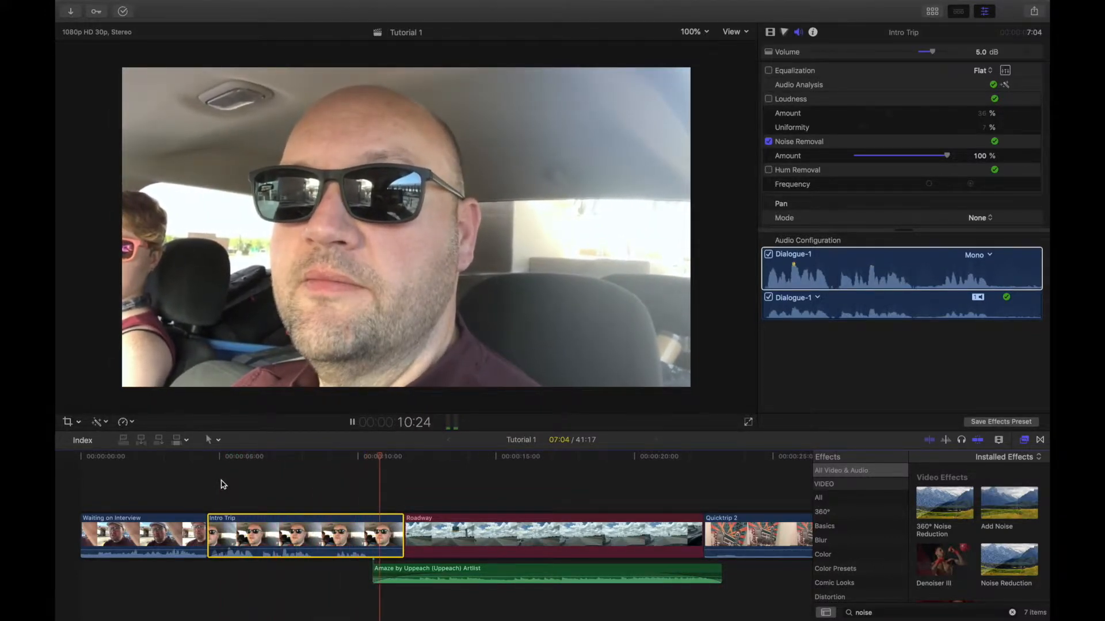
key(space)
click(338, 460)
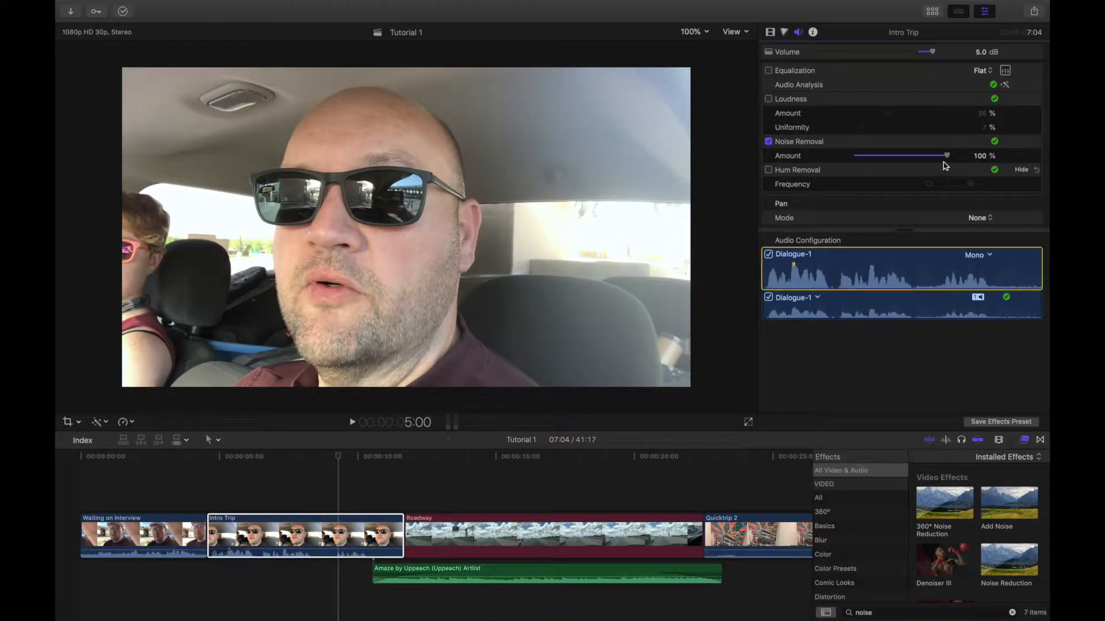
Step: Reduce the Intro Trip clip's Noise Removal amount to 69% and listen to the clip from its start
drag(950, 159, 918, 158)
click(242, 456)
click(212, 456)
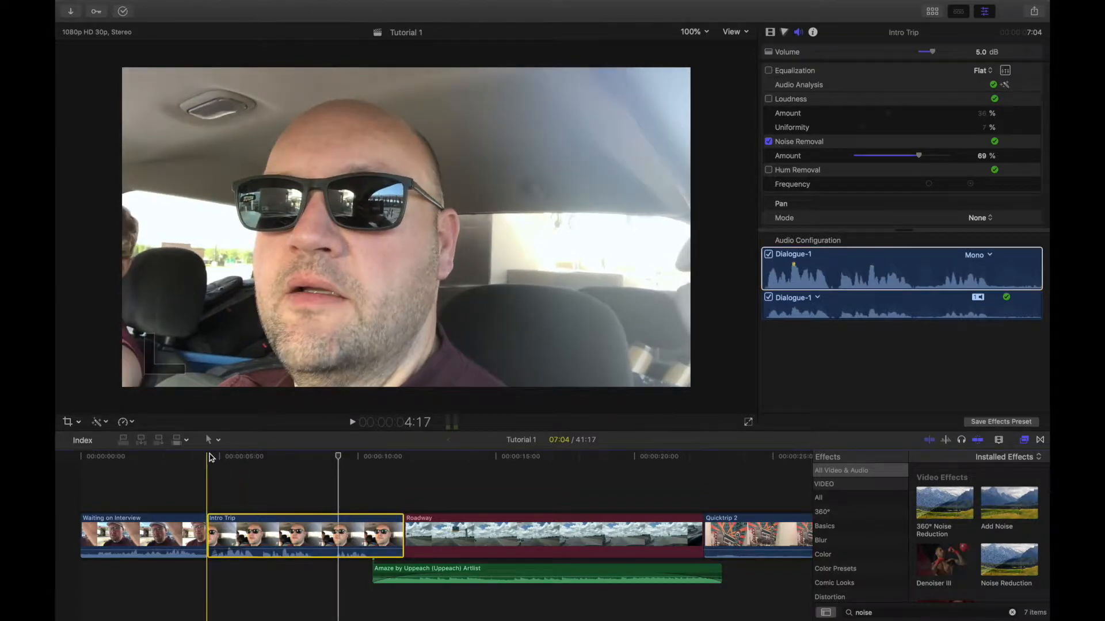
key(space)
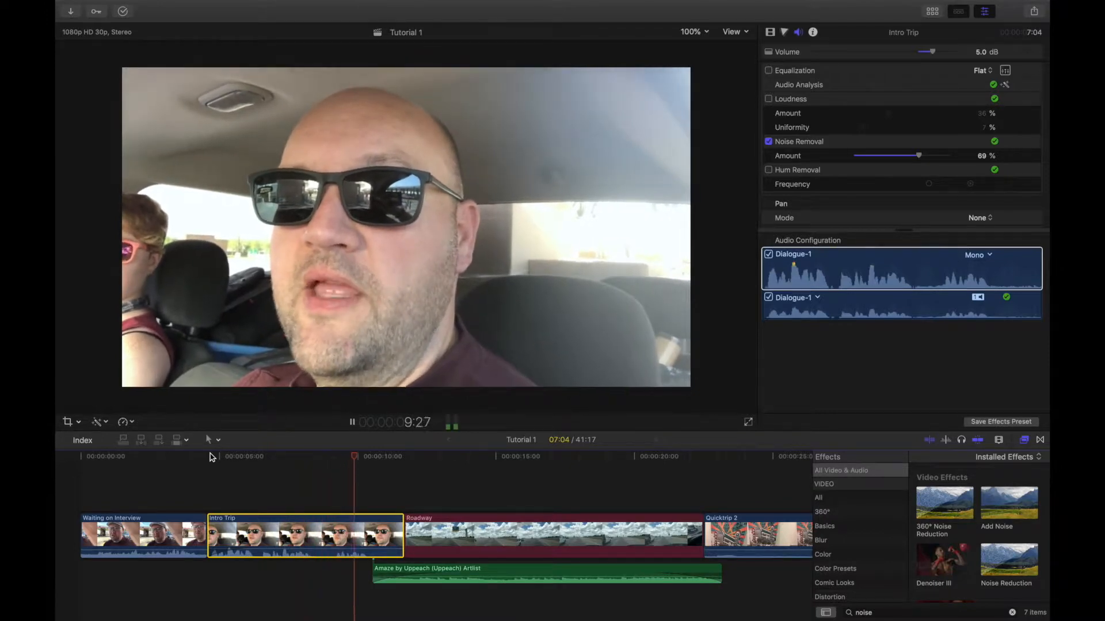
key(space)
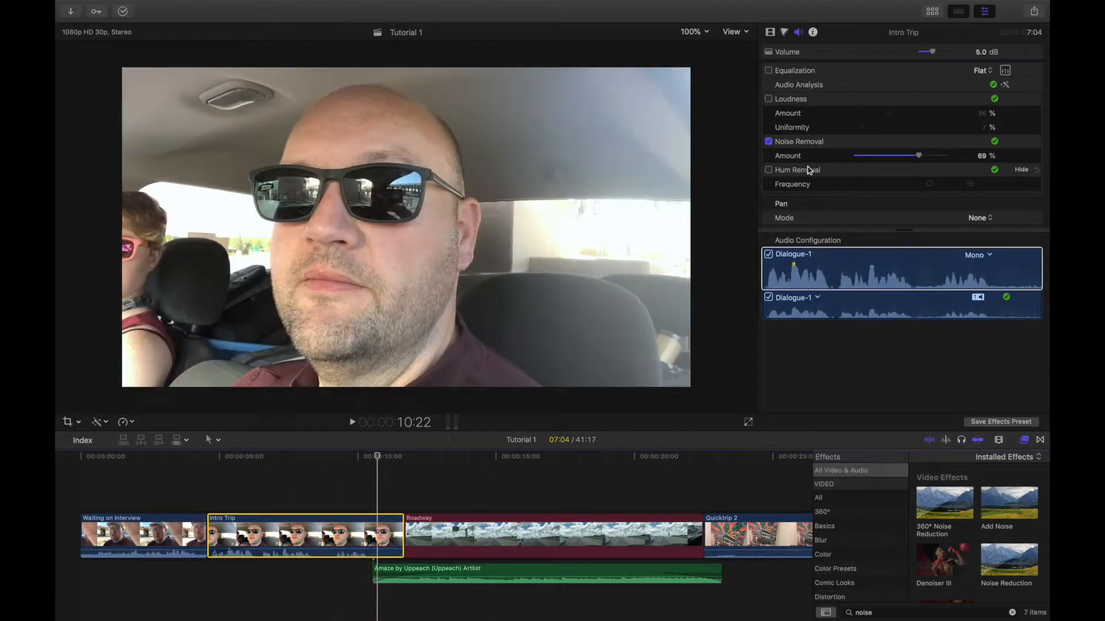
Step: Set the Intro Trip clip's Noise Removal amount to about 55% and switch Noise Removal off
drag(919, 159, 906, 160)
click(769, 142)
click(296, 460)
Step: Play part of the interview clip that follows Quicktrip 2, and enable Hum Removal on the selected Intro Trip clip
scroll(298, 468, right, 10)
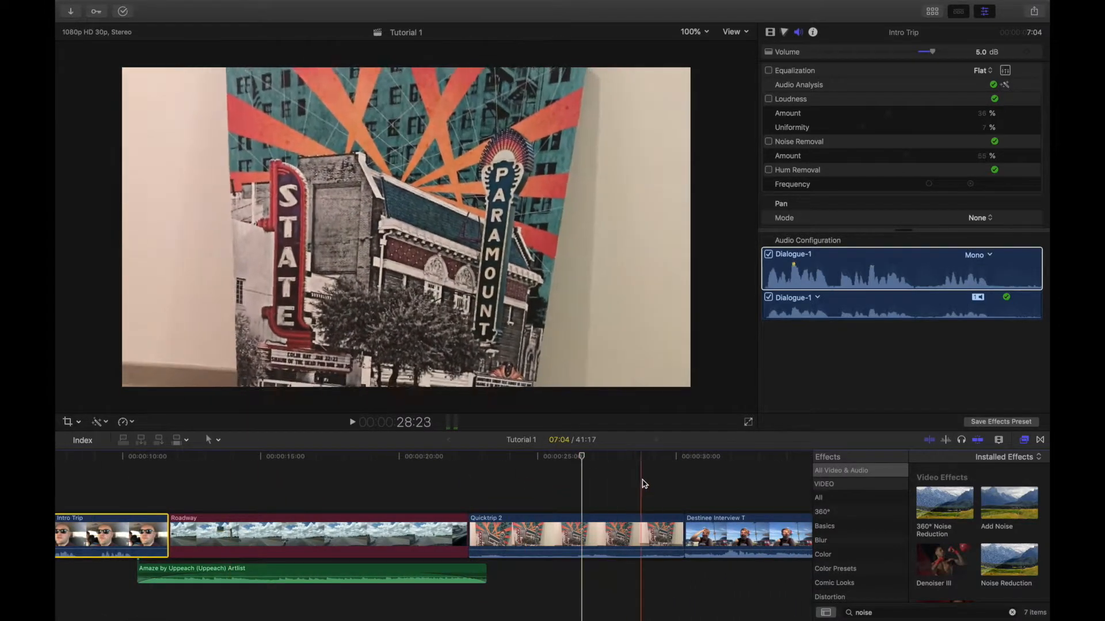
scroll(656, 483, right, 5)
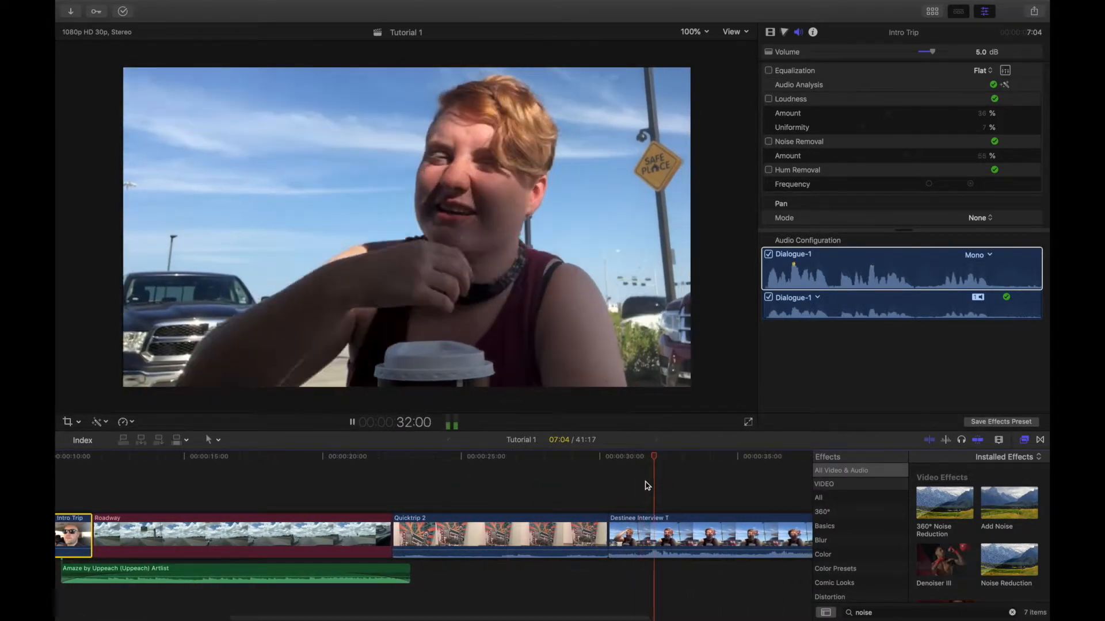
key(space)
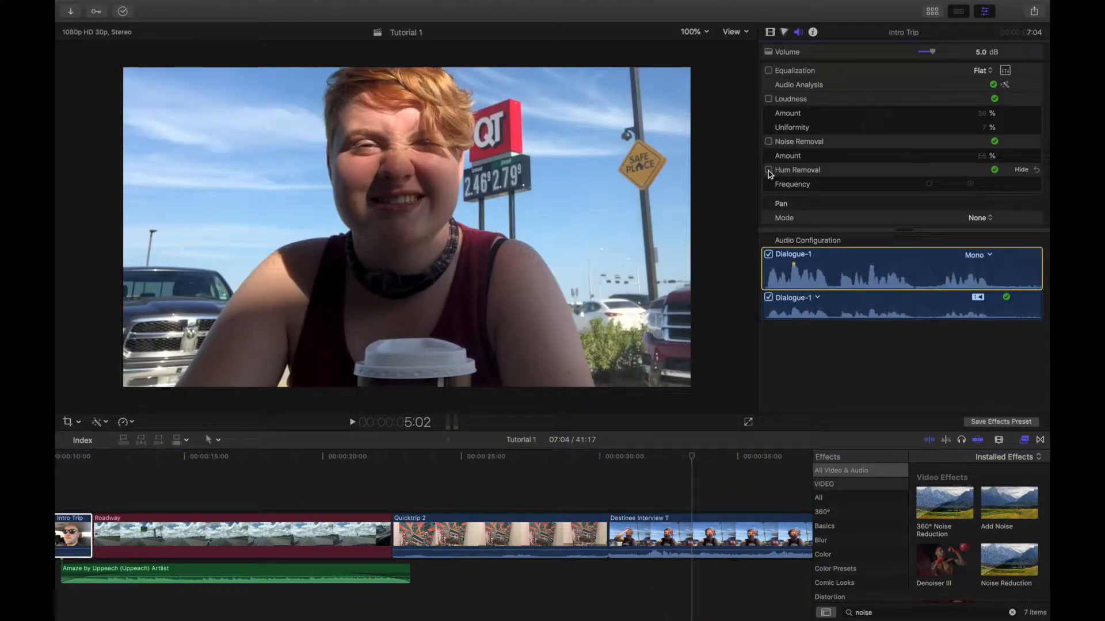
click(769, 170)
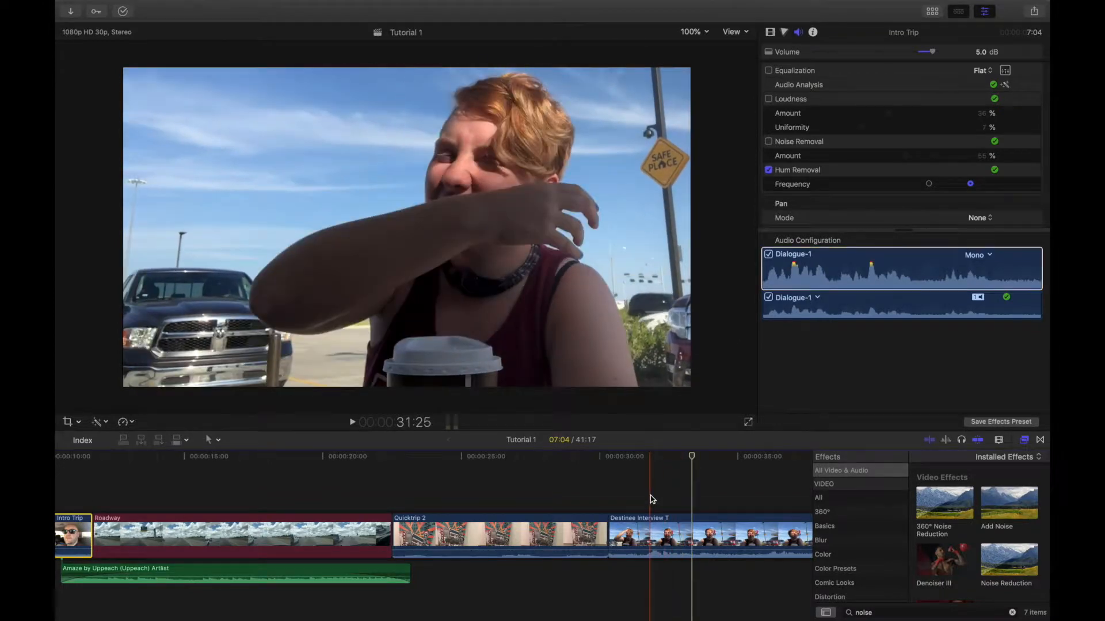
Step: Run the audio analysis on the interview clip that follows Quicktrip 2 and enable Noise Removal at 50%
scroll(652, 498, left, 2)
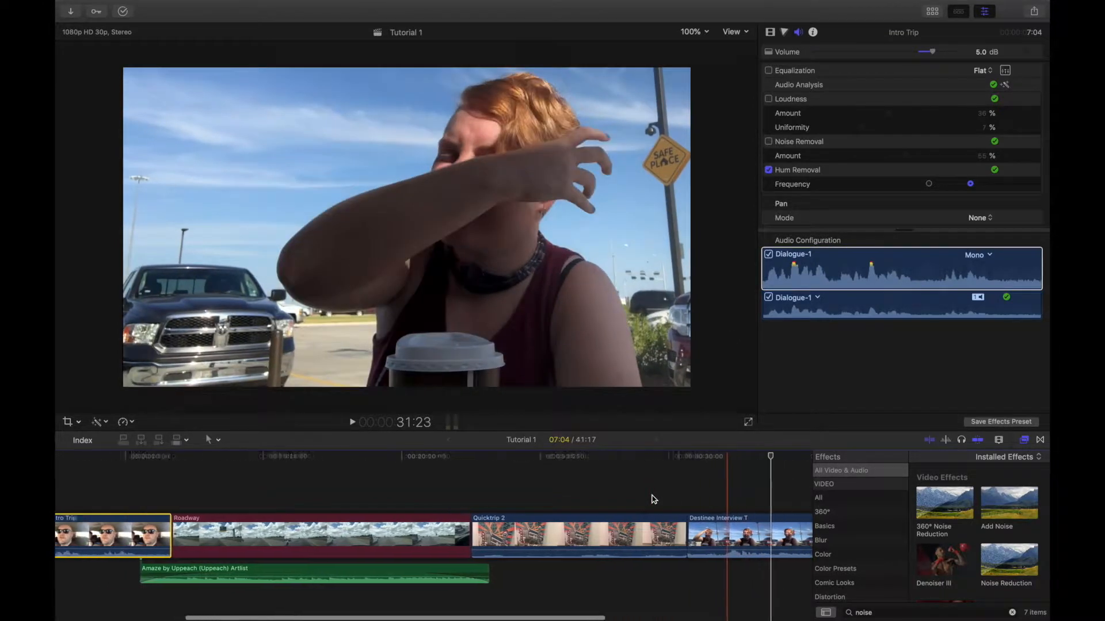
click(690, 532)
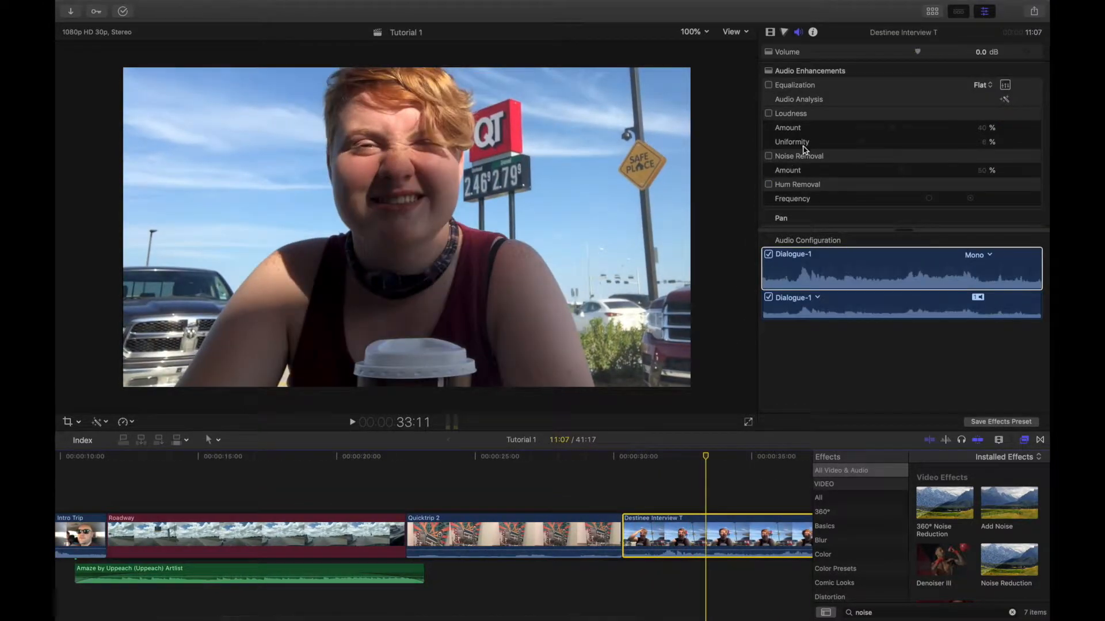
click(1005, 100)
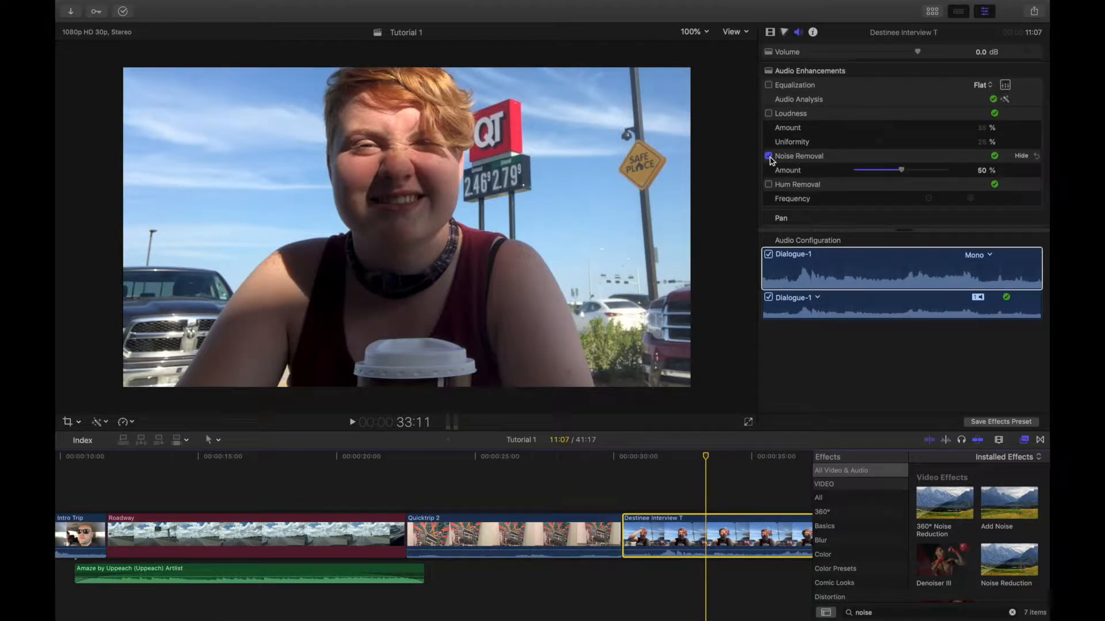
Step: Play the beginning of the interview clip after Quicktrip 2 to hear the noise removal
click(636, 465)
key(space)
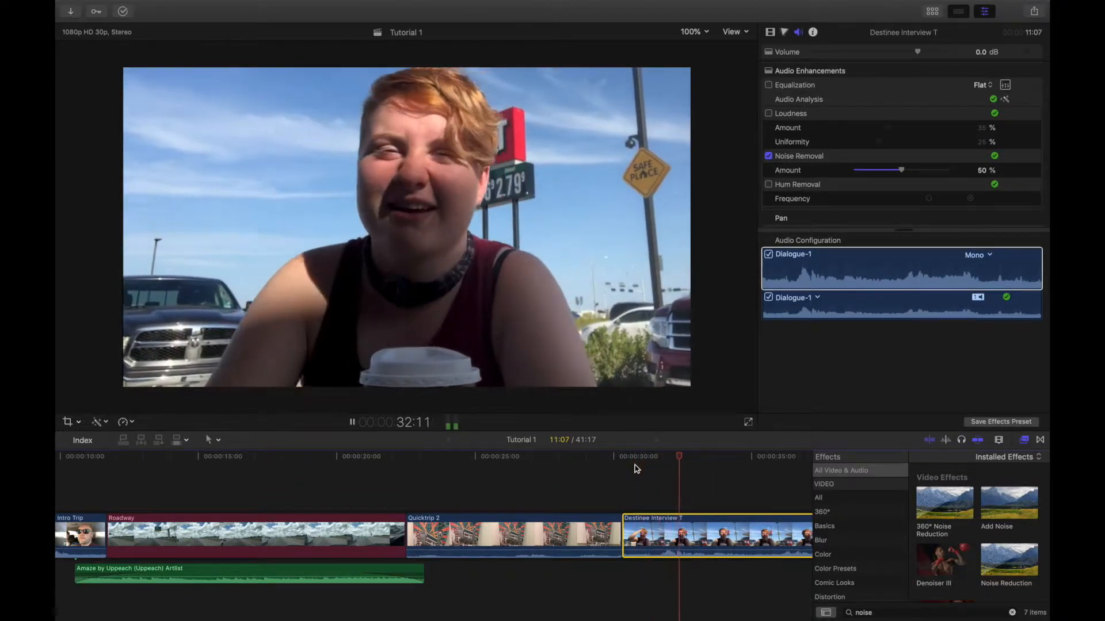
key(space)
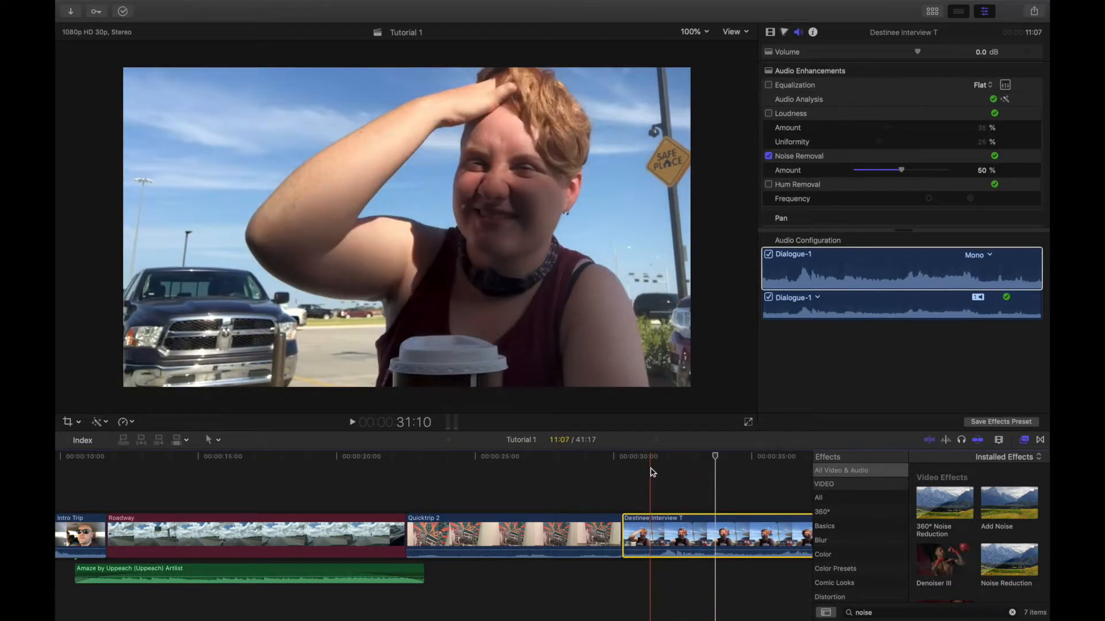
Step: Replace Noise Removal with Hum Removal on the interview clip and play its beginning to hear the difference
key(space)
click(769, 156)
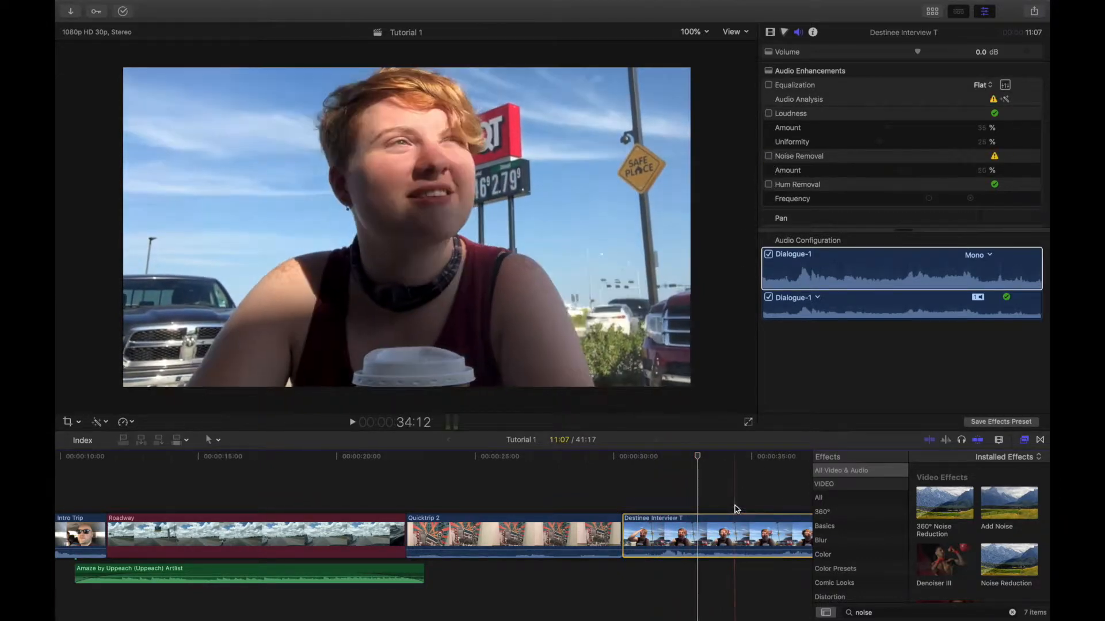
click(769, 184)
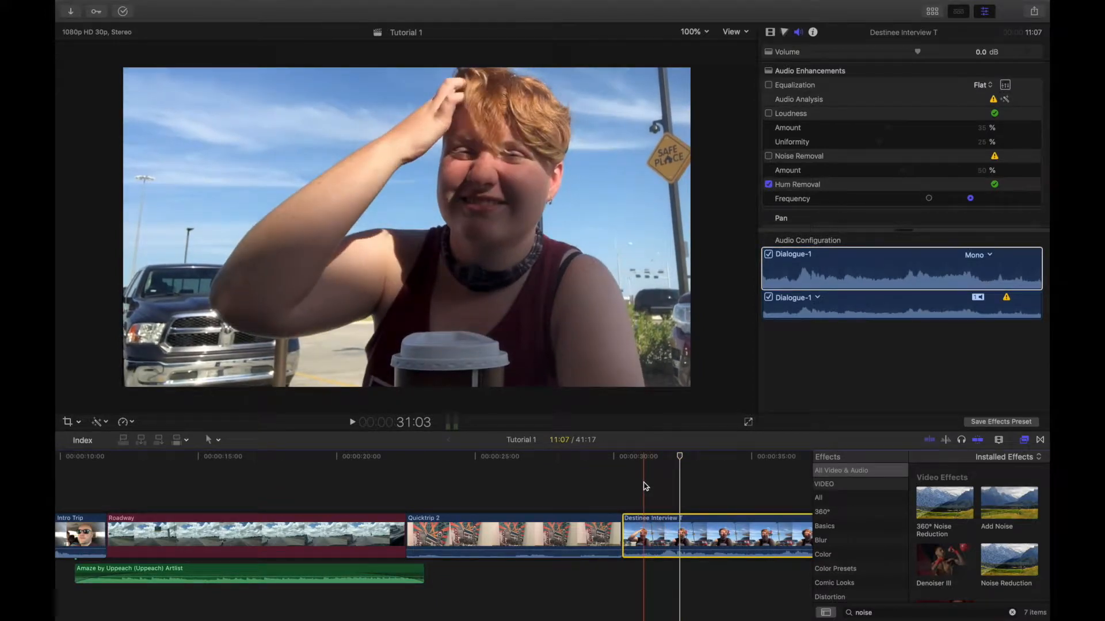
key(space)
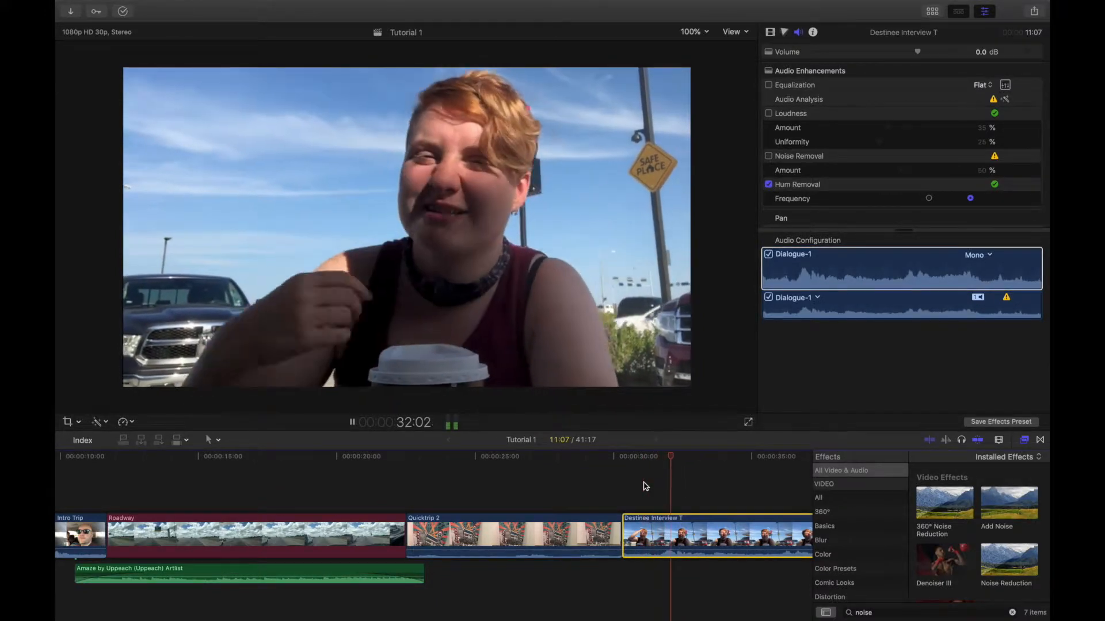
key(space)
Step: Switch off Hum Removal on the interview clip and enable Noise Removal with an amount of 19%
click(816, 144)
click(768, 184)
scroll(855, 178, down, 2)
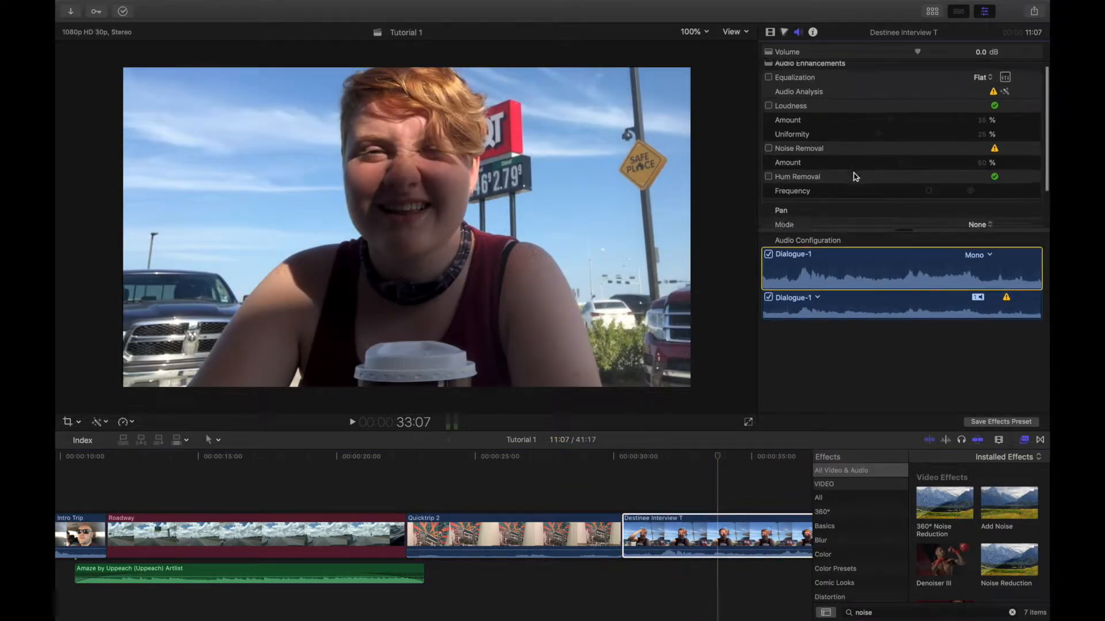
scroll(855, 176, up, 1)
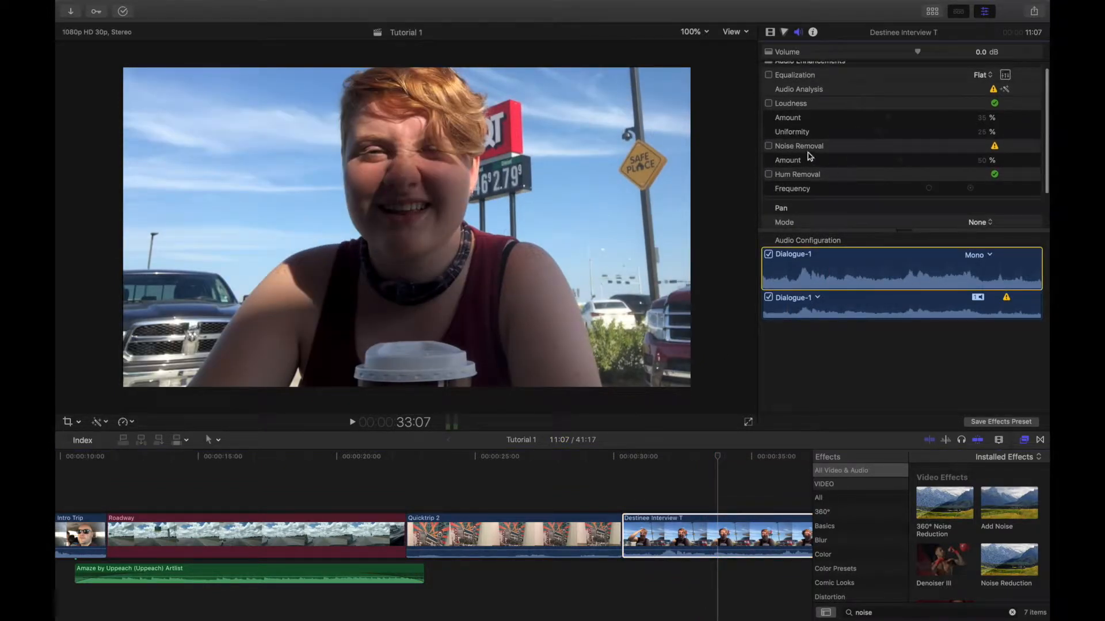
click(768, 147)
drag(901, 162, 873, 162)
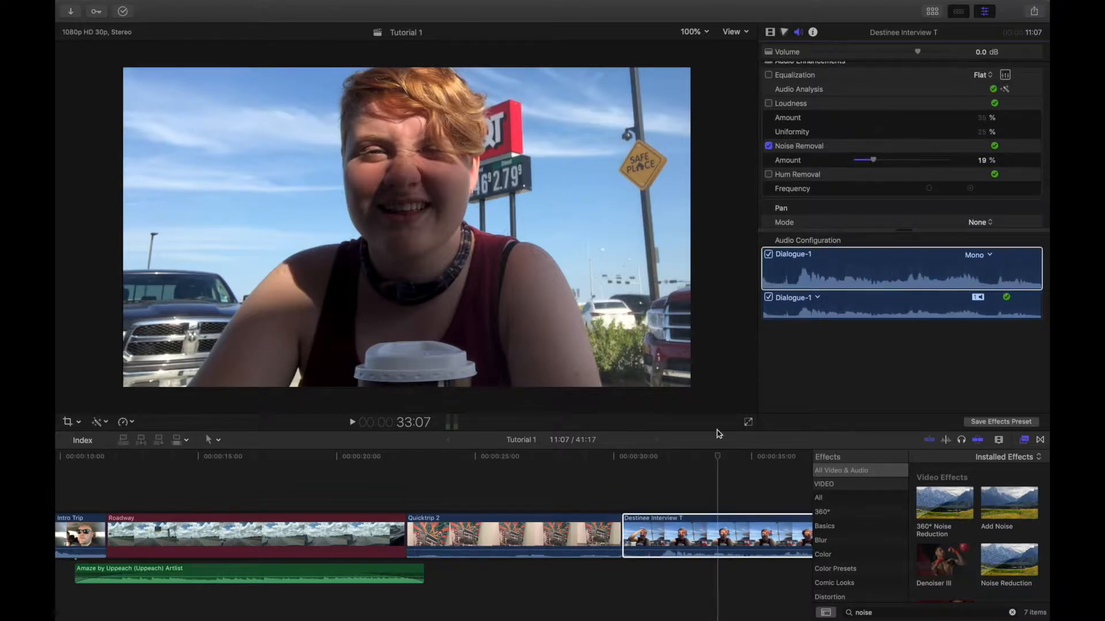
Step: Play the interview clip from near its beginning to hear the reduced noise removal amount
click(632, 458)
key(space)
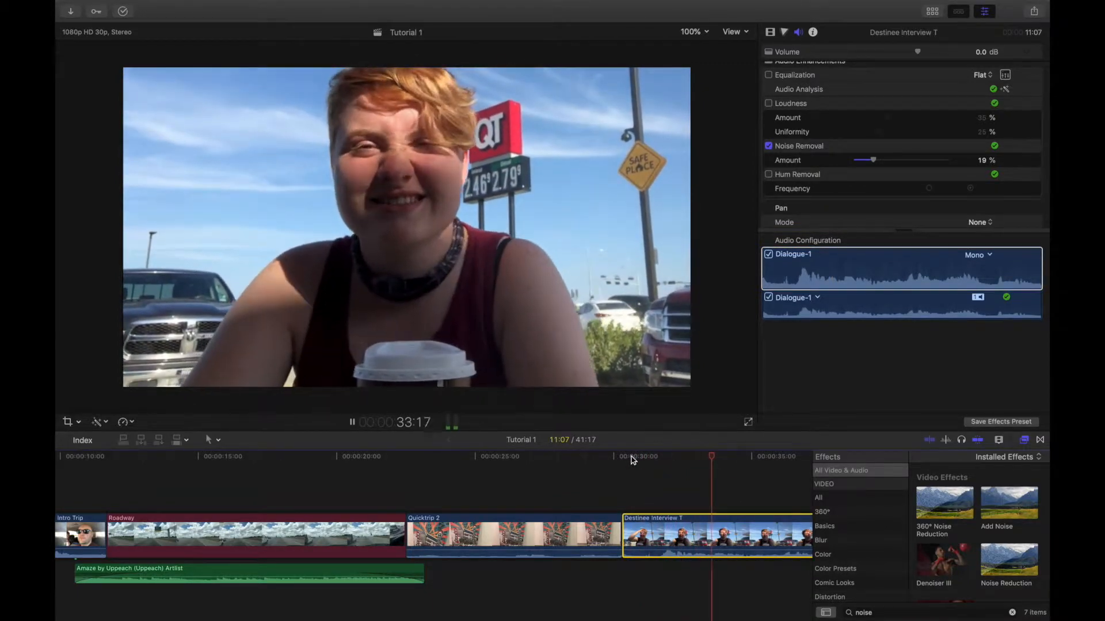
key(space)
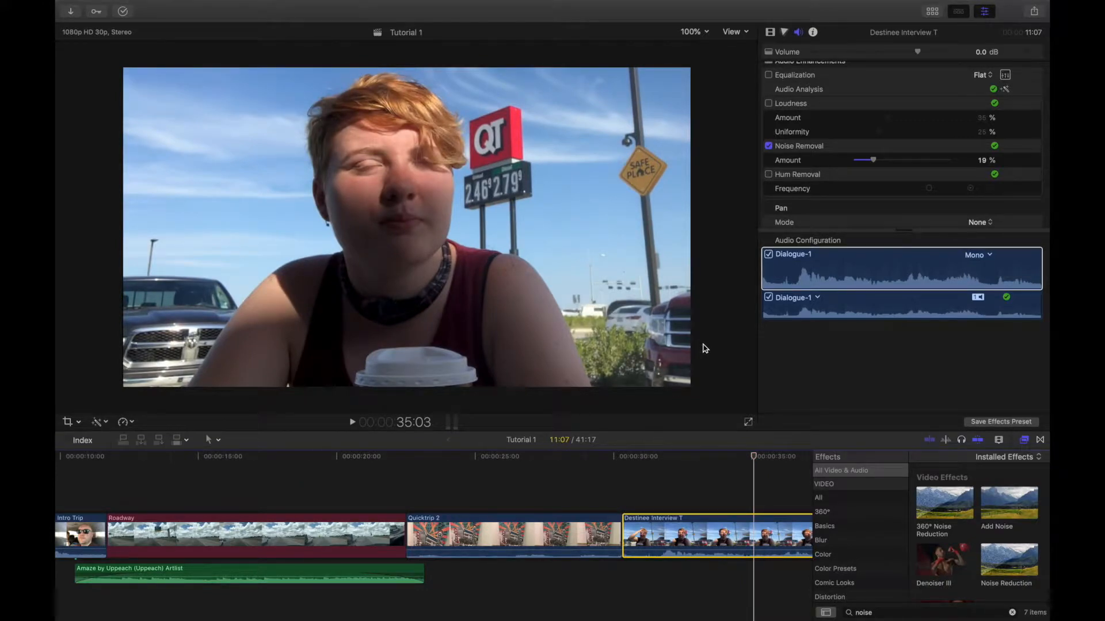
Step: Switch off Noise Removal on the interview clip and try the Voice Enhance equalization before returning it to Flat
scroll(846, 208, up, 2)
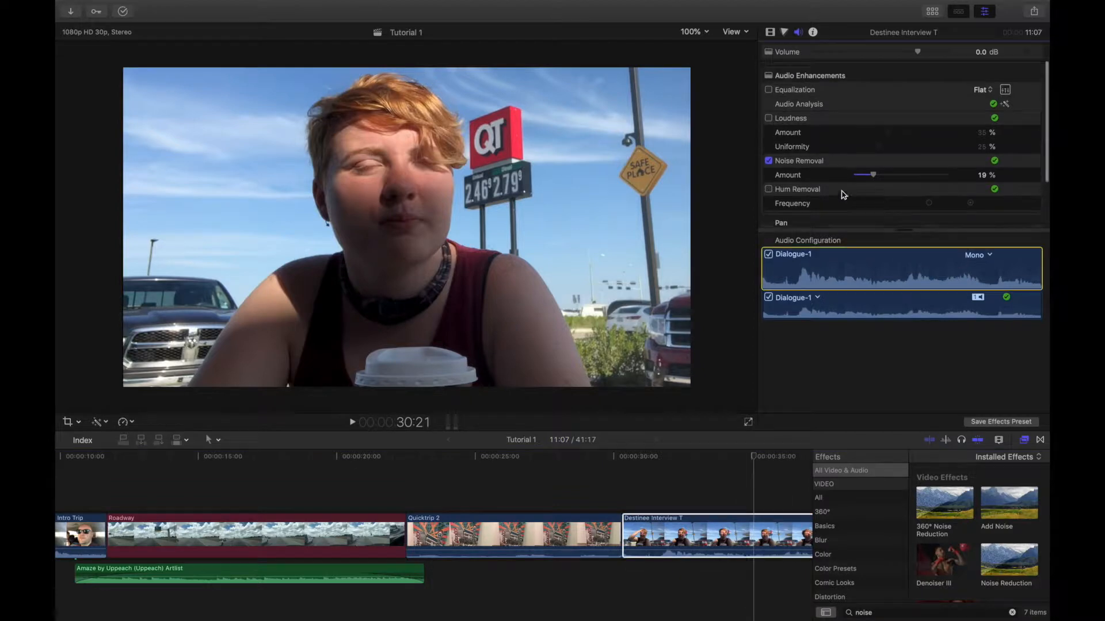
click(991, 86)
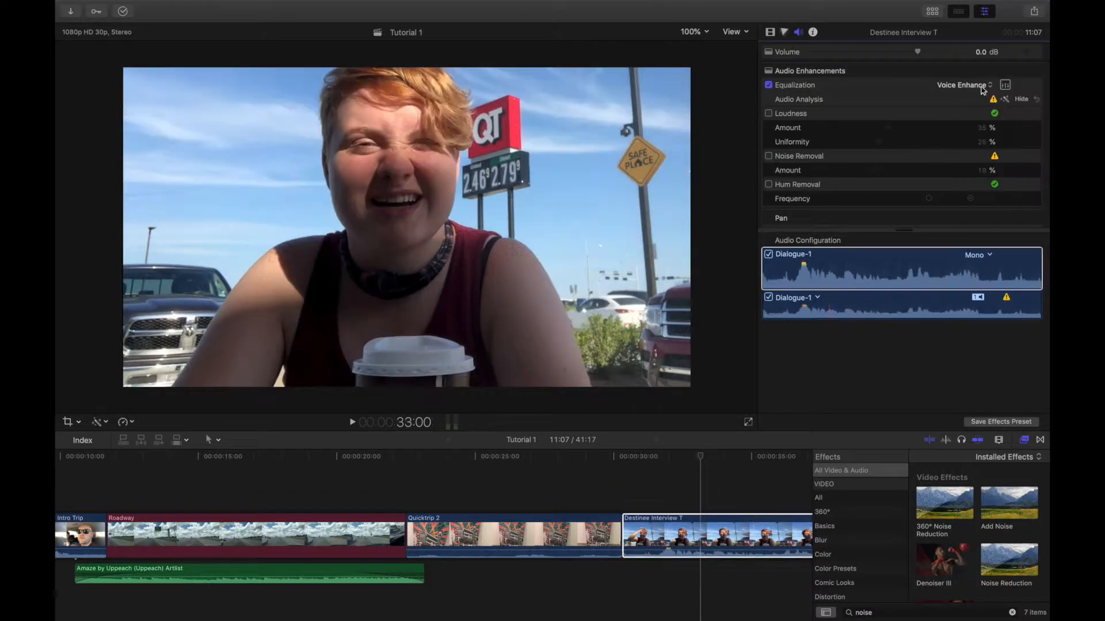
click(984, 87)
click(974, 76)
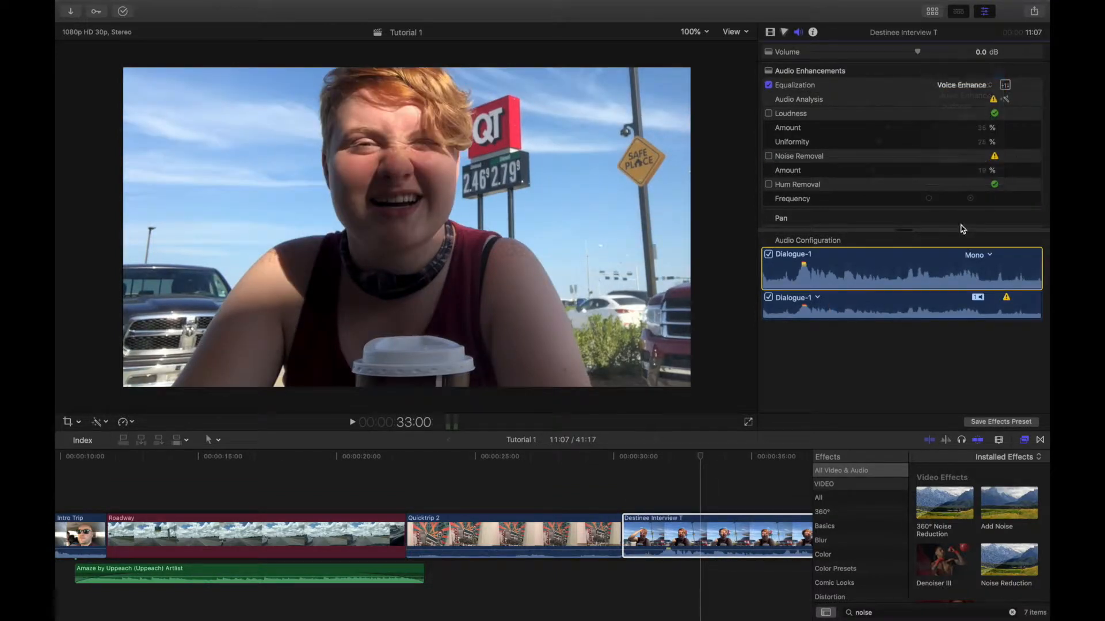
click(742, 534)
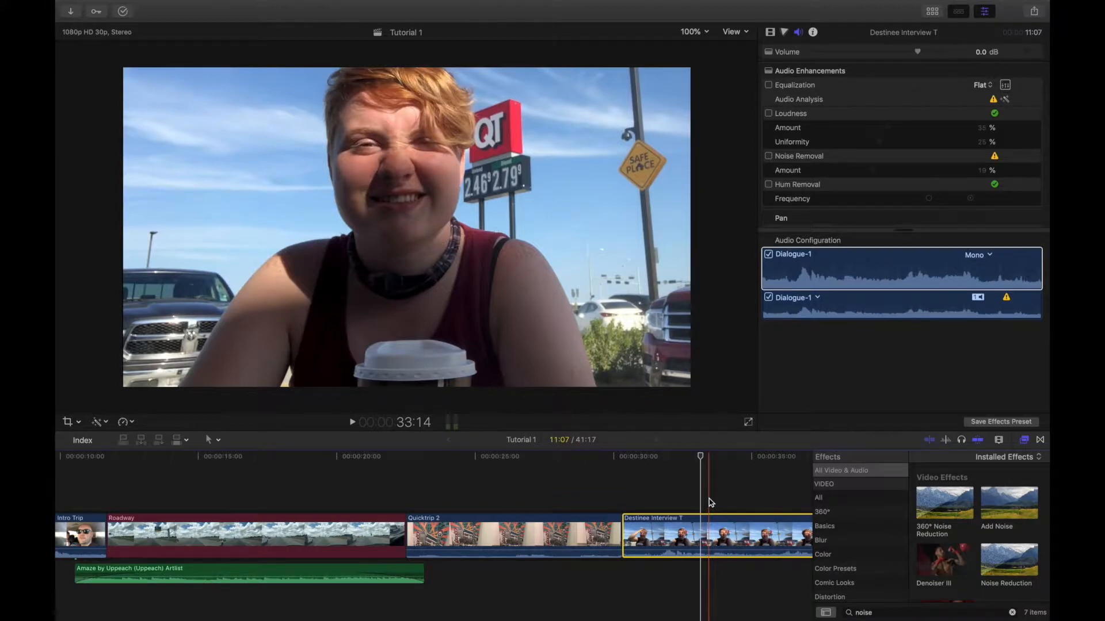
drag(700, 457, 666, 454)
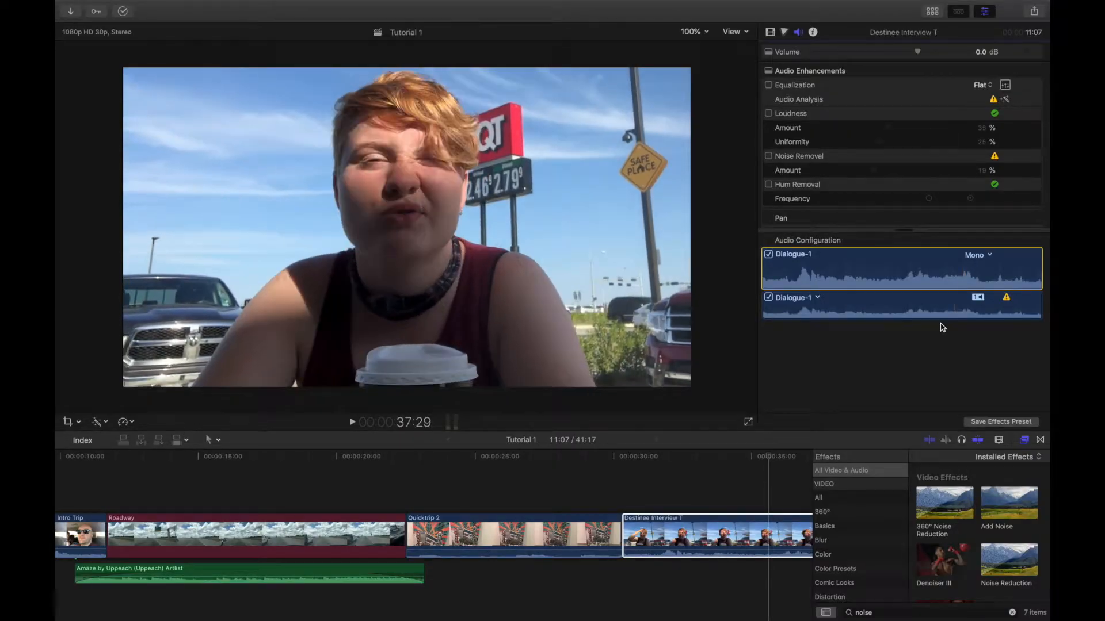
Step: Enlarge the timeline area upward and reopen the Effects browser beside it
click(1024, 439)
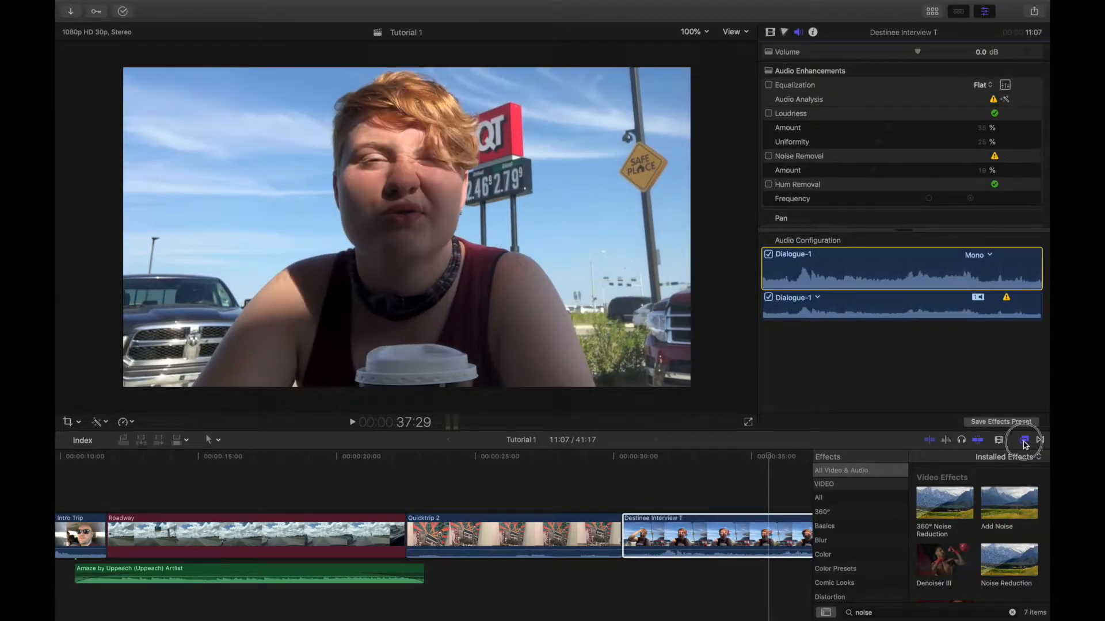
click(735, 410)
drag(736, 410, 735, 303)
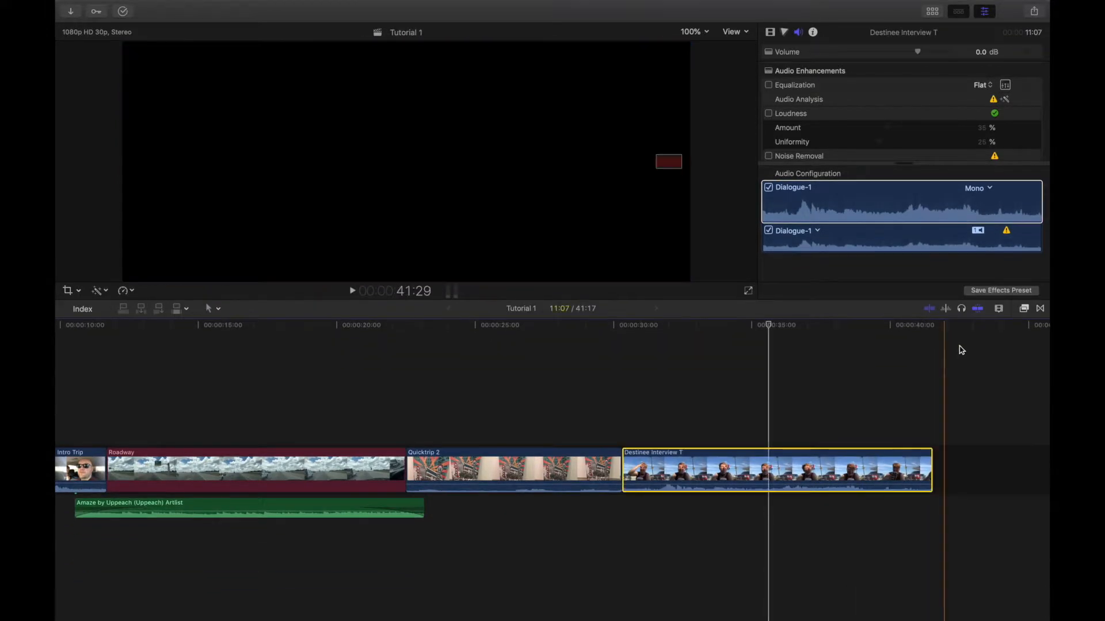
click(1024, 309)
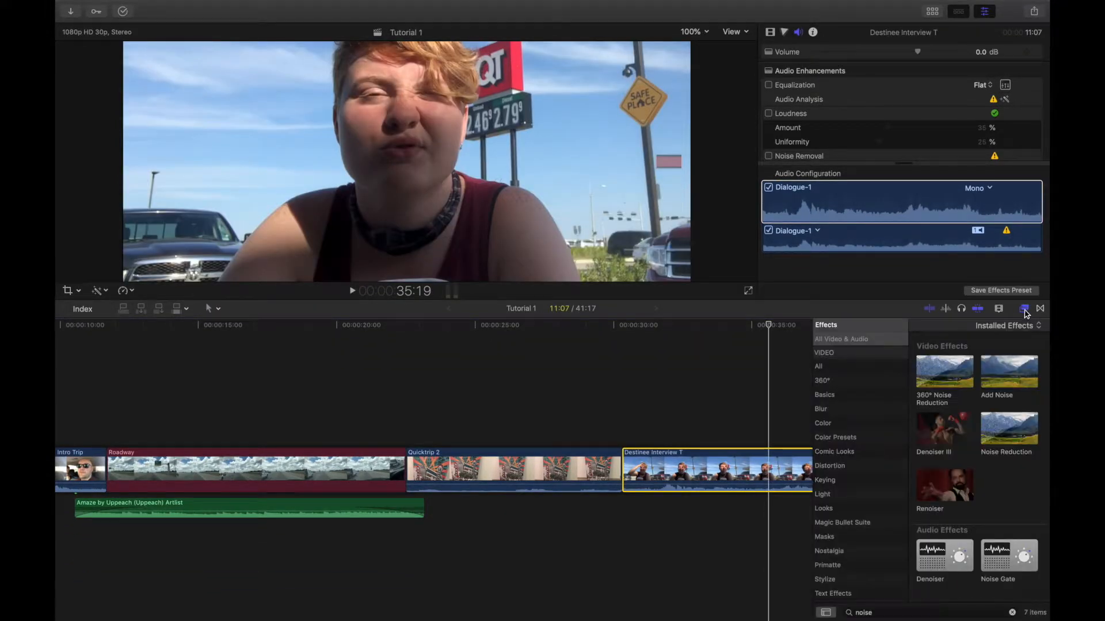
Step: Clear the "noise" search in the Effects browser and look through the Distortion audio effects
scroll(869, 380, down, 5)
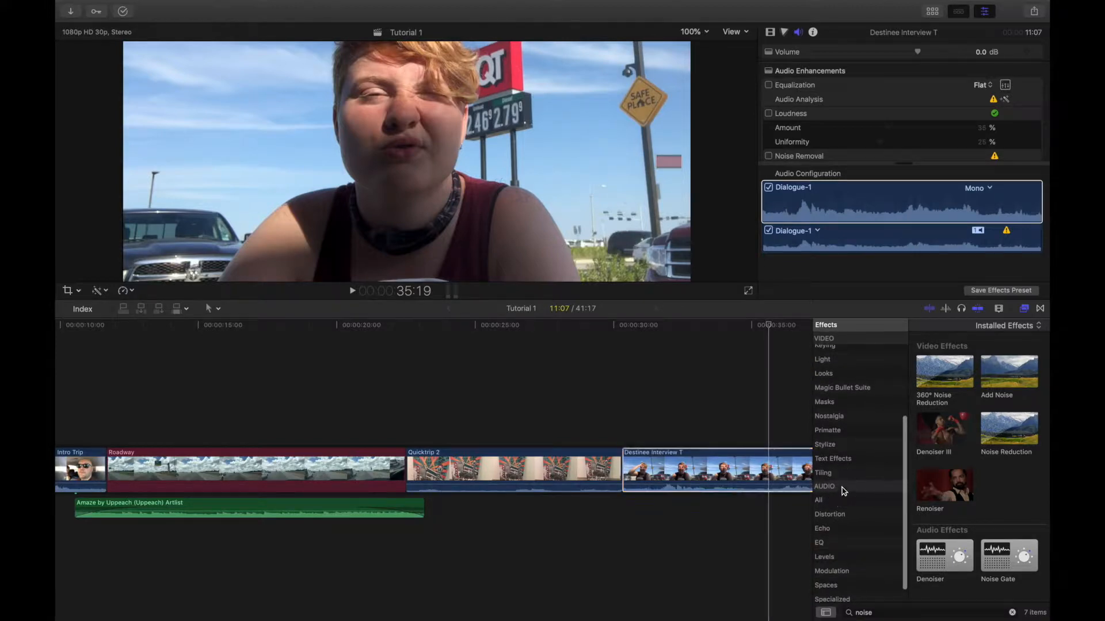
scroll(841, 502, down, 2)
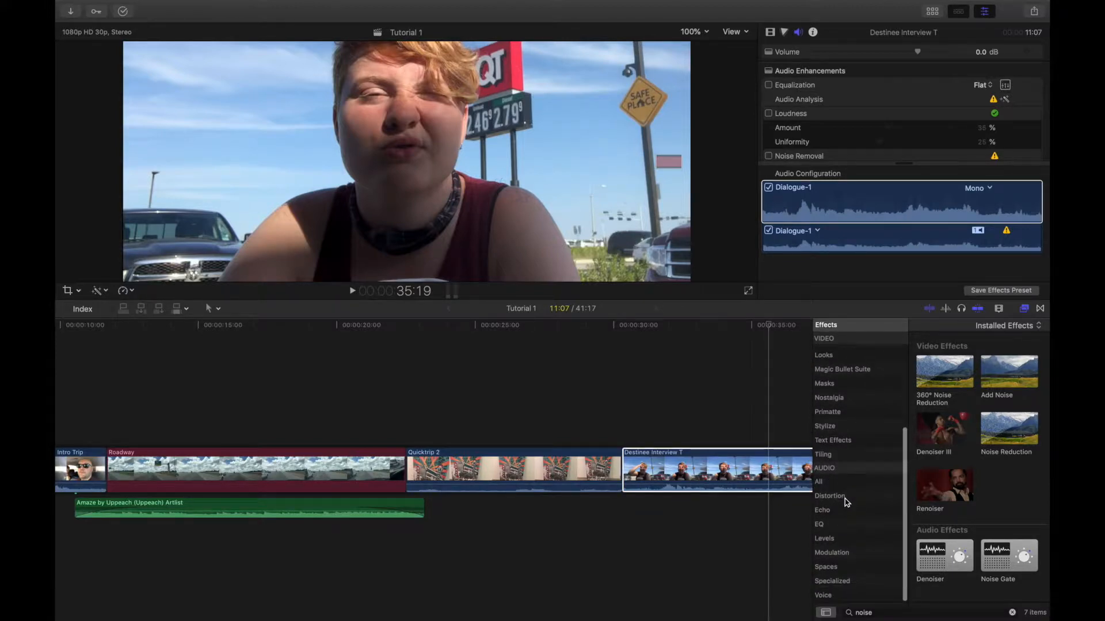
click(844, 496)
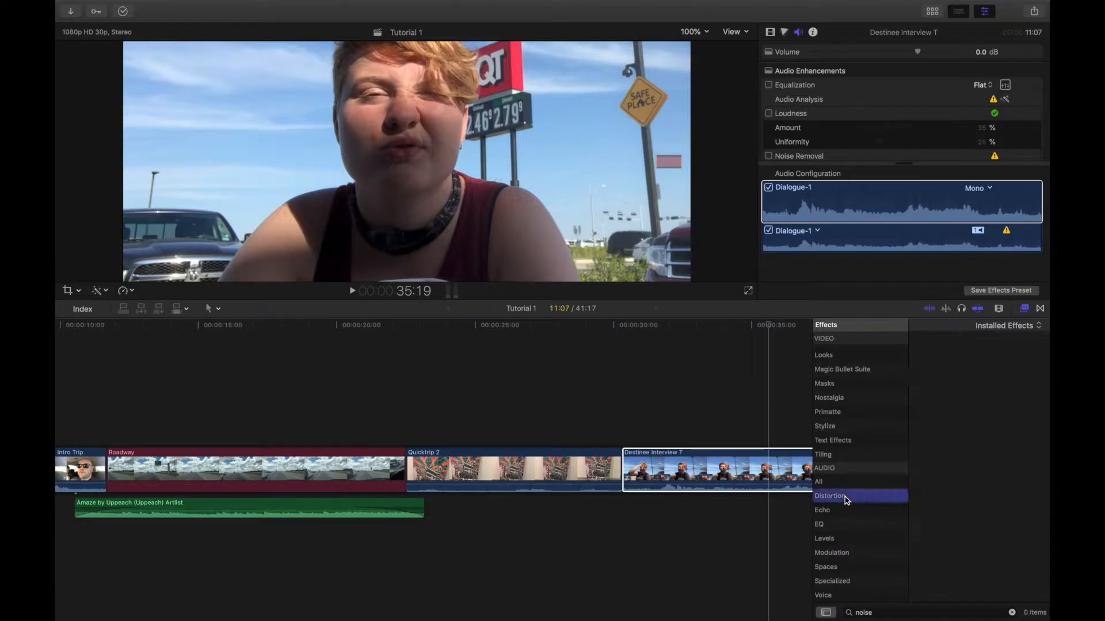
click(1012, 613)
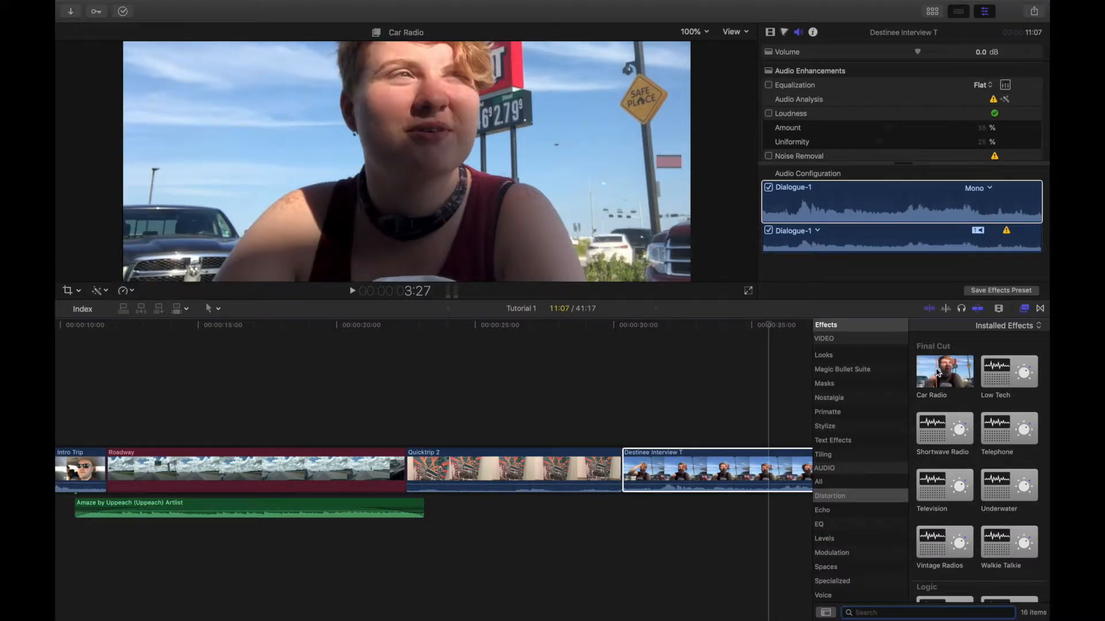
scroll(952, 435, down, 8)
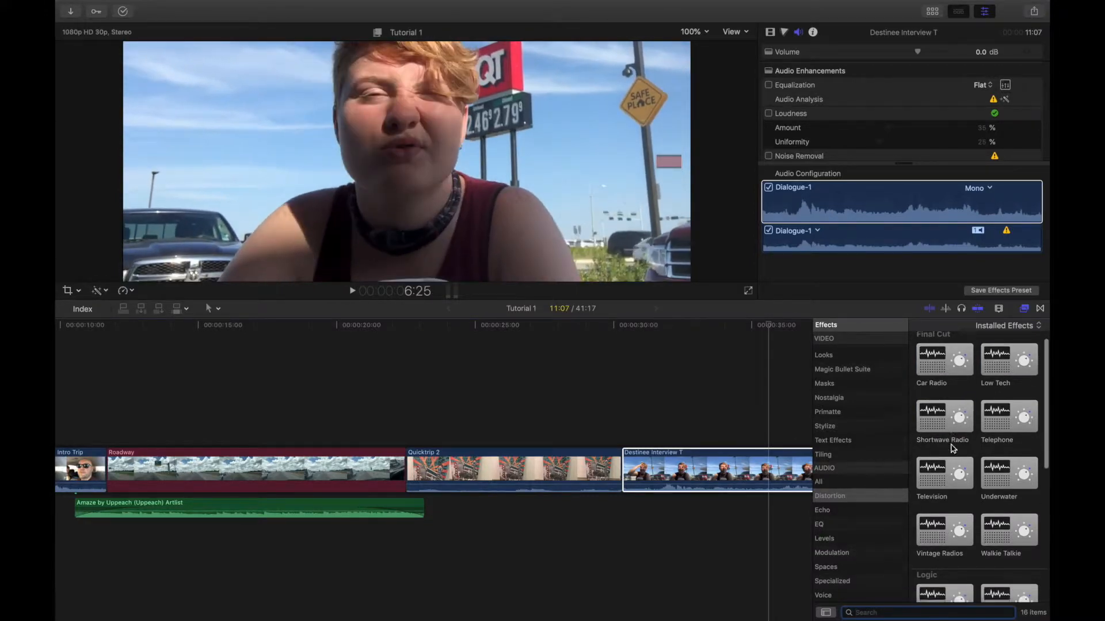
Step: List the Echo audio effects and turn on audio skimming for previewing them
click(844, 509)
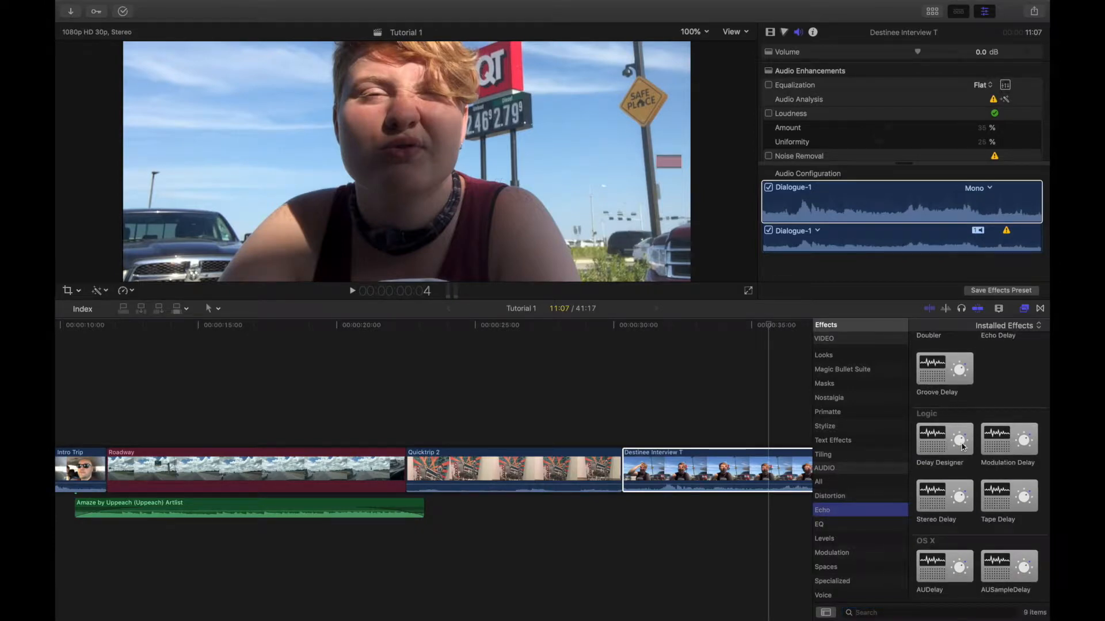
click(944, 311)
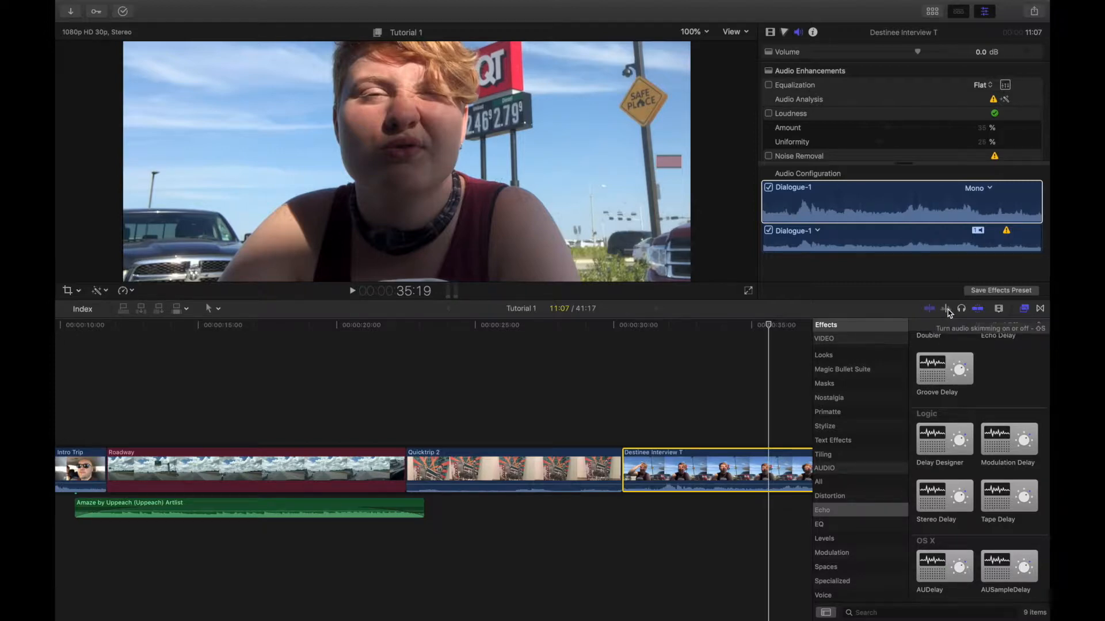
click(946, 310)
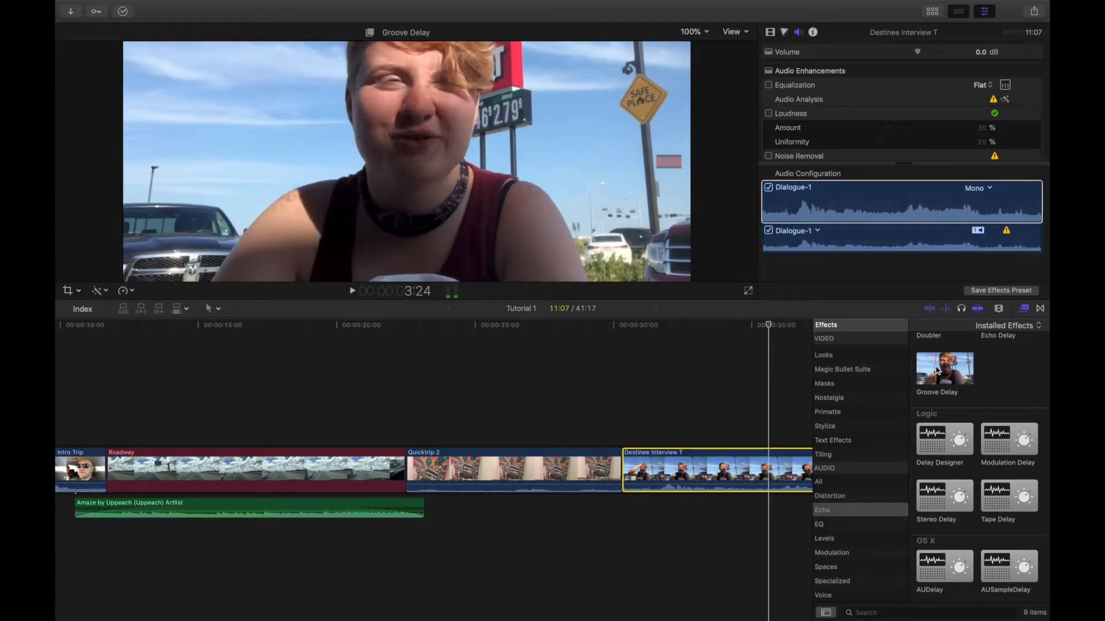
Step: Select the Intro Trip clip in the timeline and place the playhead at about 6 seconds
scroll(576, 397, left, 5)
scroll(572, 397, left, 2)
click(246, 465)
click(252, 326)
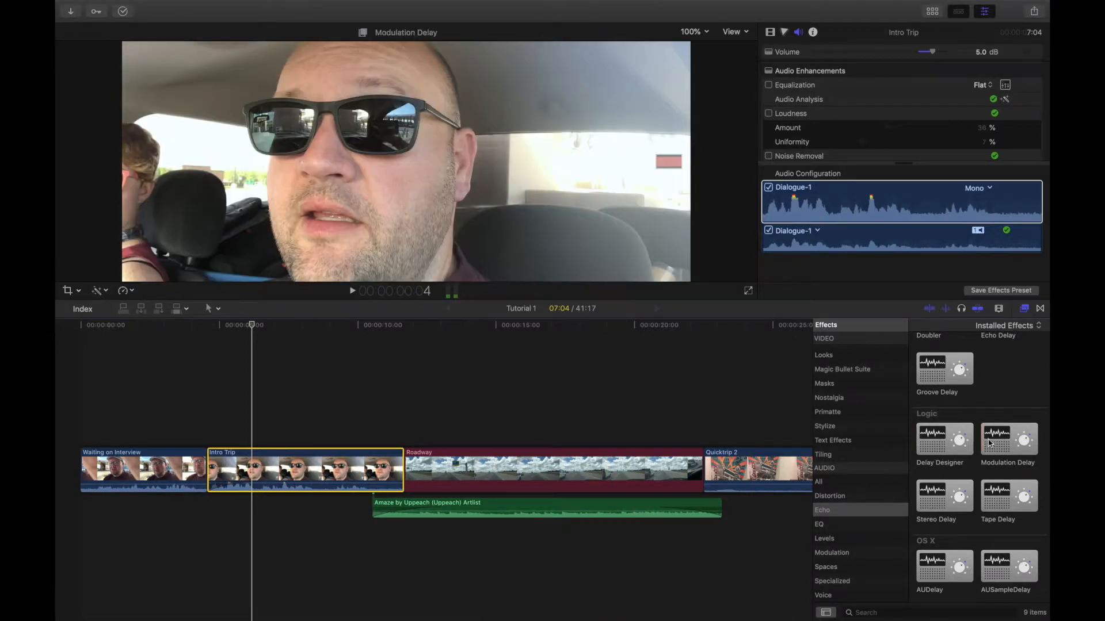
Step: Preview effects from the Distortion and Levels audio categories on the Intro Trip clip
click(830, 497)
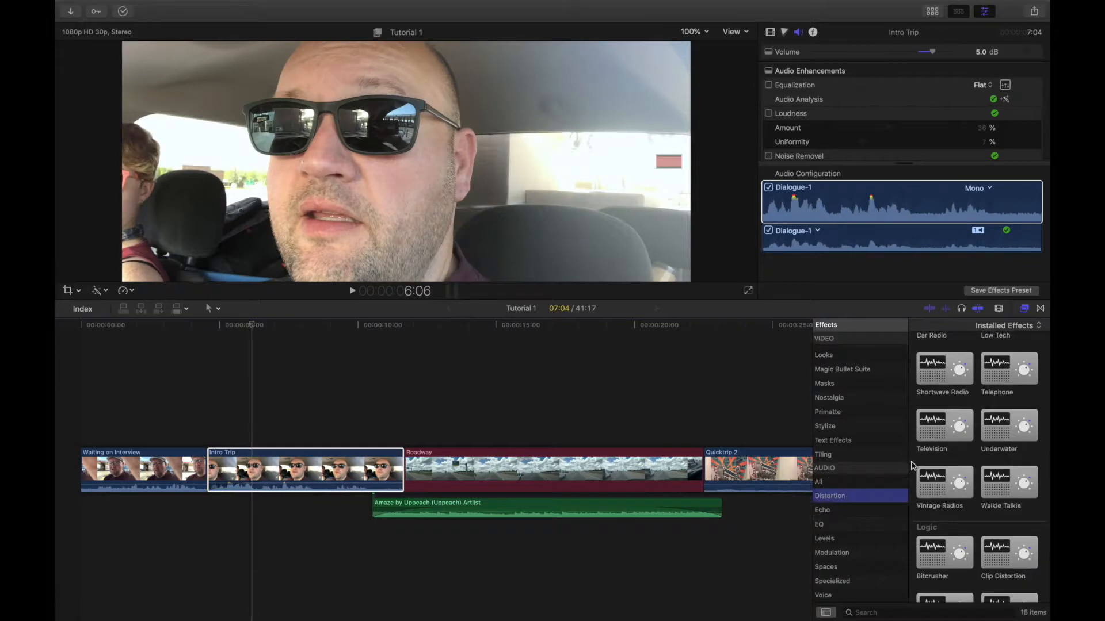
click(929, 374)
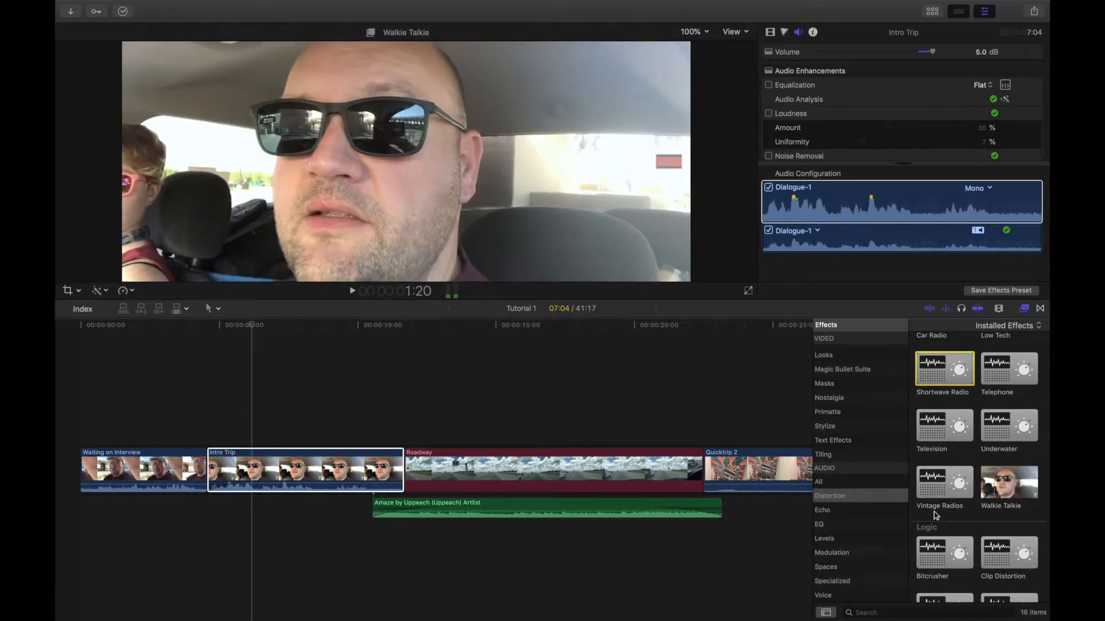
click(857, 539)
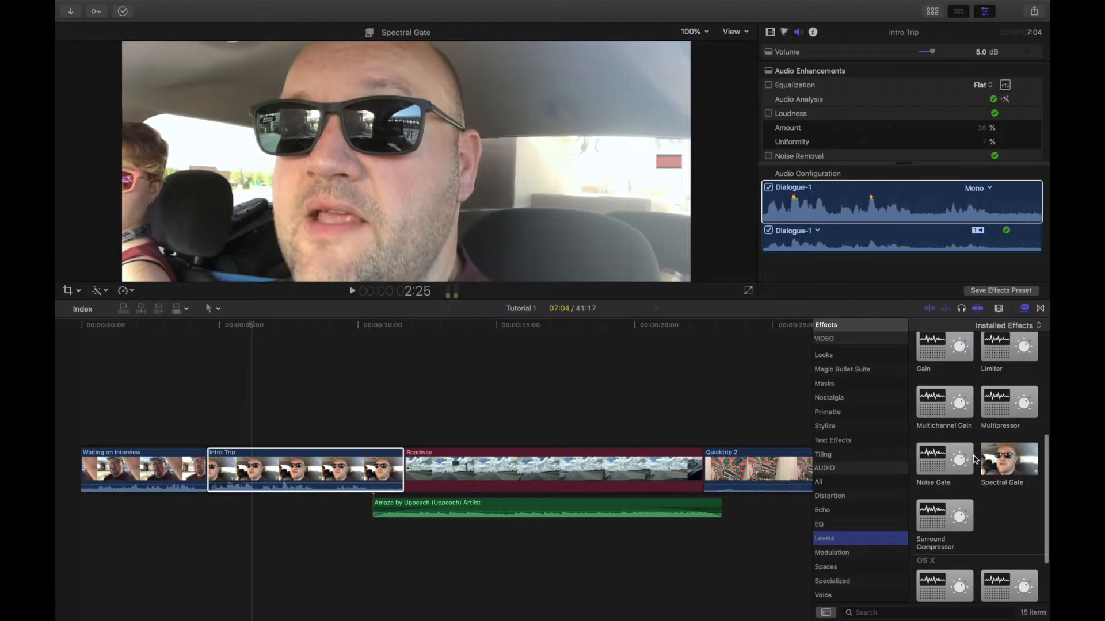
Step: Apply the Echo Delay audio effect to the Intro Trip clip and play the clip to hear it
click(863, 510)
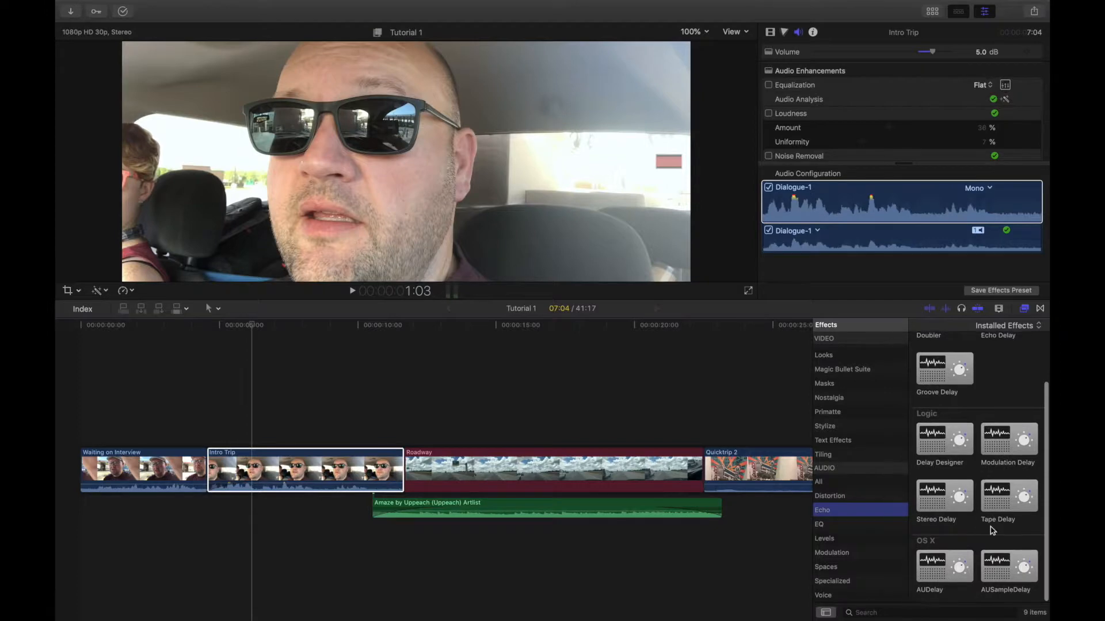
scroll(992, 537, up, 3)
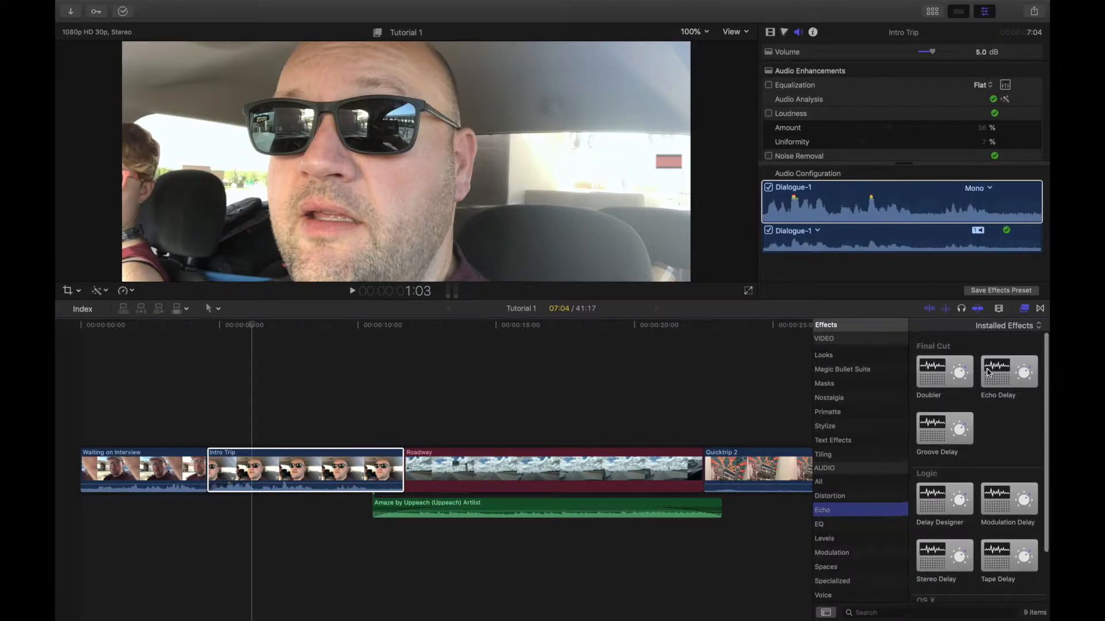
drag(995, 373, 292, 460)
key(space)
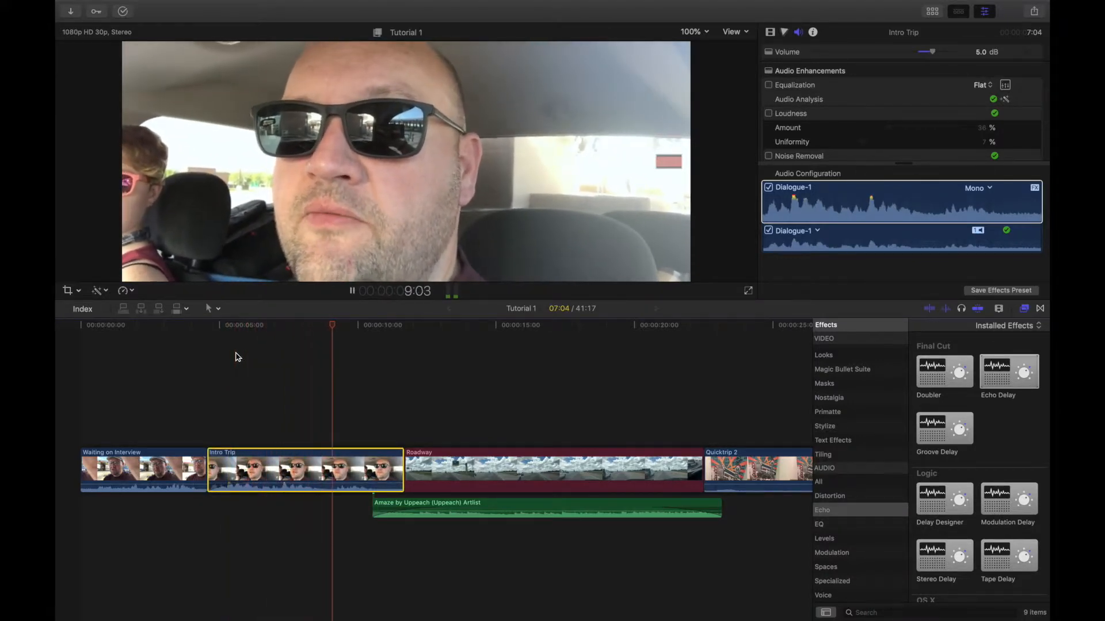
key(space)
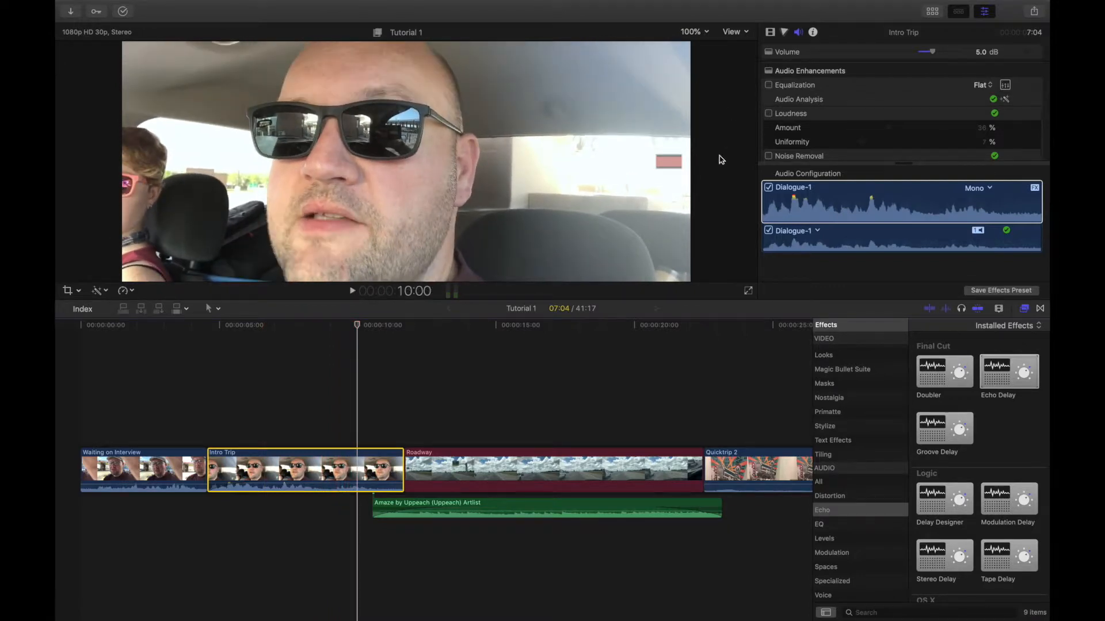
Step: Enlarge the audio settings area above Audio Configuration and set the Echo Delay amount to 45
scroll(810, 137, up, 2)
click(866, 117)
drag(906, 162, 910, 221)
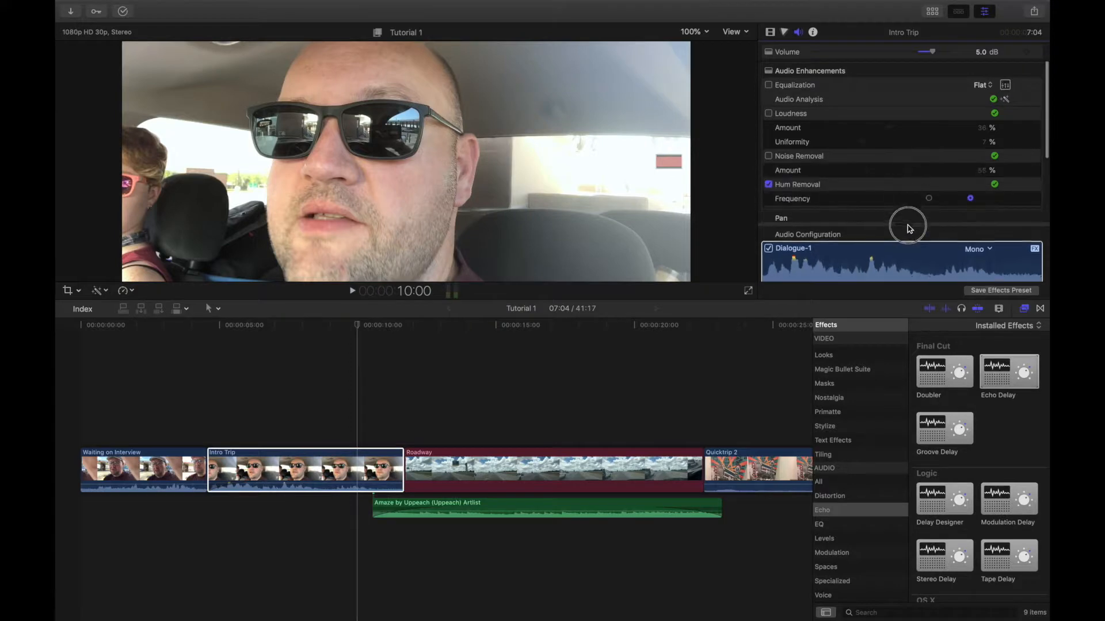
scroll(893, 173, down, 5)
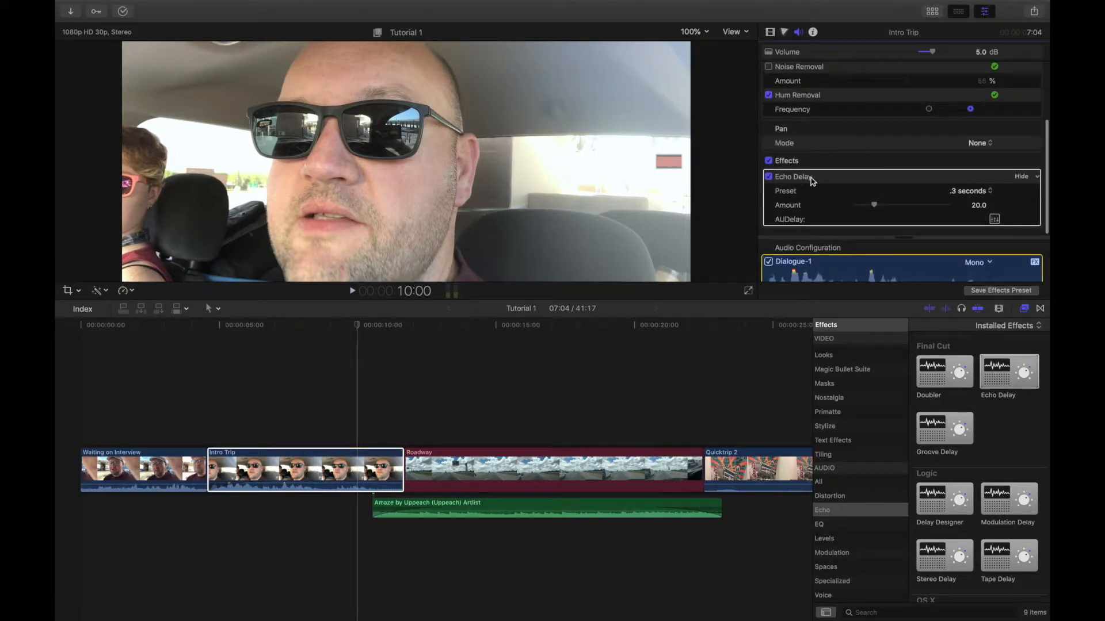
drag(875, 208, 920, 205)
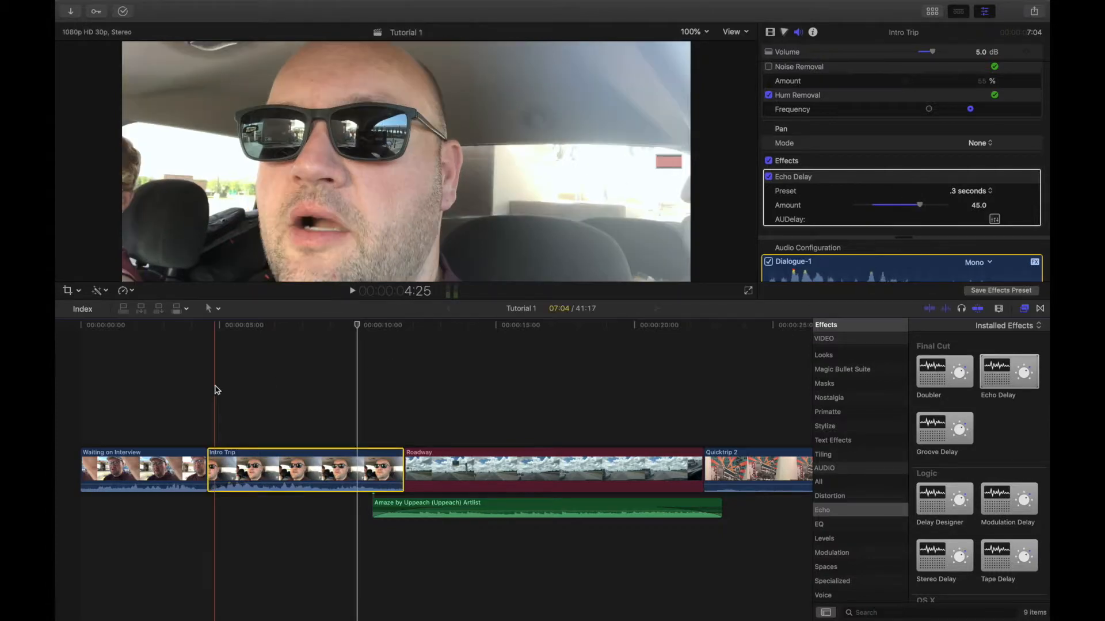
Step: Play the Intro Trip clip with the current Echo Delay, set its preset to Basic and play the clip again
key(space)
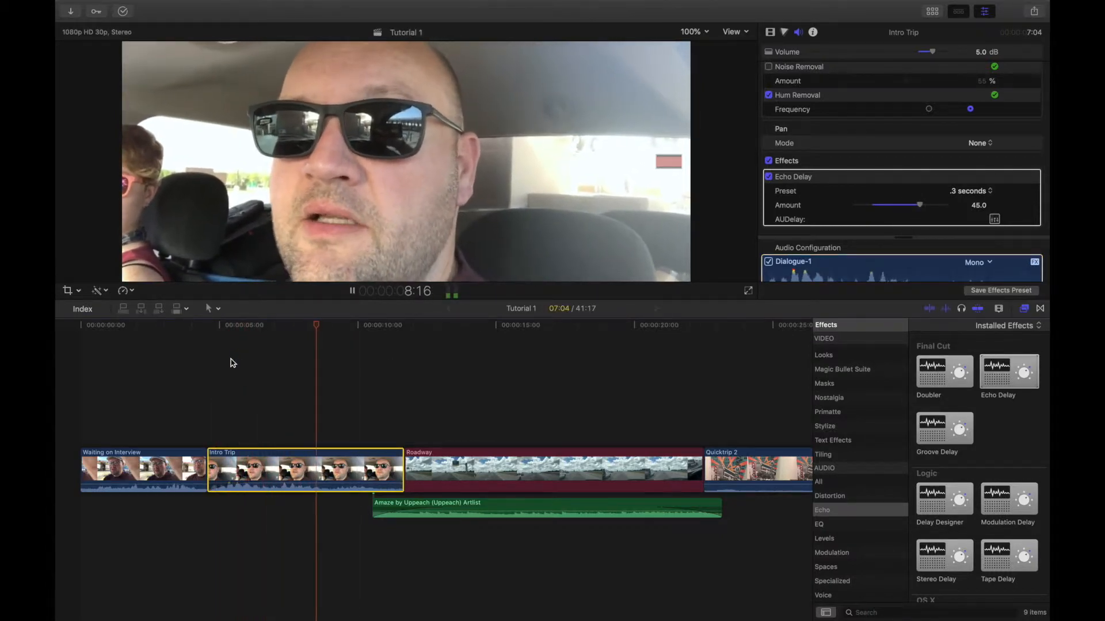
key(space)
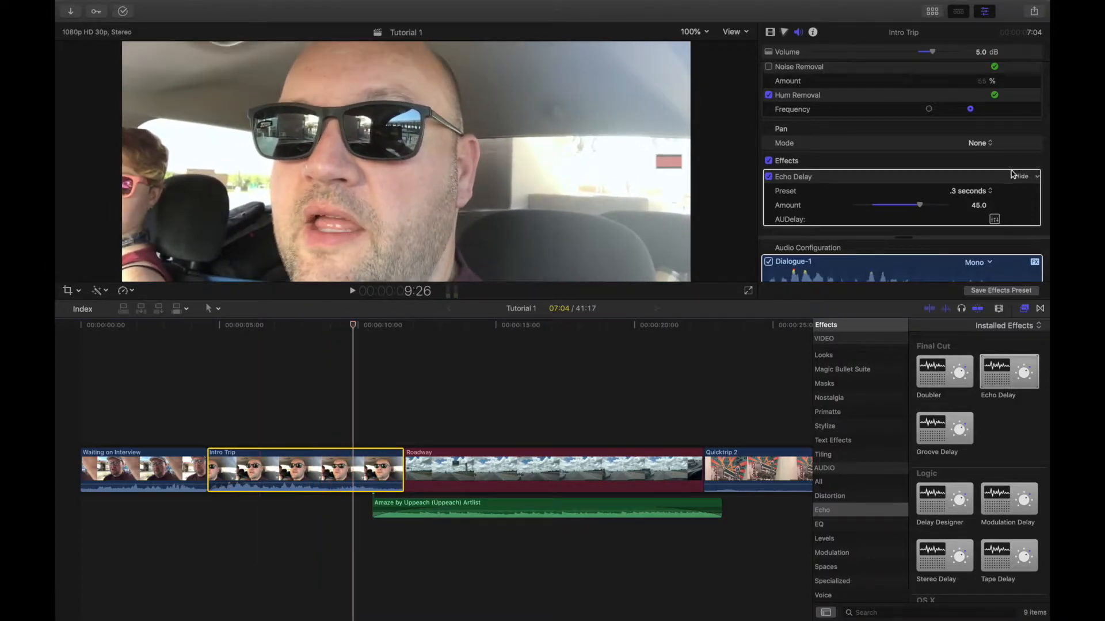
click(991, 192)
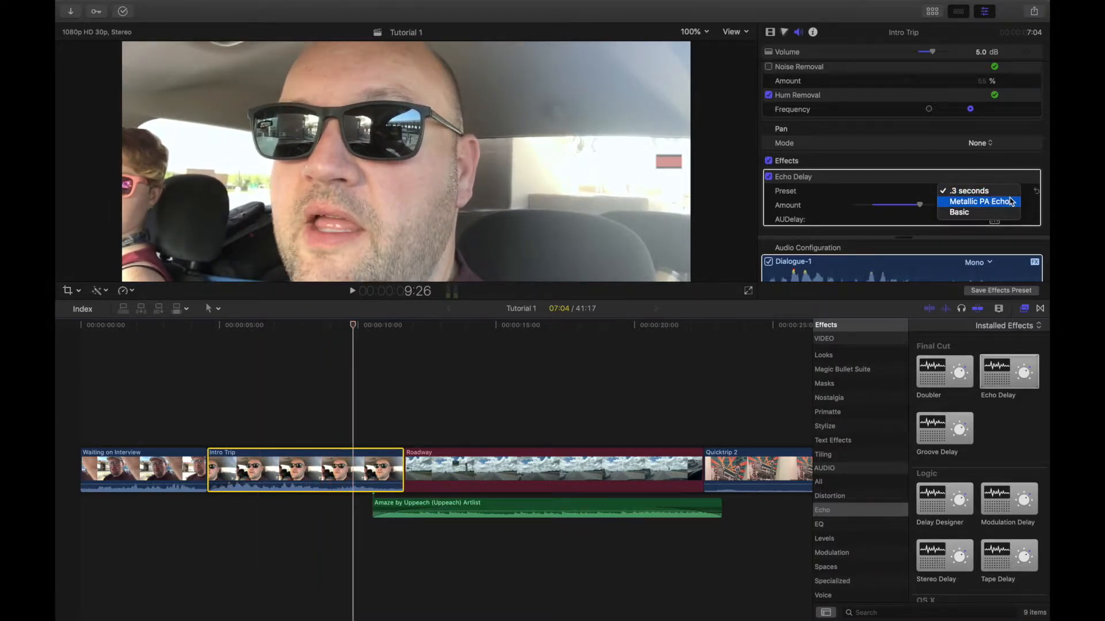
click(1004, 213)
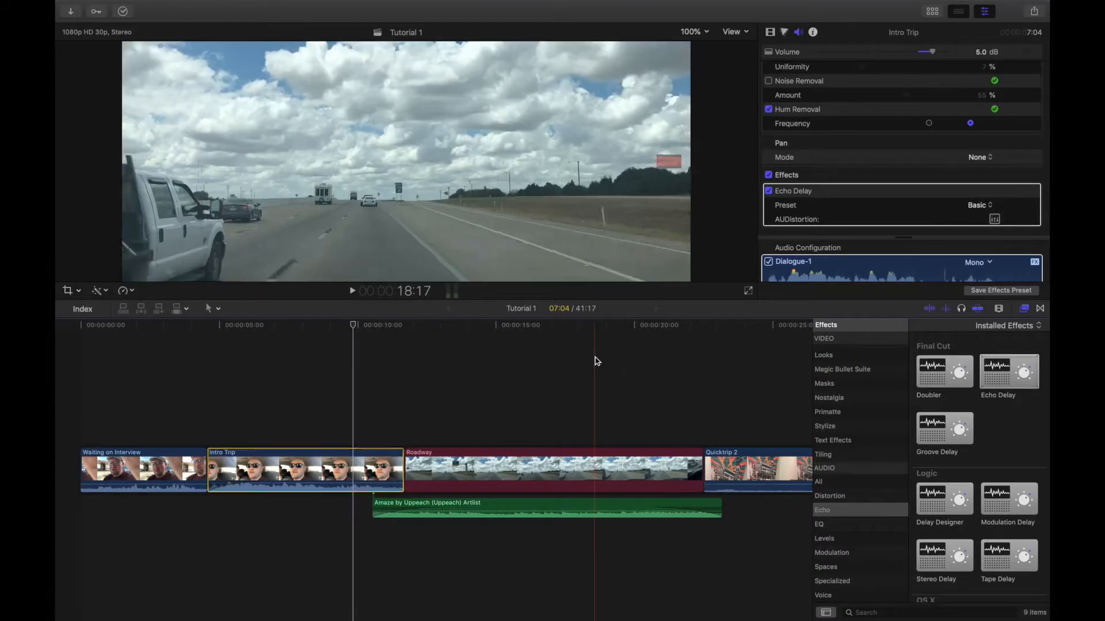
key(space)
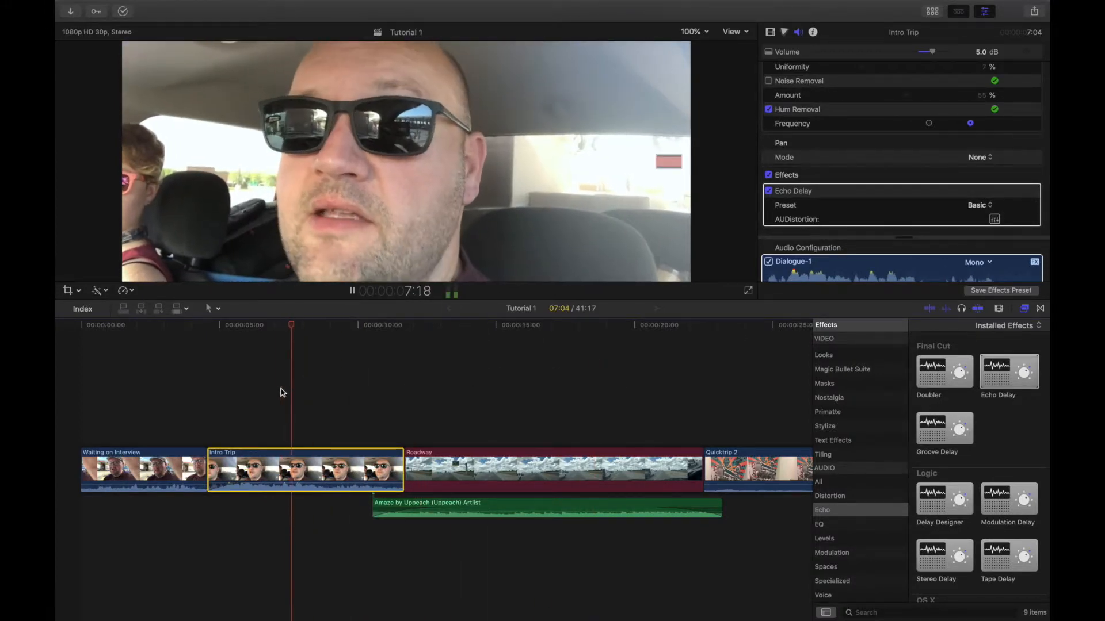
key(space)
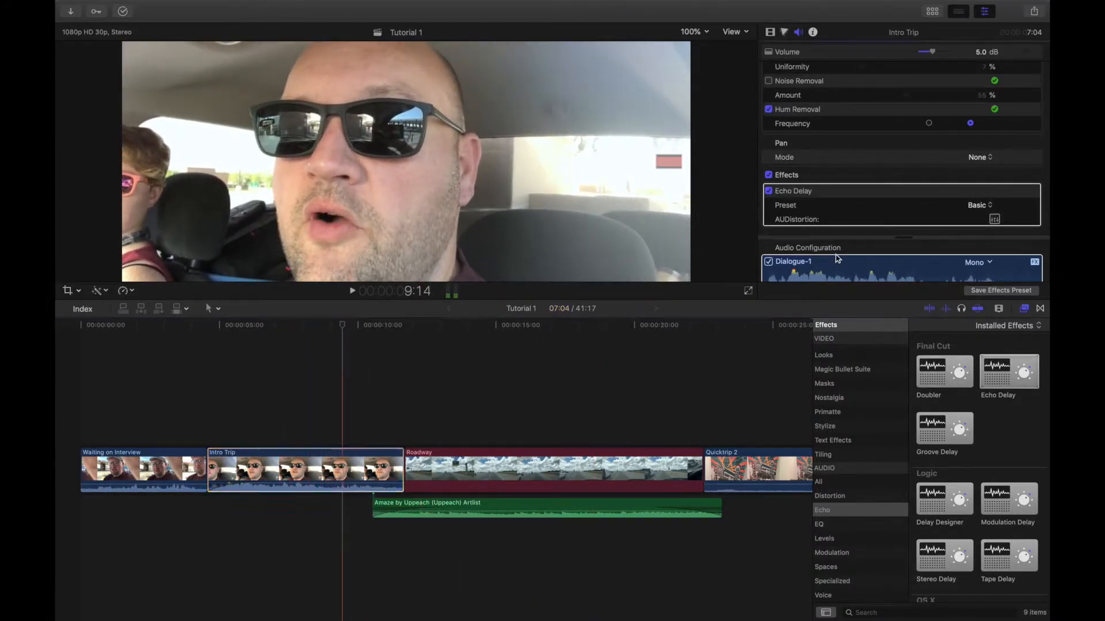
Step: Set the Echo Delay preset back to .3 seconds and its amount to 28
click(988, 204)
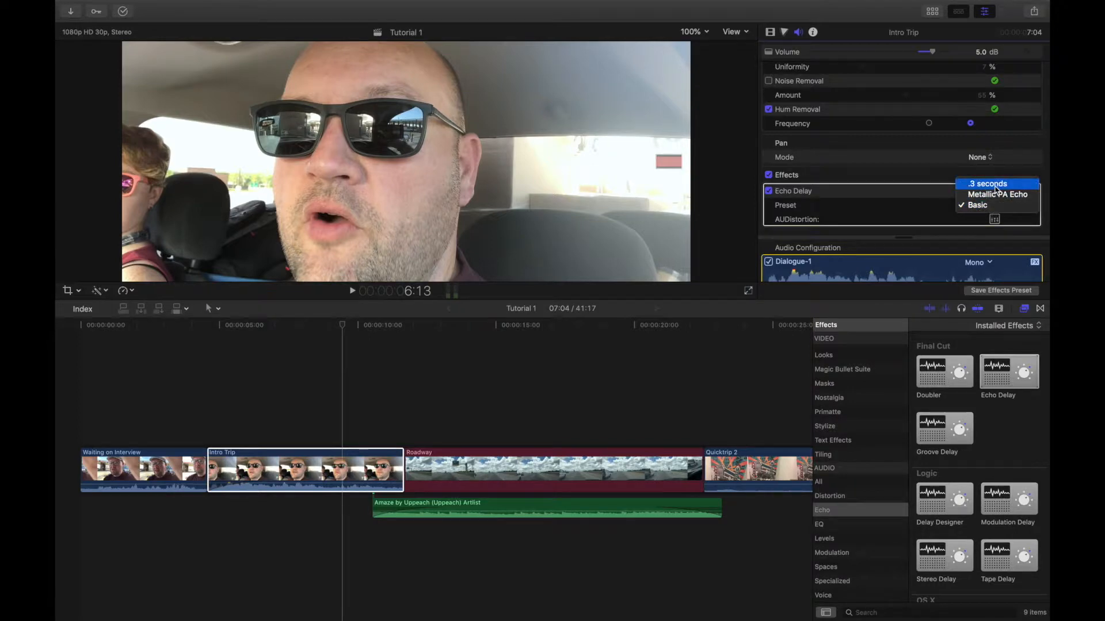
click(989, 183)
drag(874, 205, 889, 205)
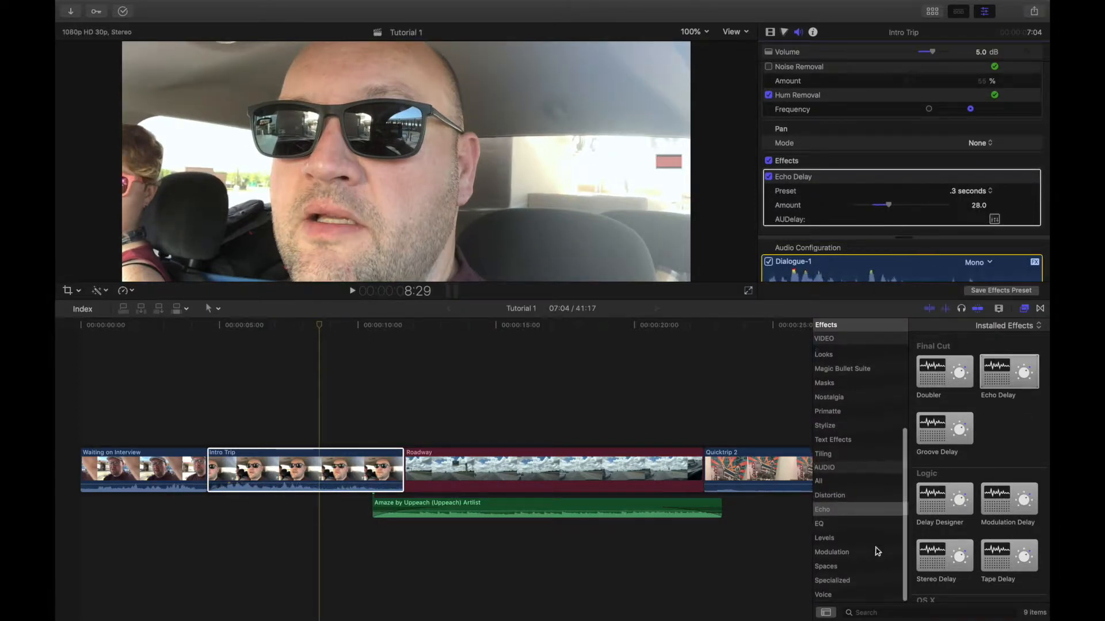
Step: Browse and preview the effects in the Specialized audio category on the Intro Trip clip
click(845, 582)
scroll(950, 493, down, 3)
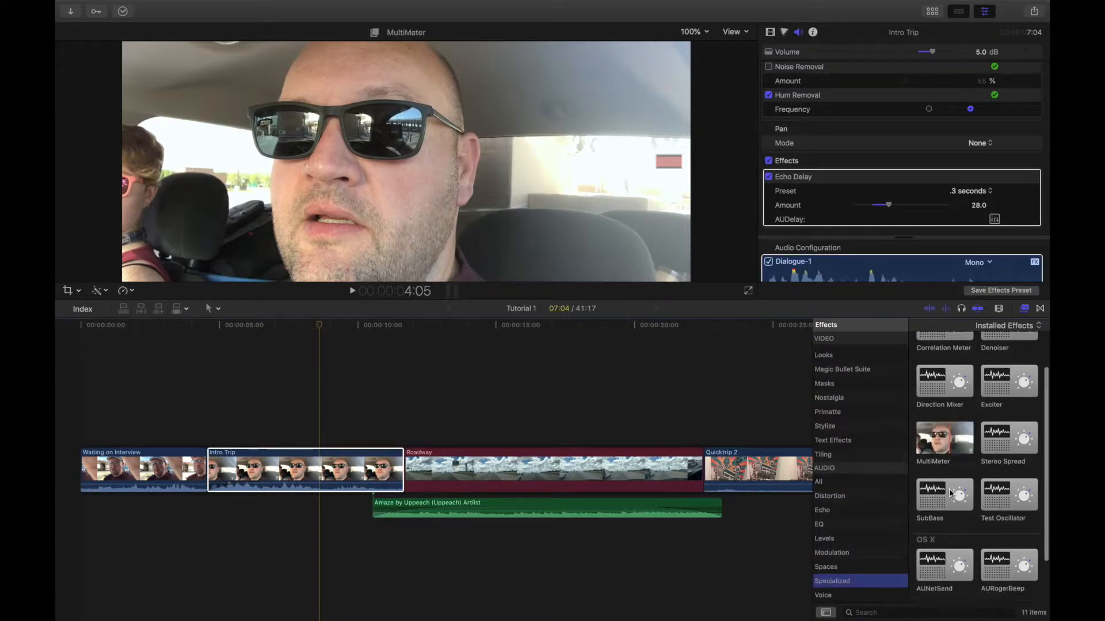
scroll(950, 494, up, 2)
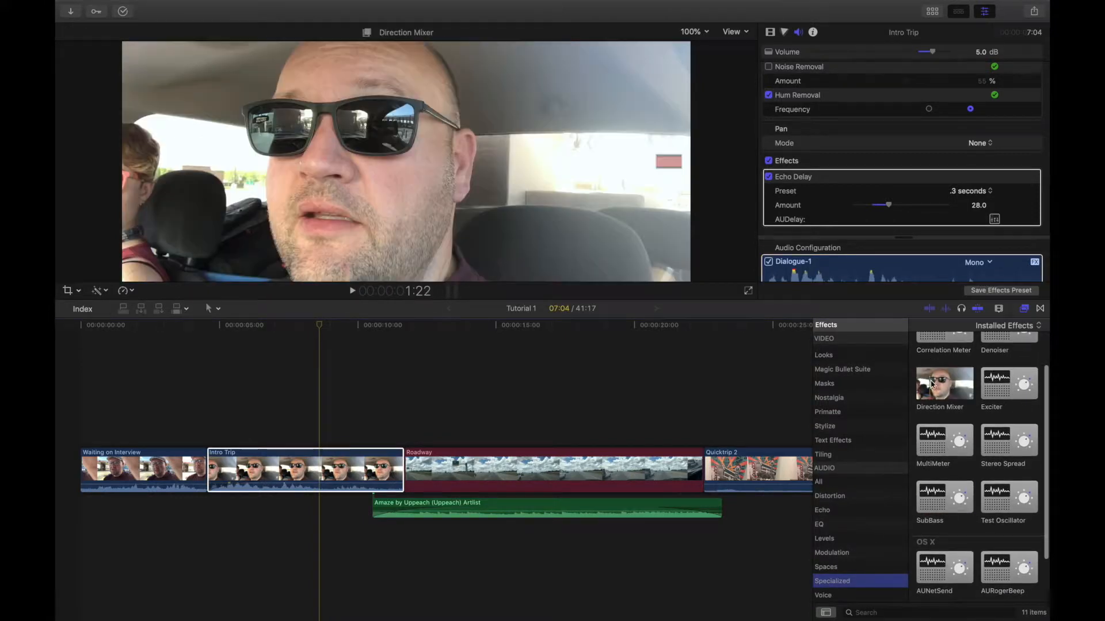
scroll(958, 489, down, 2)
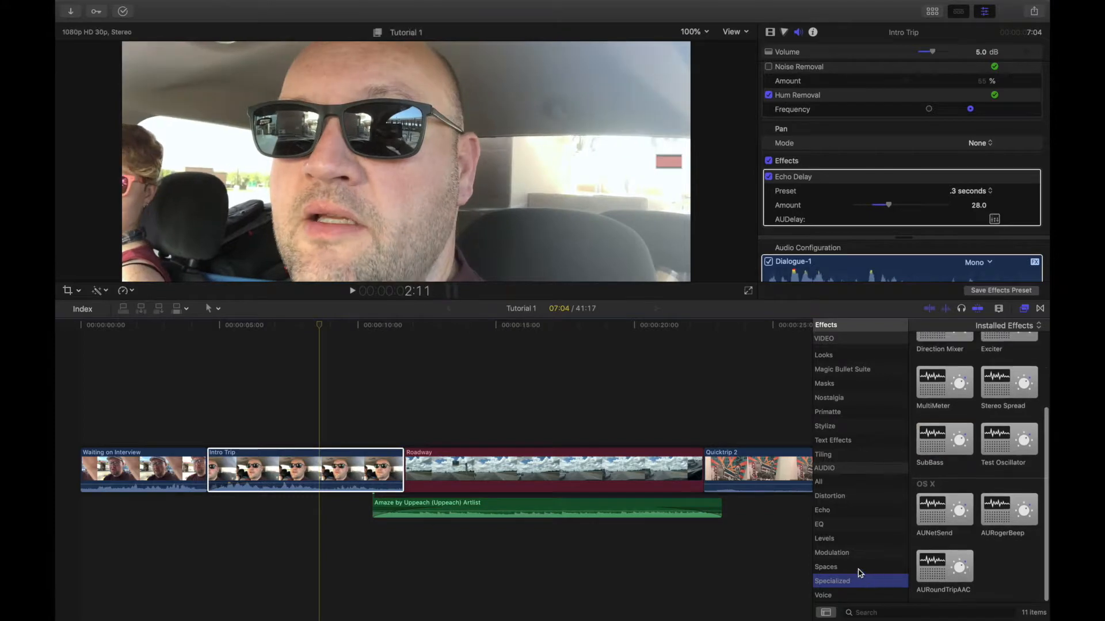
scroll(846, 583, down, 1)
Step: Show the Voice audio effects and remove Echo Delay from the Intro Trip clip
click(841, 596)
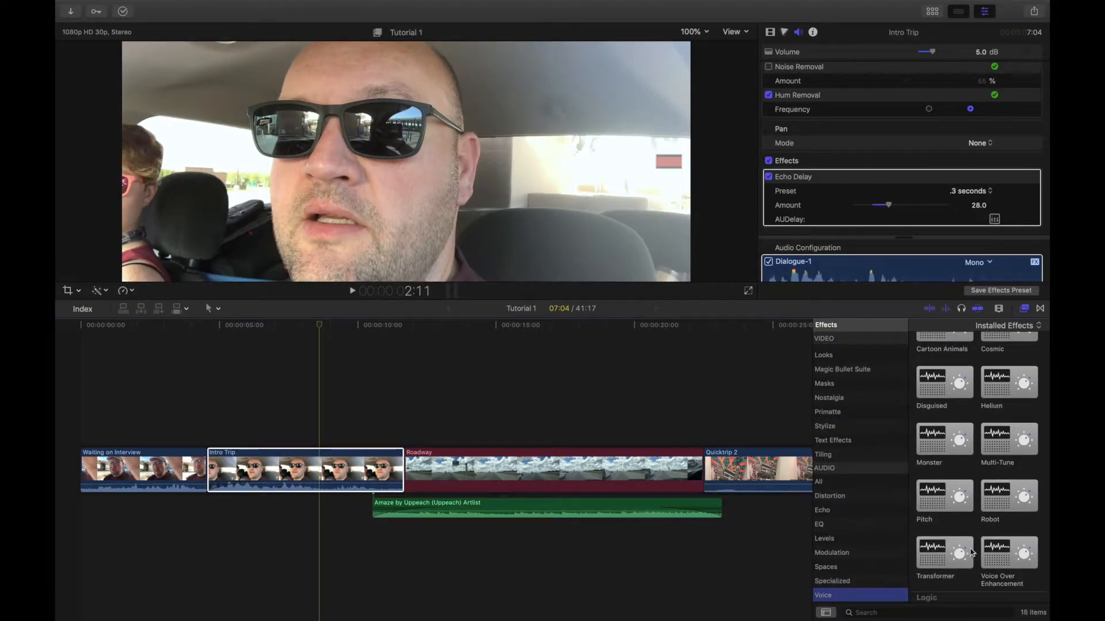
drag(994, 500, 316, 472)
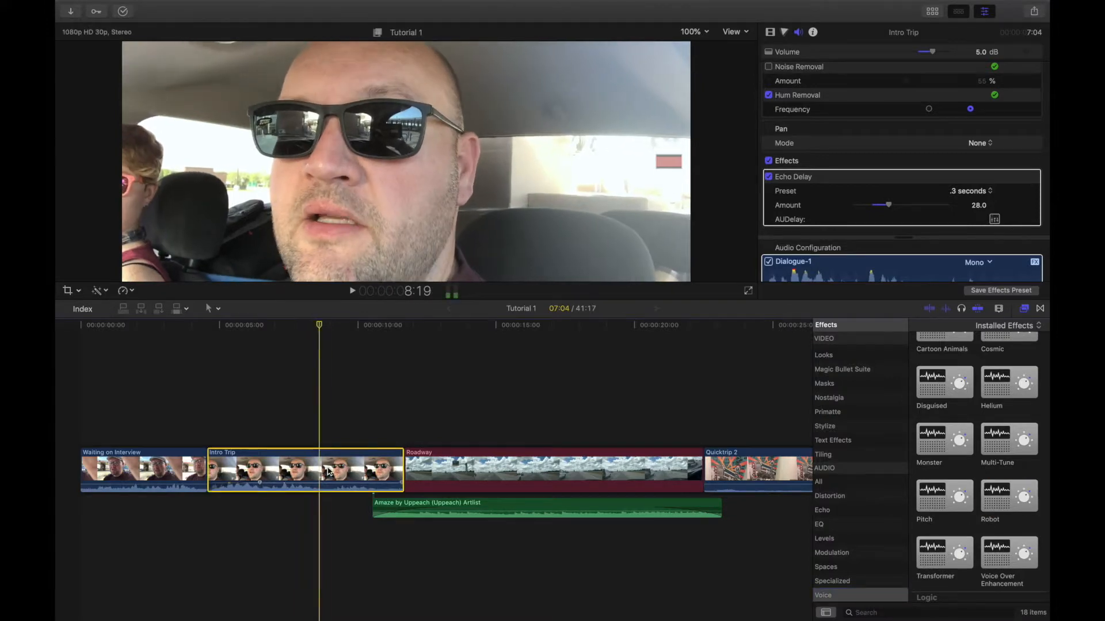
click(847, 181)
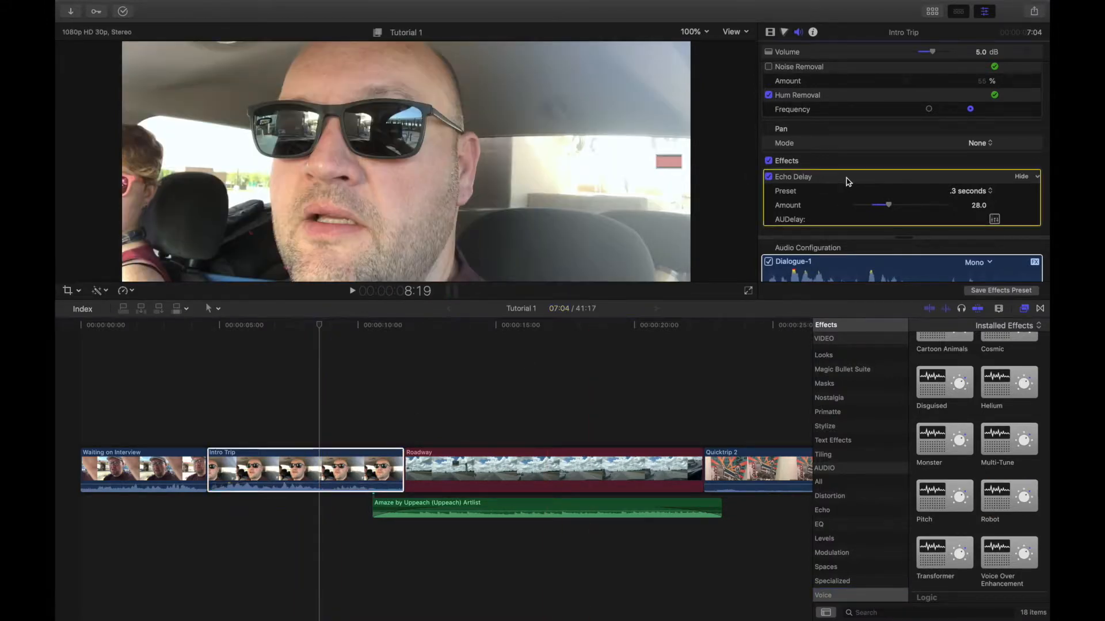
key(Delete)
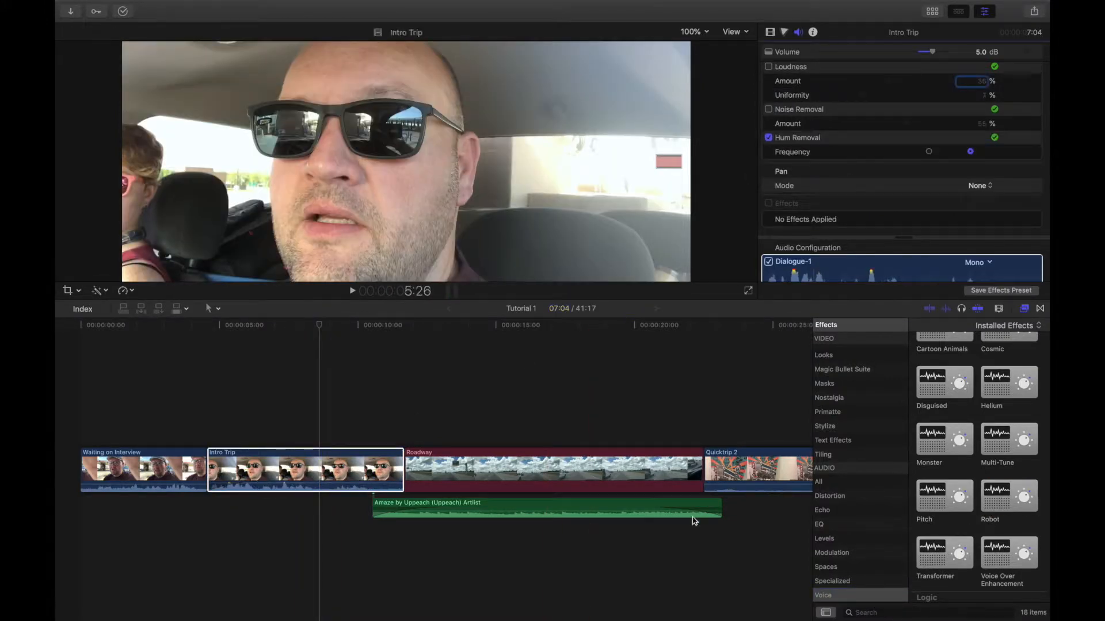
Step: Apply the Robot voice effect to the Intro Trip clip and play it with the Average Robot preset from about 6 seconds
drag(999, 506, 260, 467)
click(259, 324)
scroll(816, 180, down, 4)
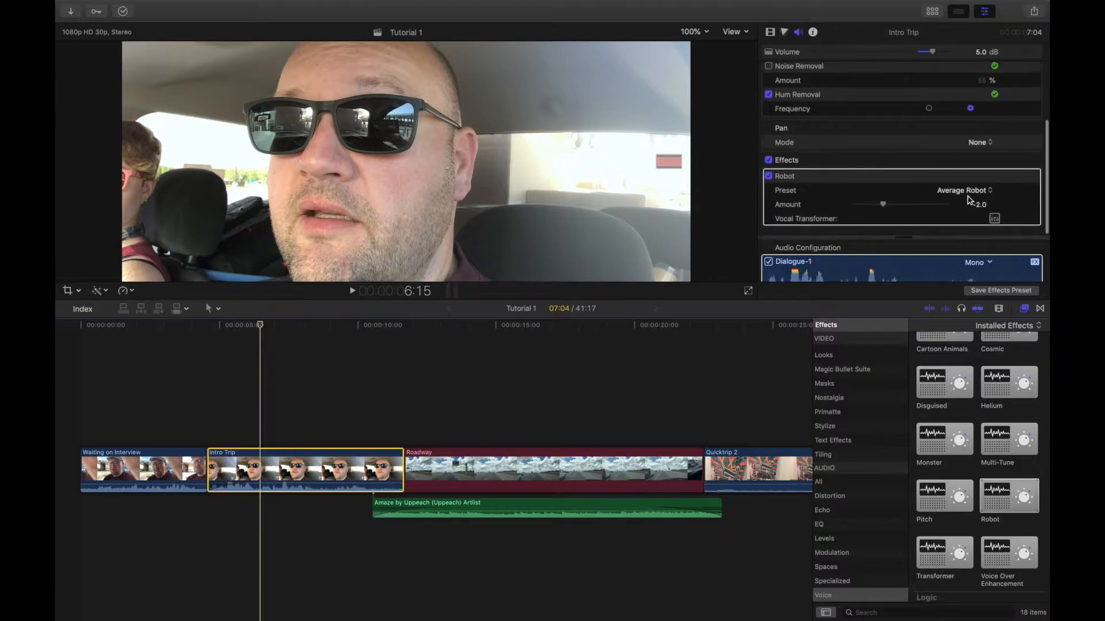
click(992, 193)
click(978, 192)
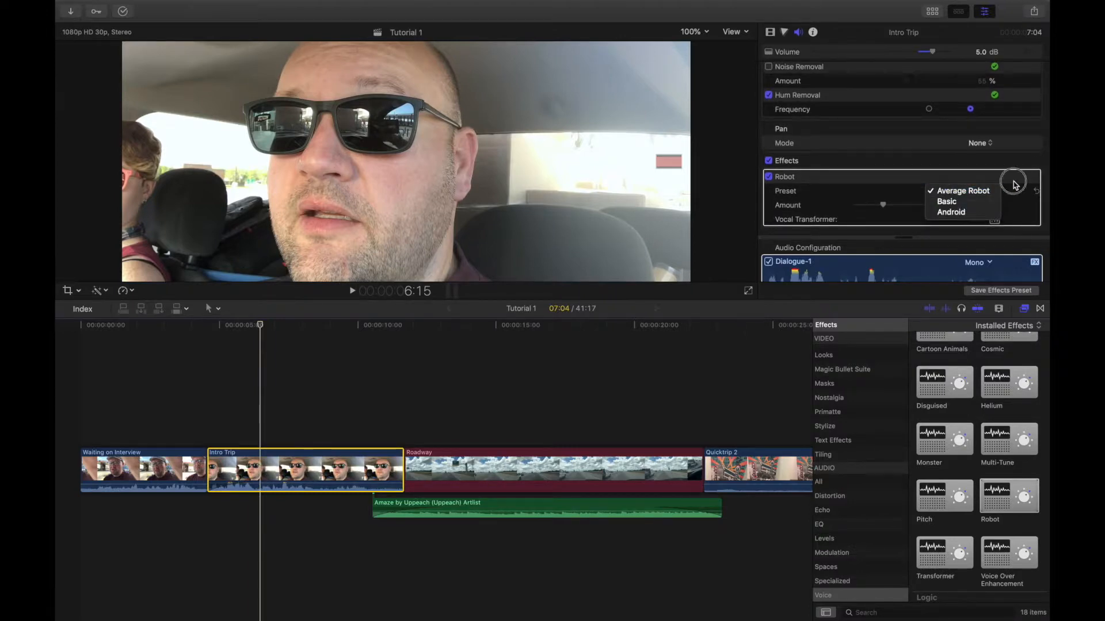
key(space)
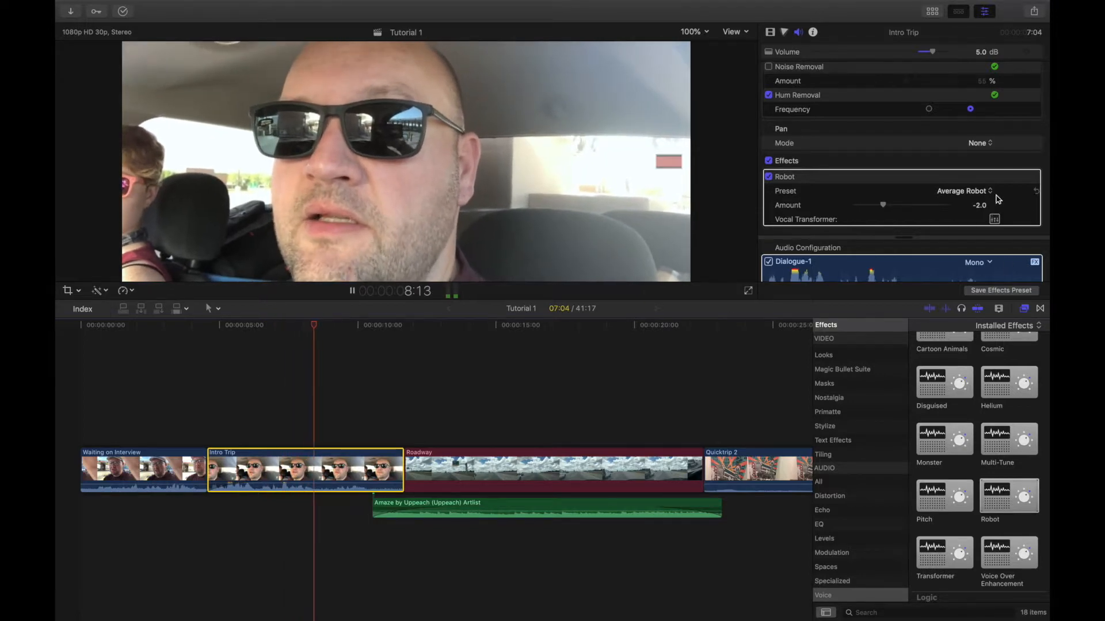
Step: Set the Robot effect's preset to Android and play the Intro Trip clip to hear it
click(987, 193)
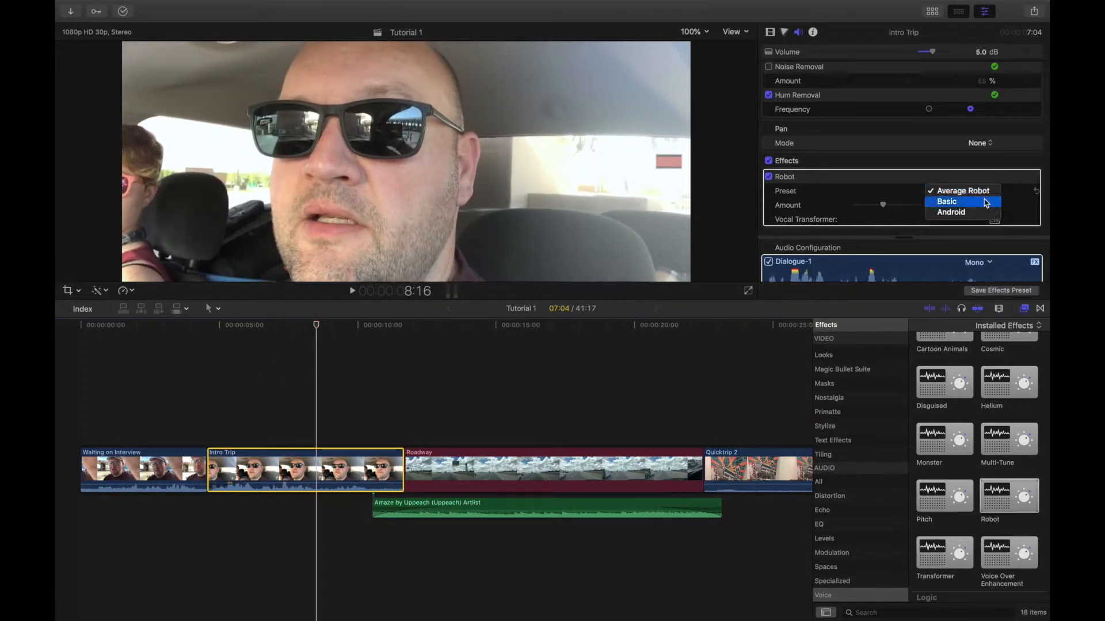
click(985, 212)
key(space)
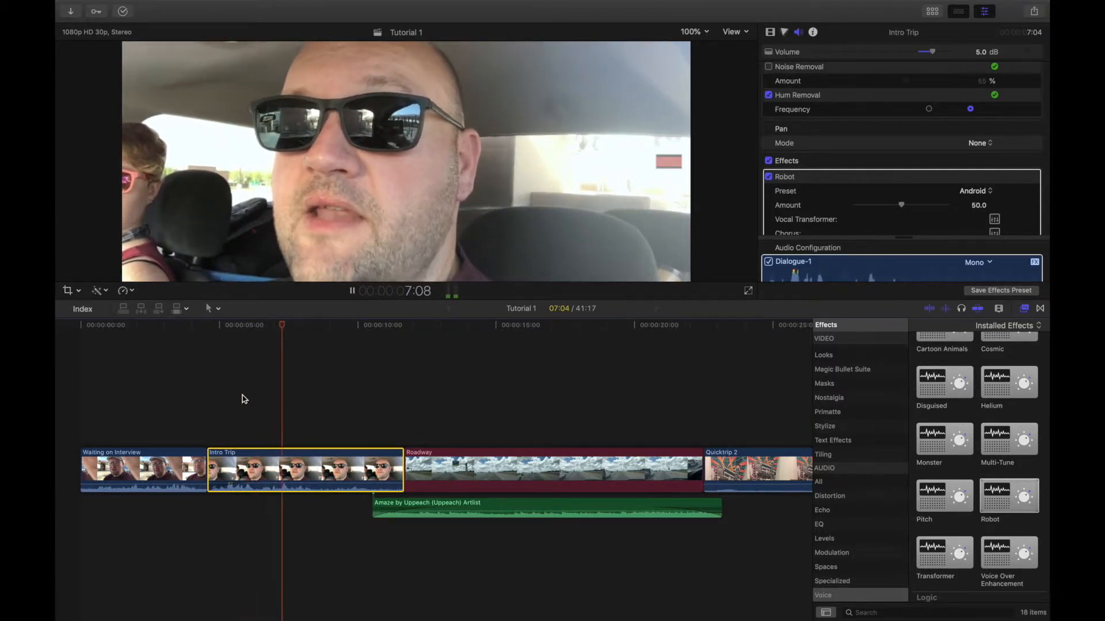
key(space)
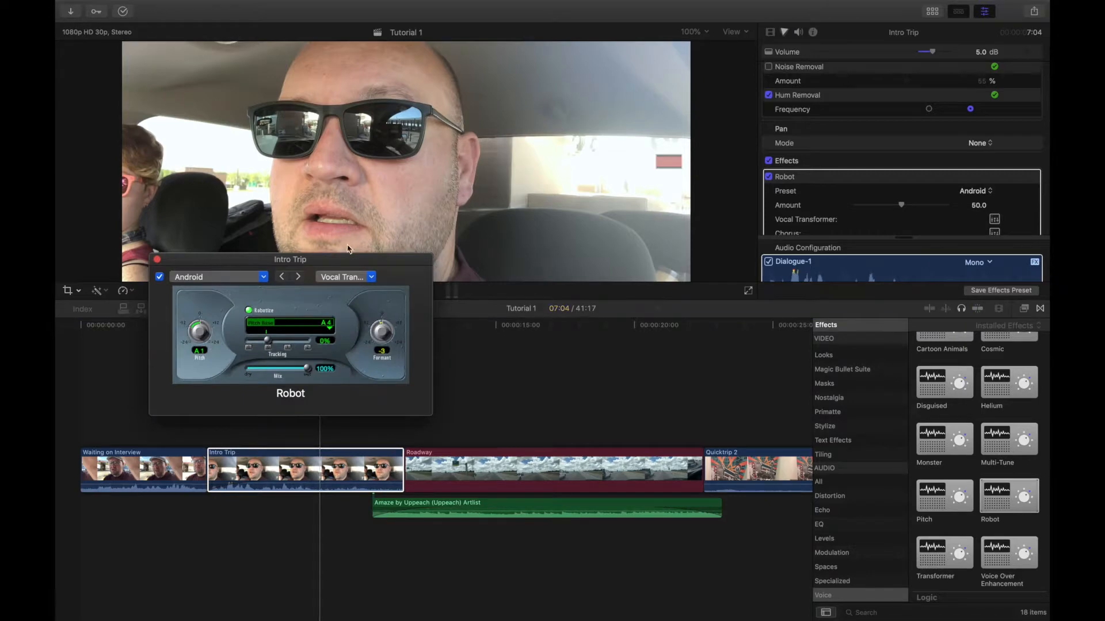
Step: Set the tracking in the Robot effect's Vocal Transformer to 81% and play the clip to hear it
drag(358, 257, 857, 153)
drag(770, 238, 790, 244)
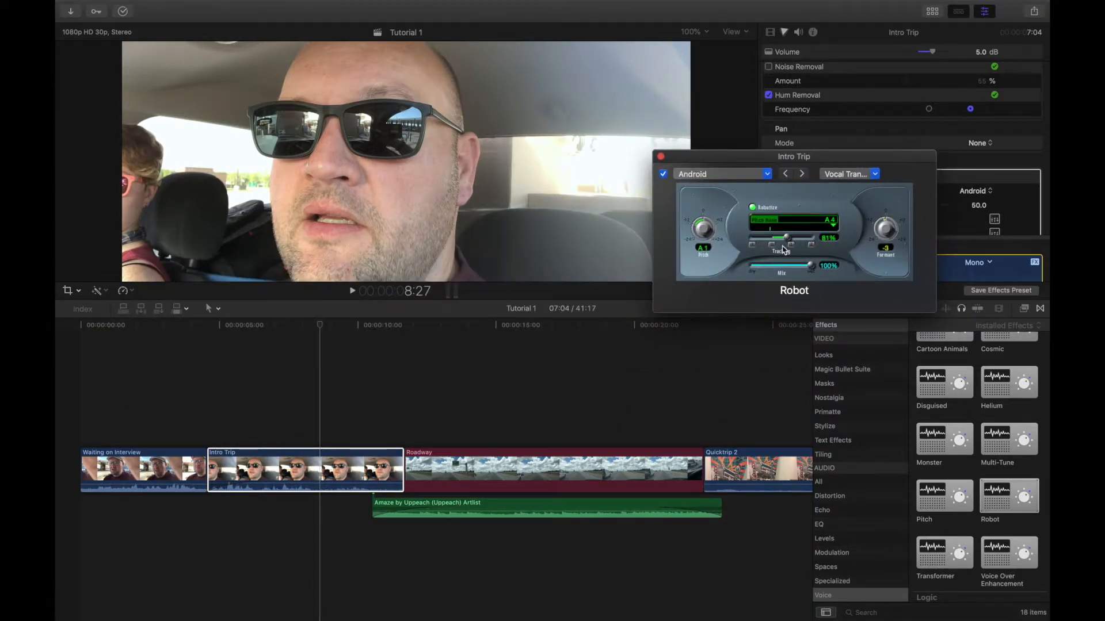
click(303, 411)
key(space)
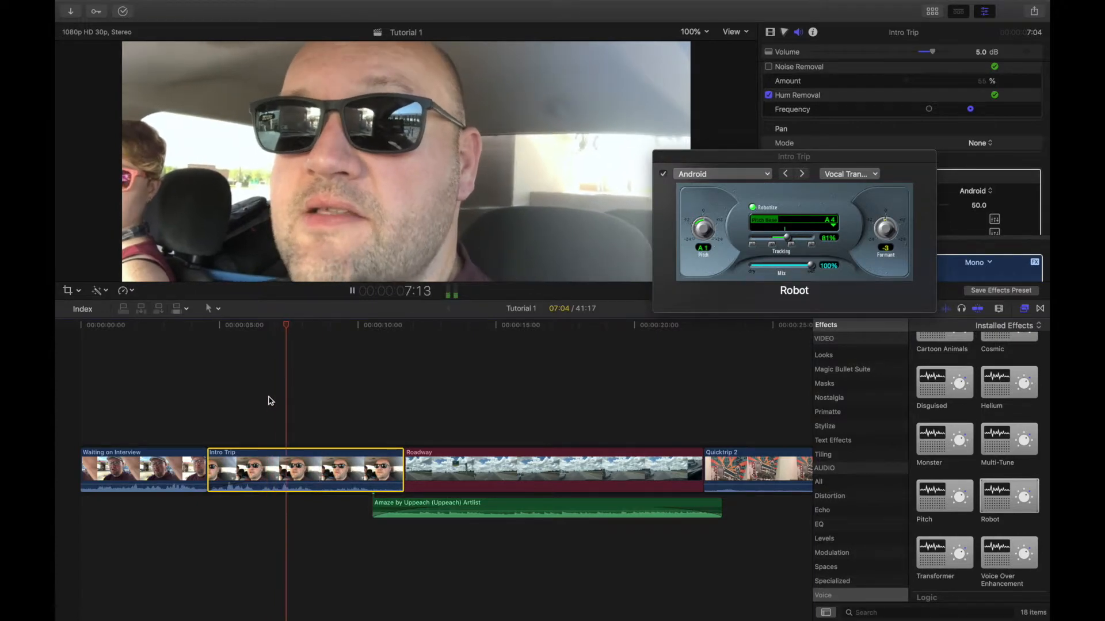
key(space)
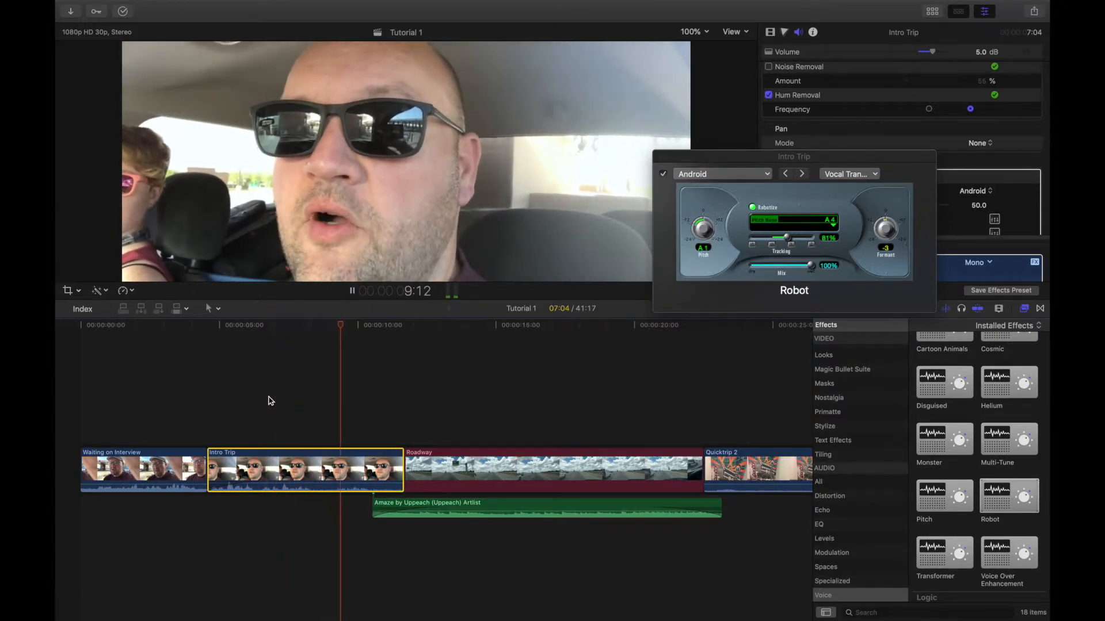
click(661, 158)
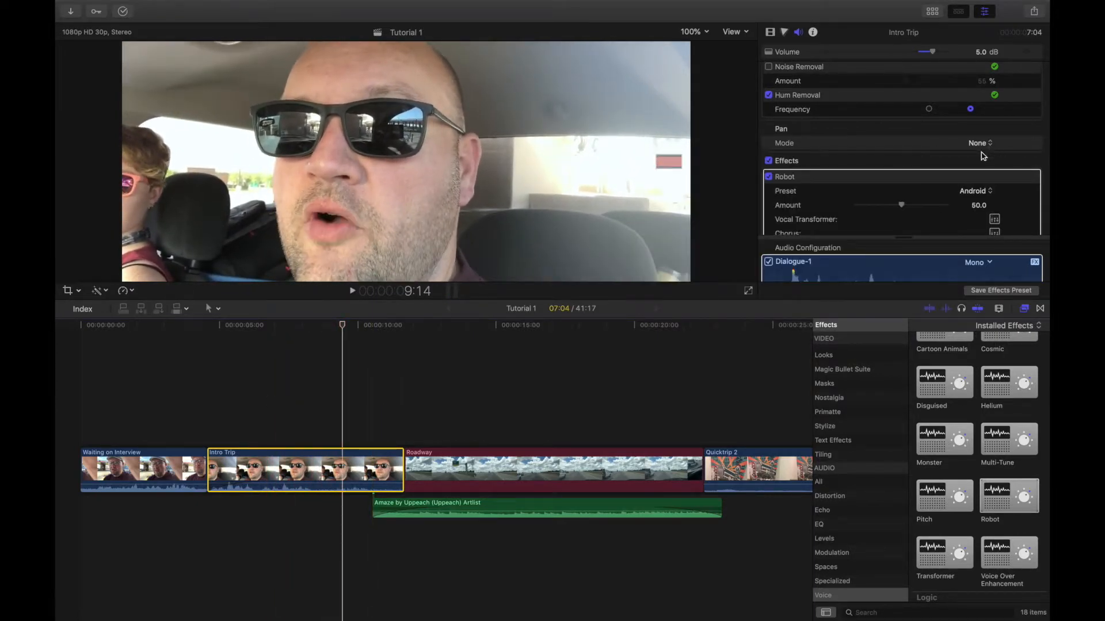
Step: Set the Robot effect's Chorus to a rate of 1.667 Hz, 16.5% intensity and 33% mix, and play the clip
scroll(994, 213, down, 2)
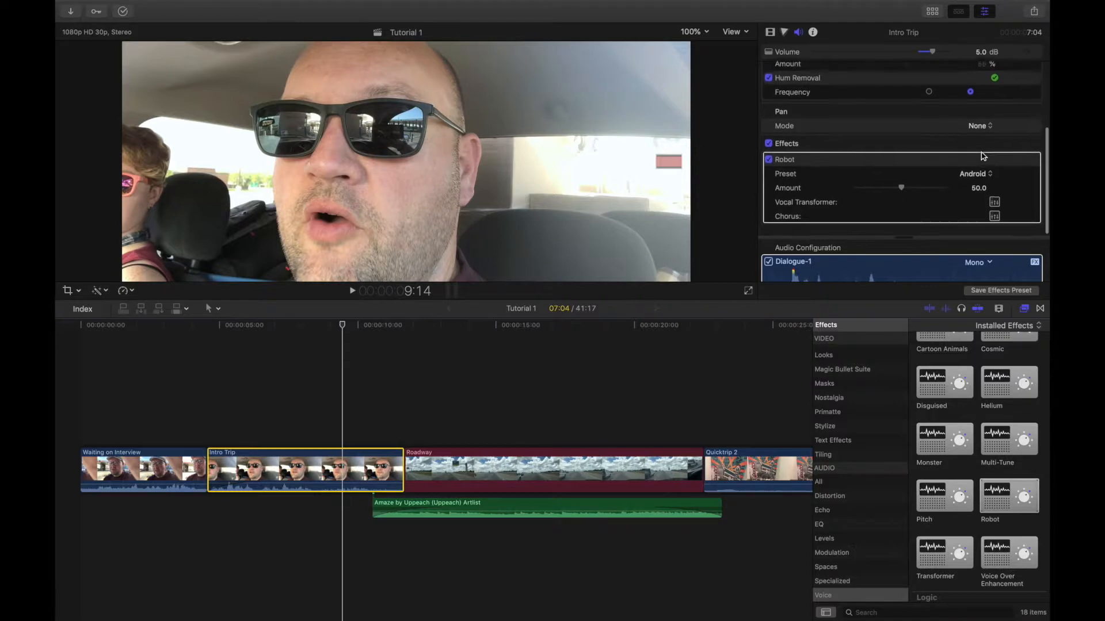
click(995, 220)
drag(301, 272, 737, 183)
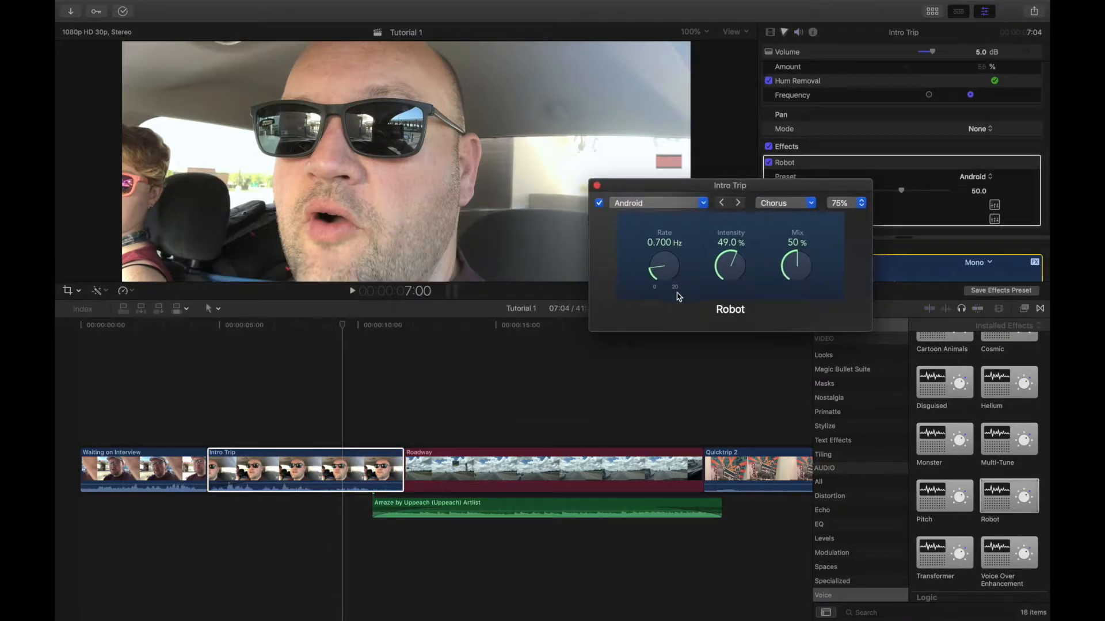
drag(654, 271, 657, 232)
drag(728, 265, 730, 316)
drag(800, 260, 826, 296)
click(235, 375)
key(space)
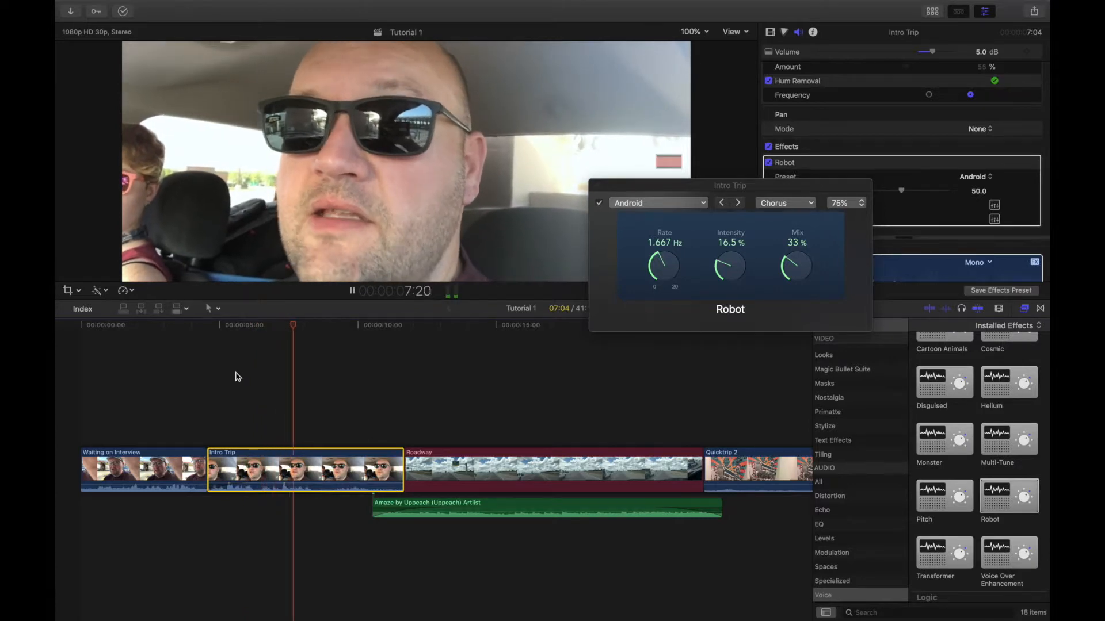
key(space)
click(596, 185)
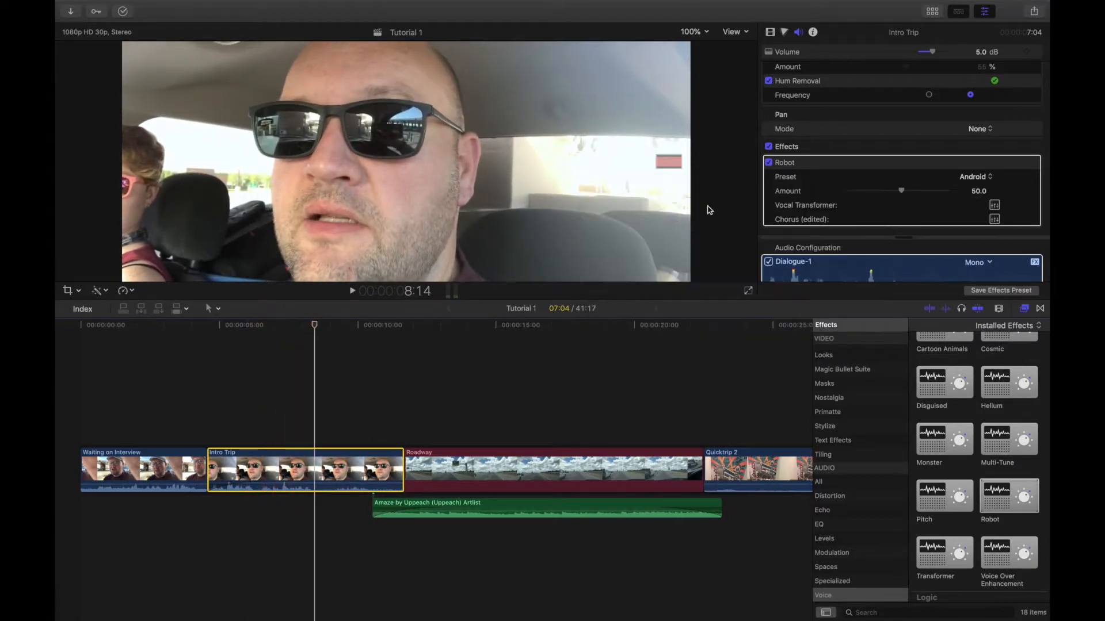
Step: Replace the Robot effect on the Intro Trip clip with the Transformer voice effect and play the clip
click(822, 167)
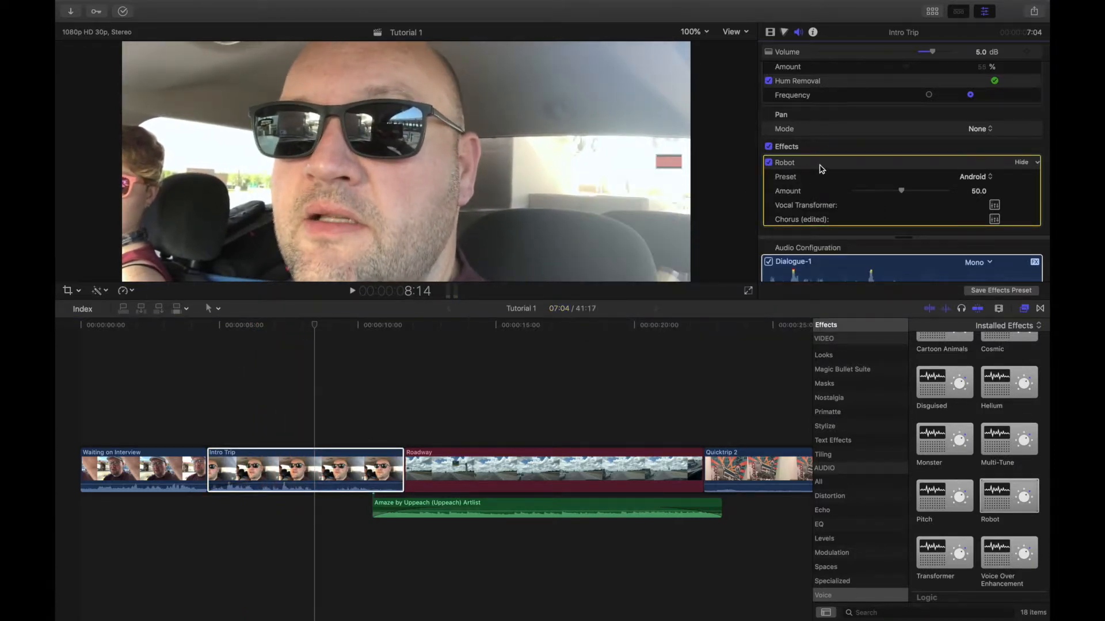
key(Delete)
drag(945, 553, 313, 464)
key(space)
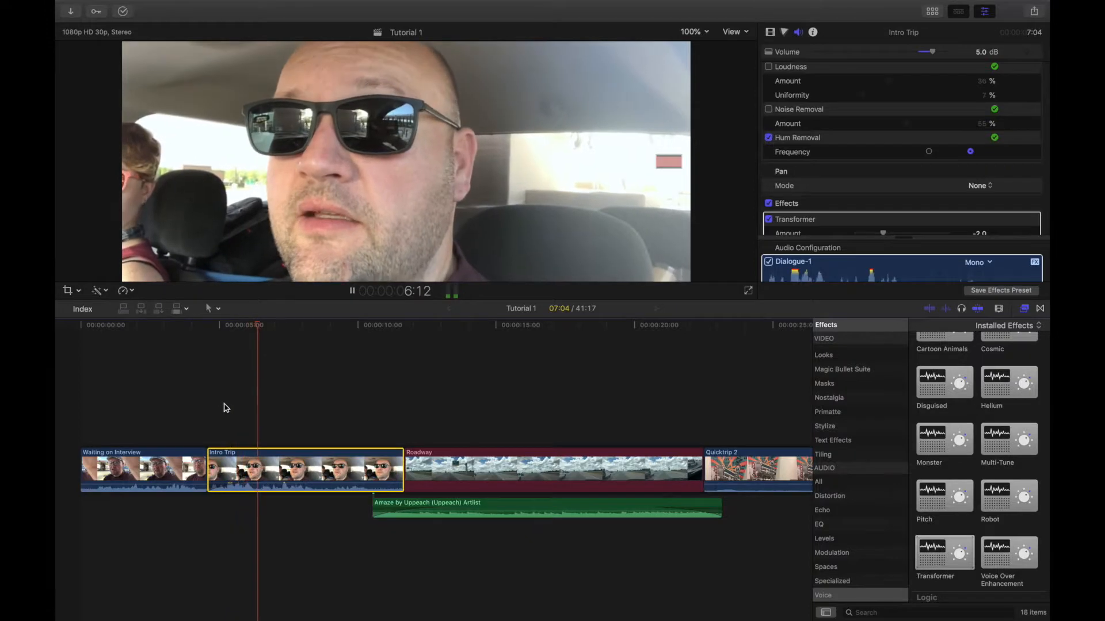
key(space)
Step: Replace the Transformer effect on the Intro Trip clip with Small Room from the Spaces audio category
click(852, 223)
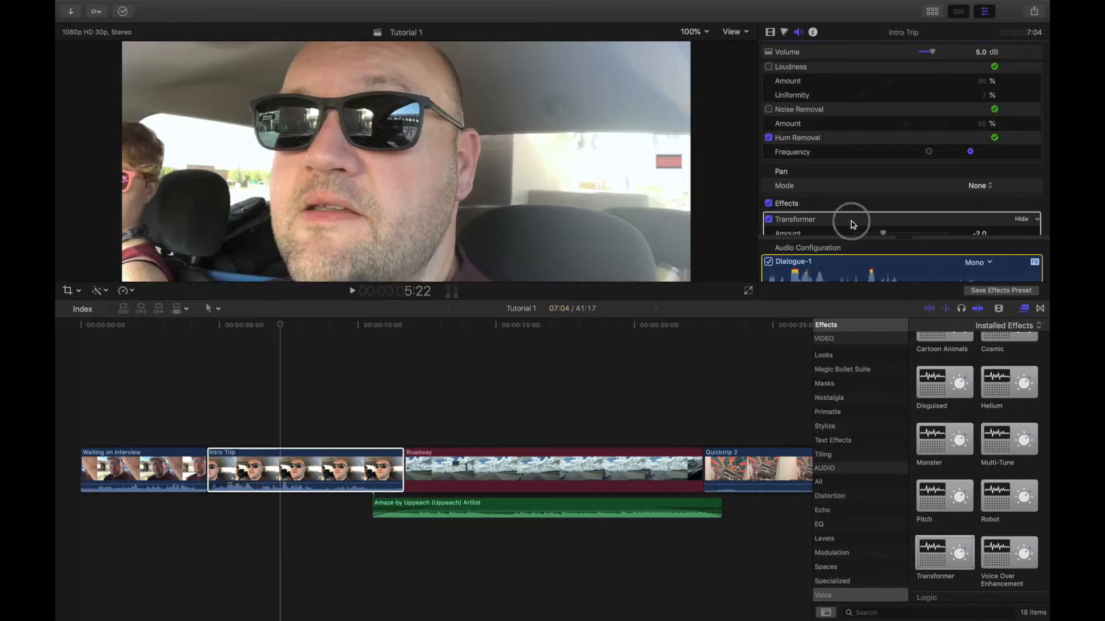
key(Delete)
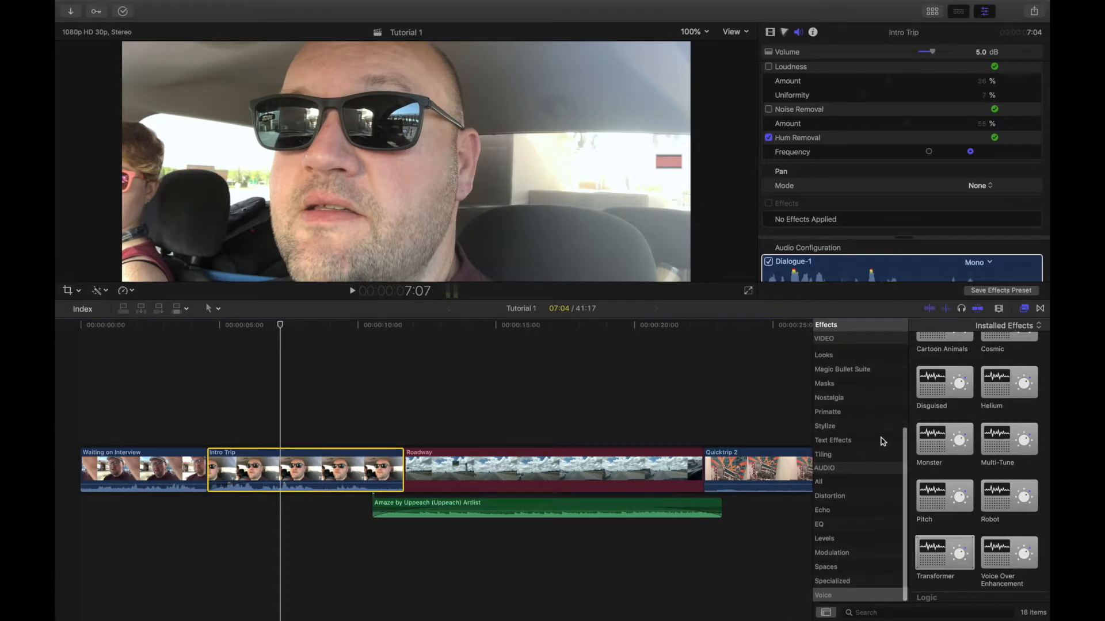
click(860, 565)
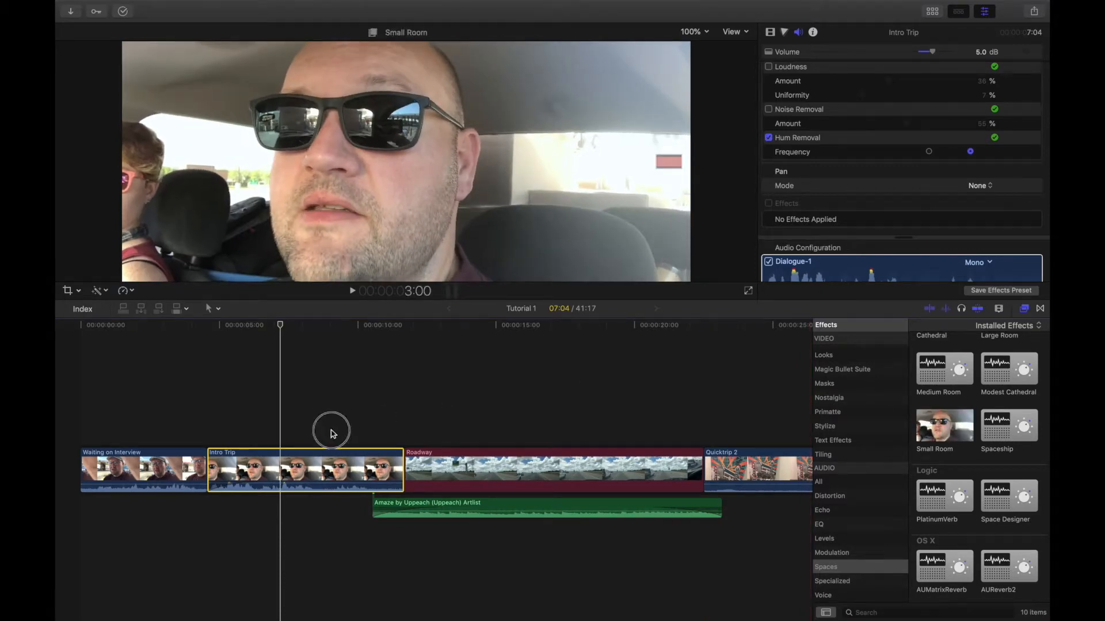
double_click(942, 422)
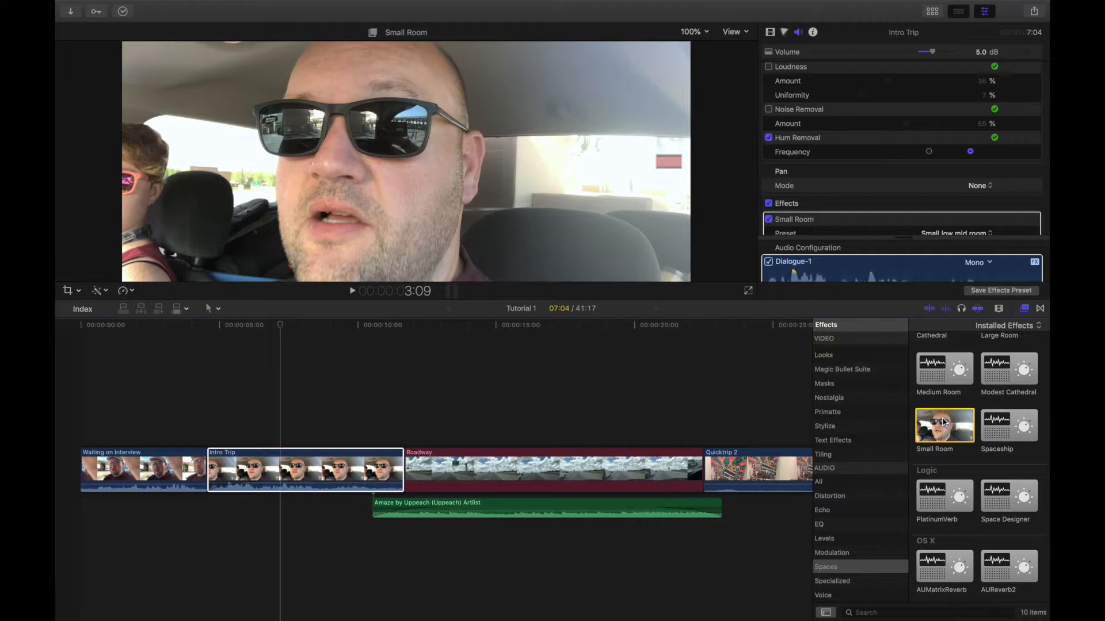
Step: Play the Intro Trip clip from its beginning to hear the Small Room effect
drag(944, 422, 298, 463)
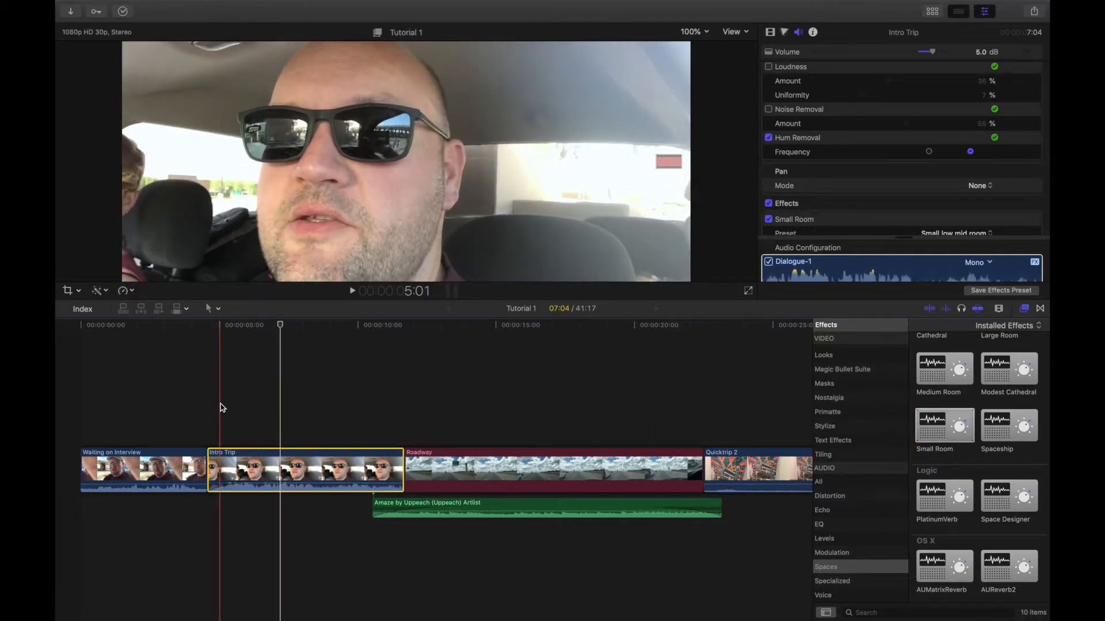
key(space)
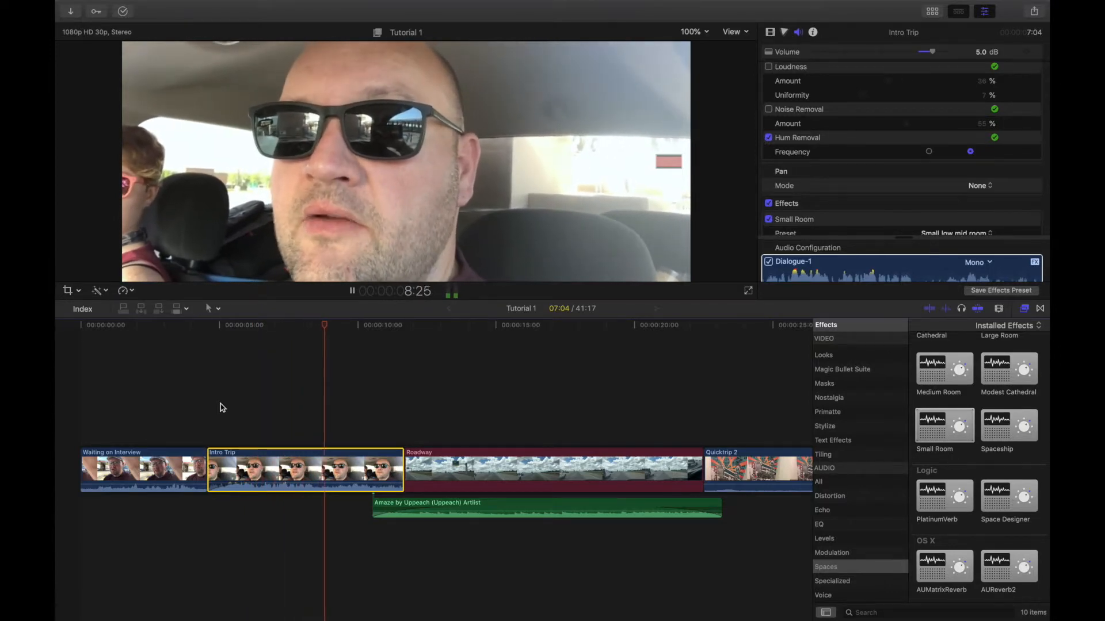
key(space)
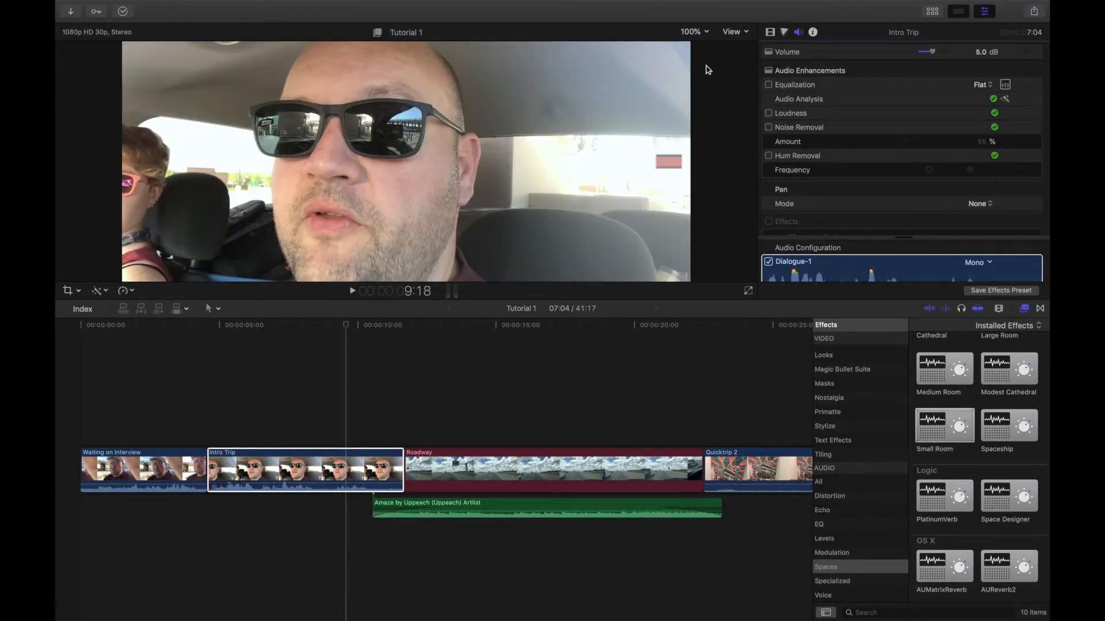
Step: Show the browser and open the Sound Effects collection in its photos and audio library
click(933, 12)
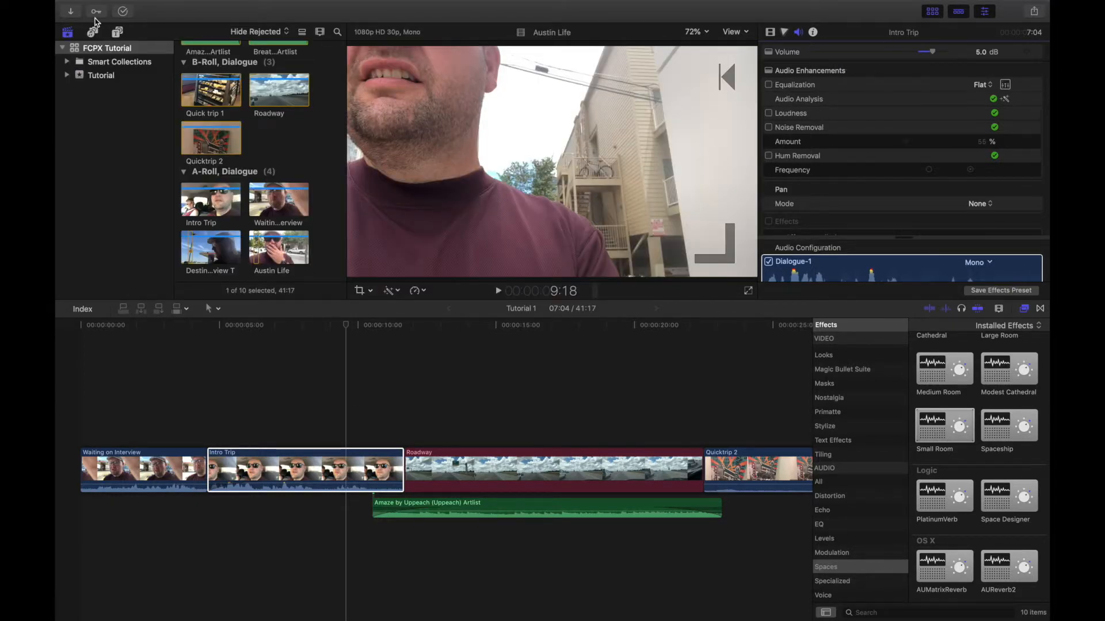
click(932, 11)
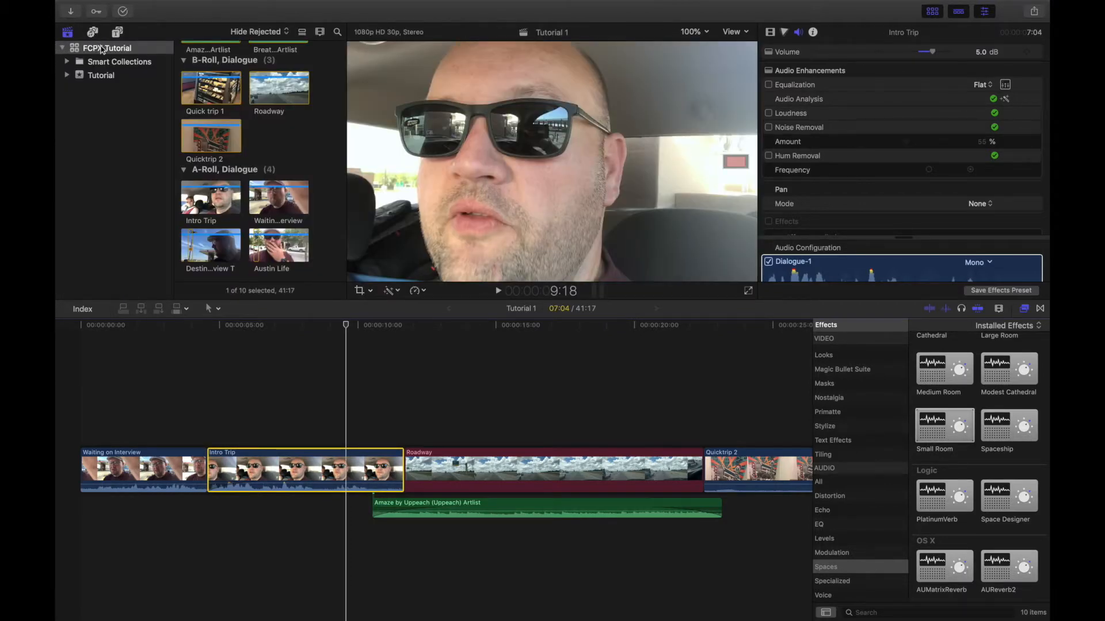
click(92, 33)
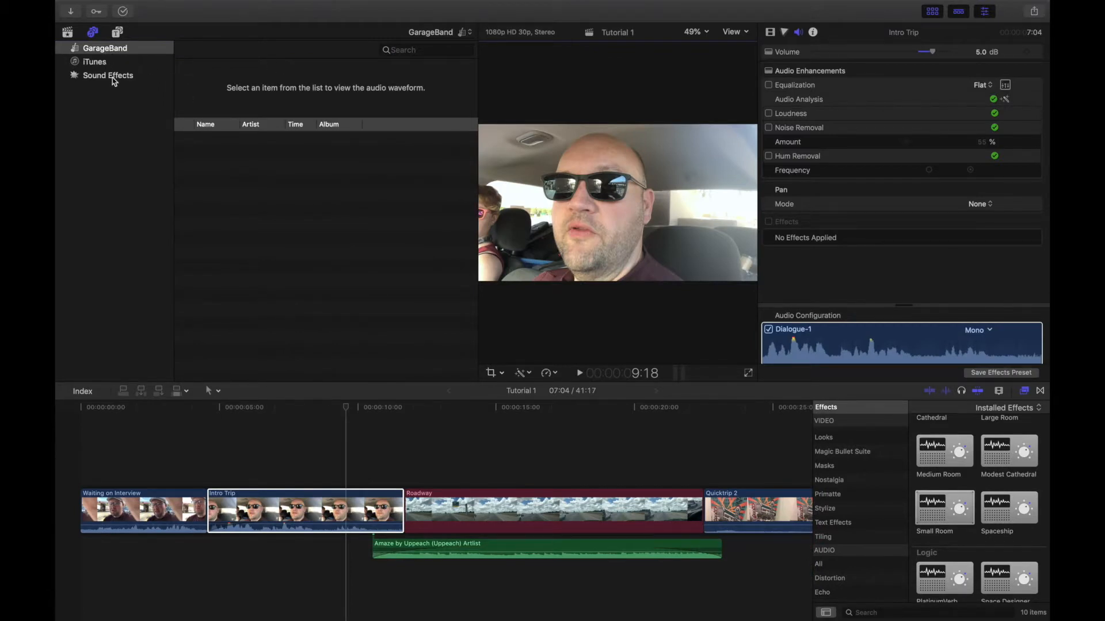
click(115, 81)
click(94, 34)
click(93, 34)
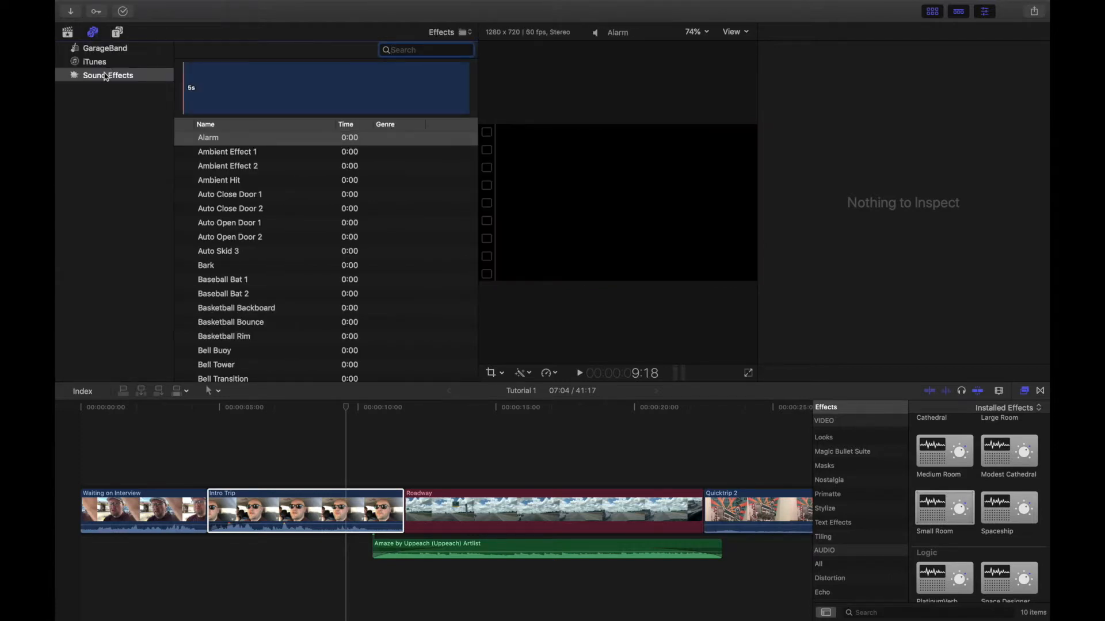
click(105, 75)
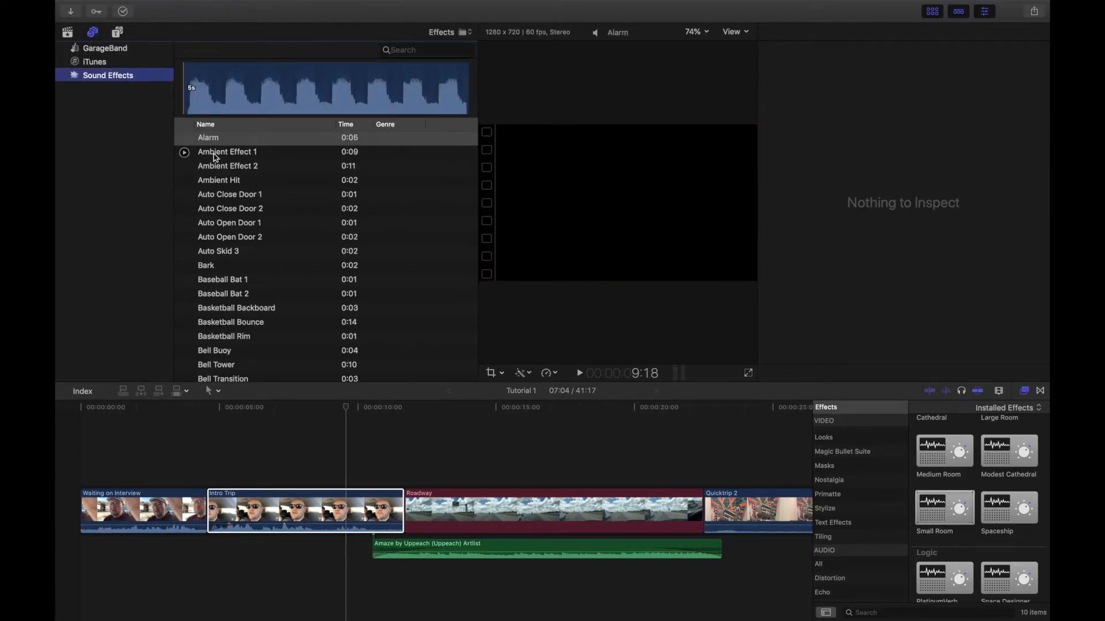
Step: Preview the Alarm sound effect, raise the system volume, and keep the sound library on the Effects category
click(184, 139)
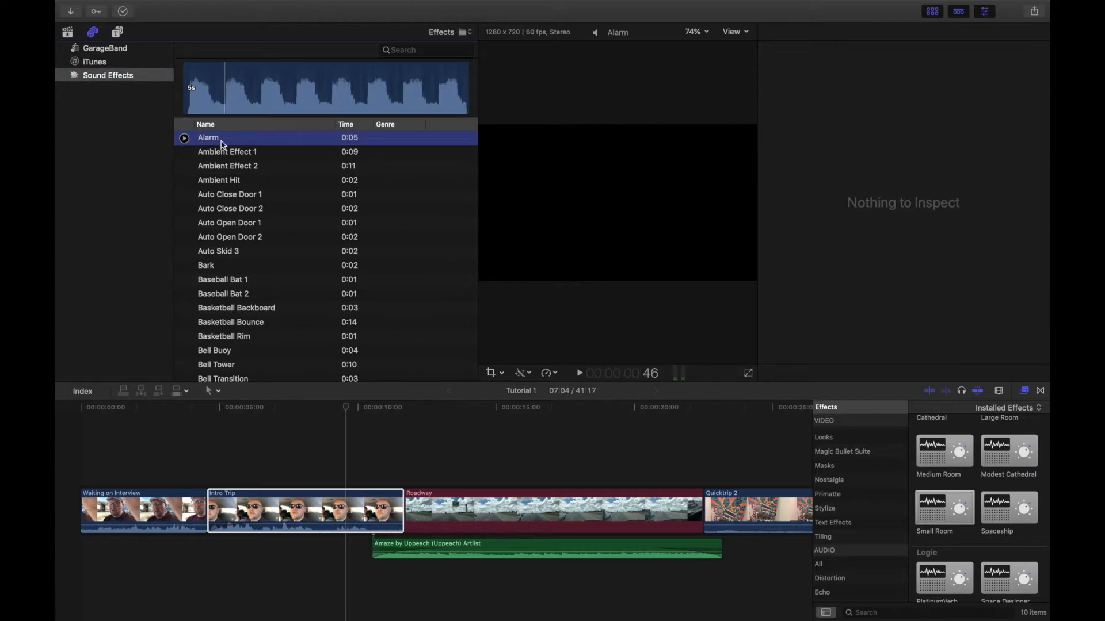
key(XF86AudioRaiseVolume)
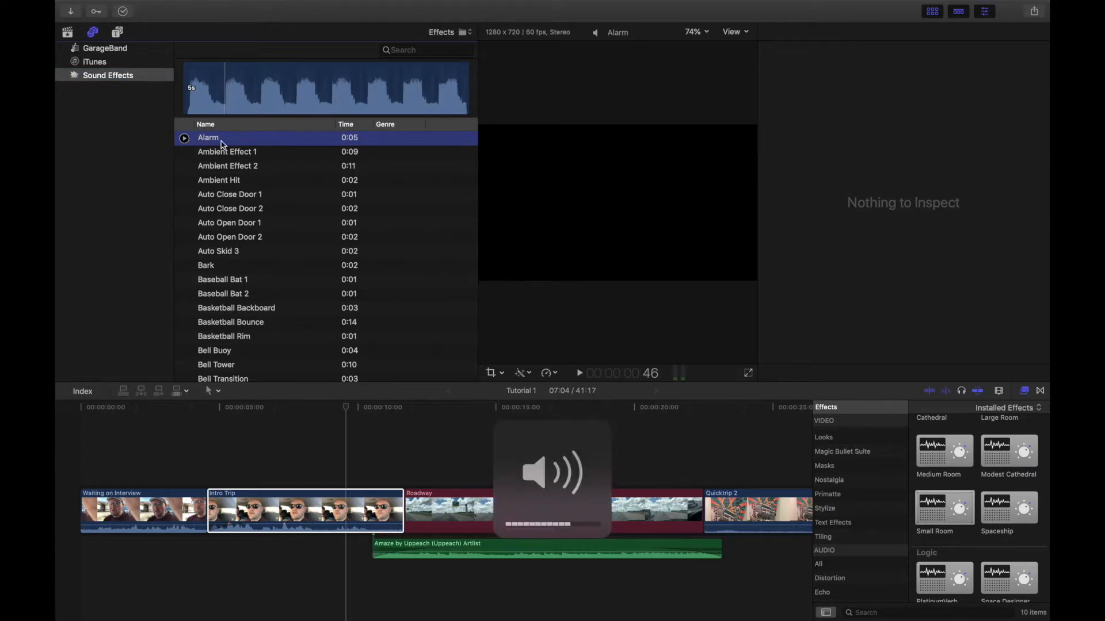
click(464, 36)
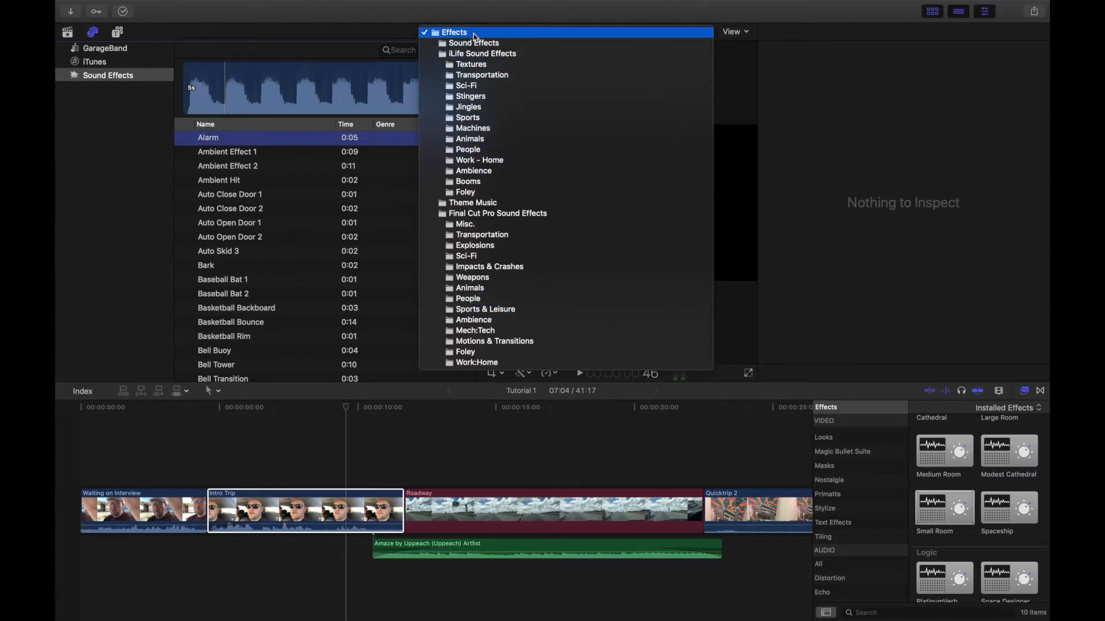
click(475, 33)
Step: Search the sound effects for "dog" and preview Dogs Barking, Dog Bark Large 1 and Dog Bark Large 2
click(424, 50)
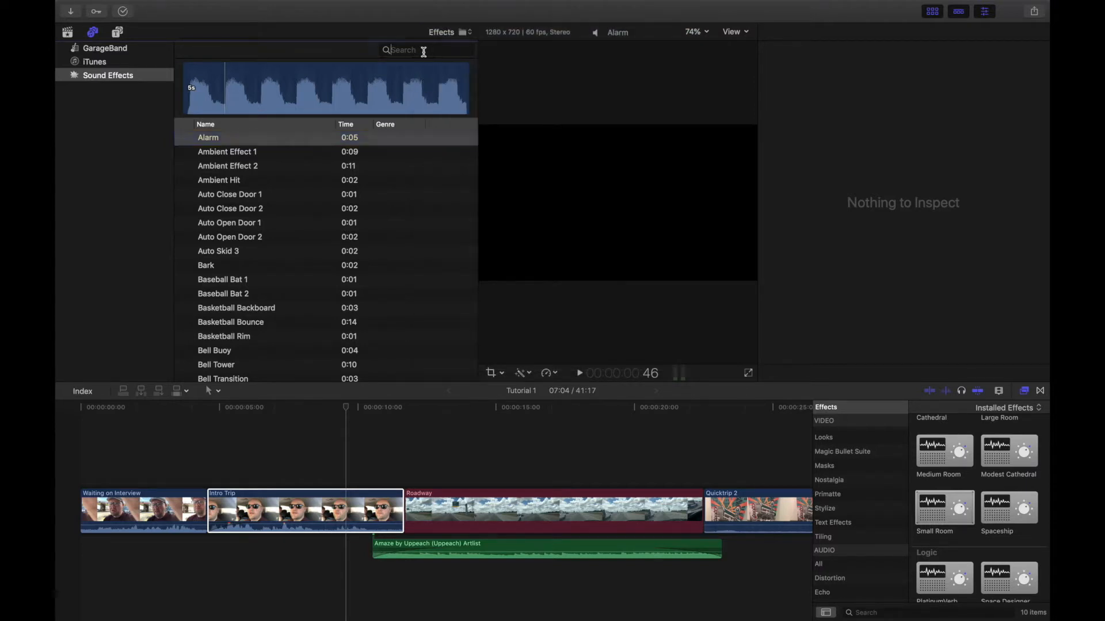
text(dog)
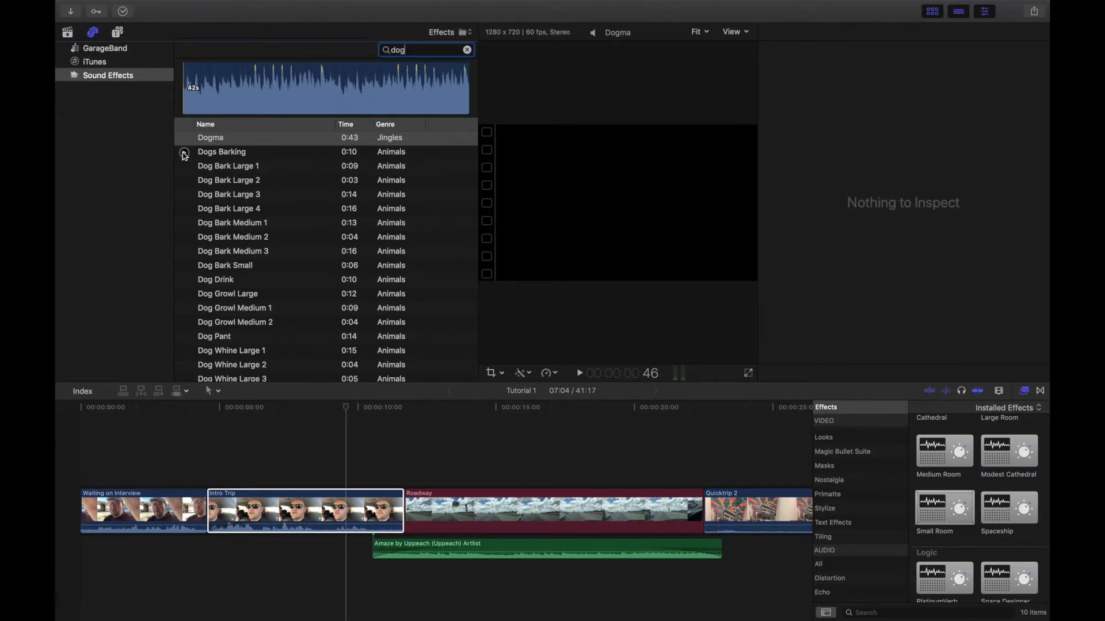
click(183, 153)
click(185, 168)
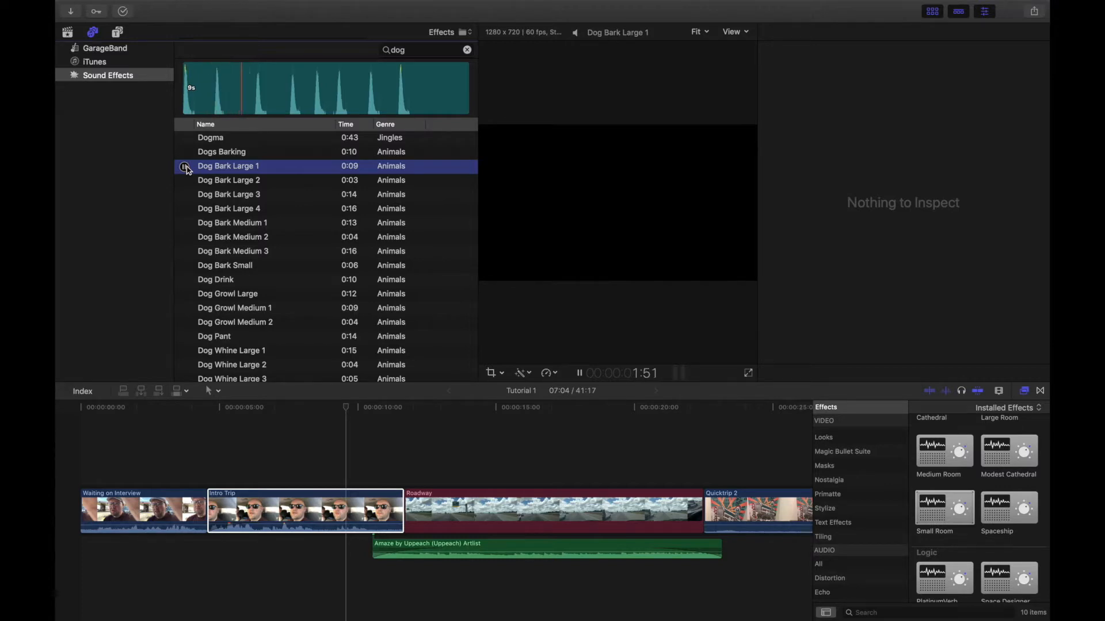
click(185, 182)
click(184, 182)
Step: Search the sound effects for "steps" and preview Footsteps, Footsteps Hard Concrete Down, Footsteps Hard Concrete Jog and Footsteps Heels Concrete Down
click(468, 51)
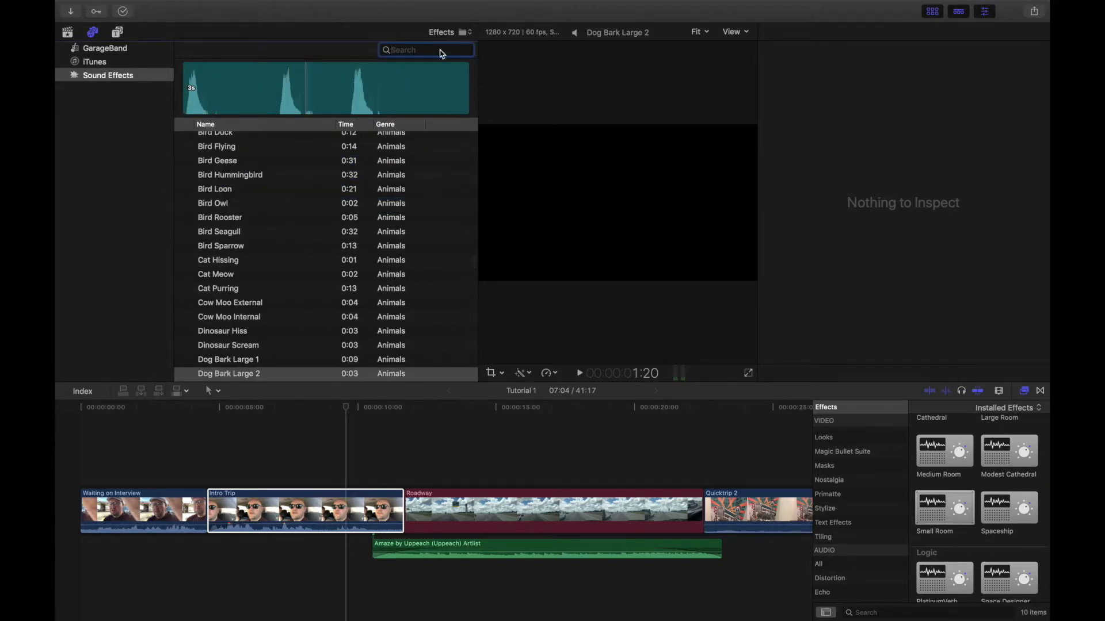
text(steps)
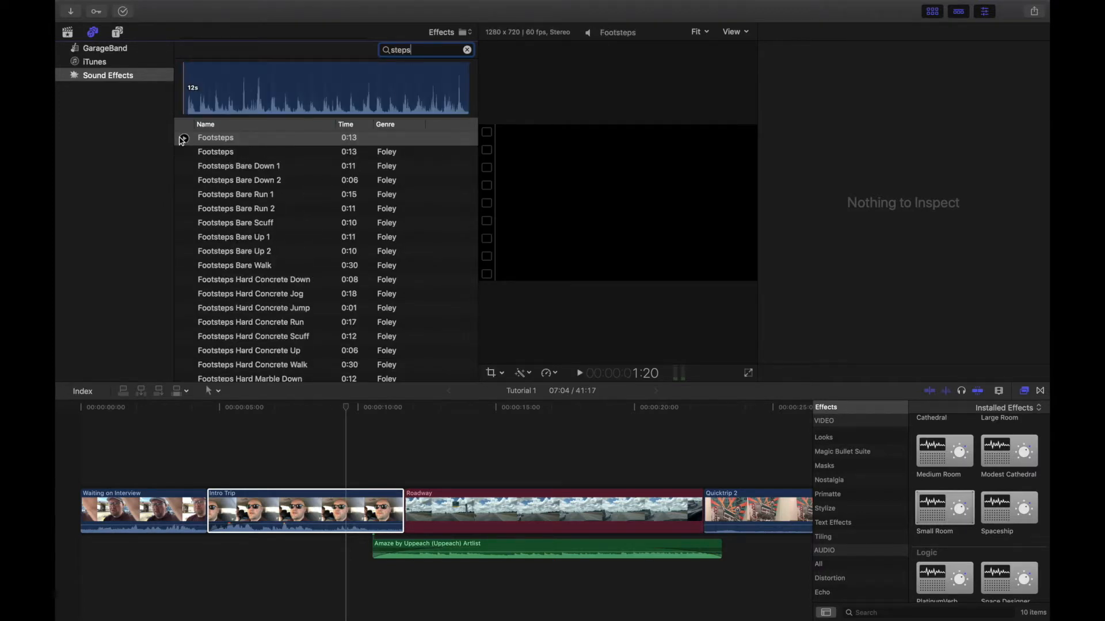
click(184, 139)
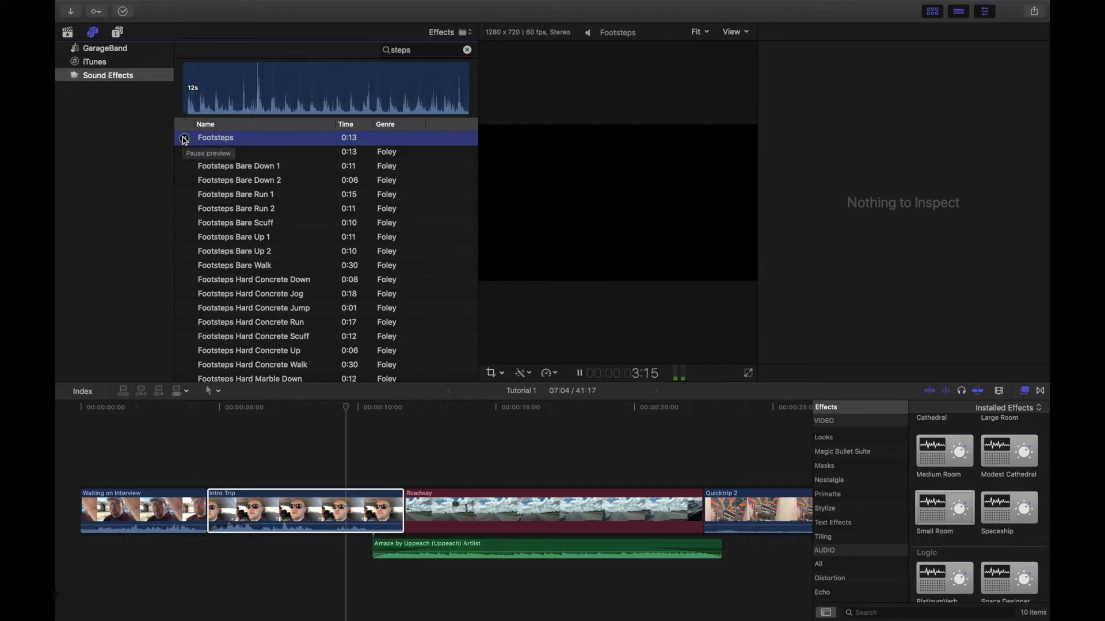
click(185, 138)
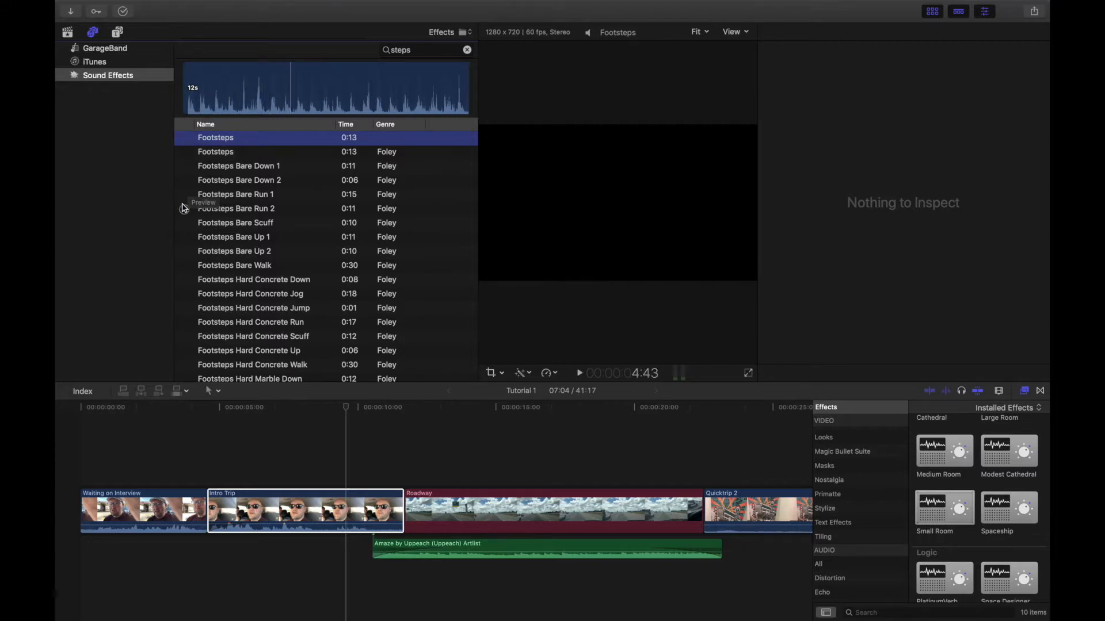
scroll(242, 230, down, 3)
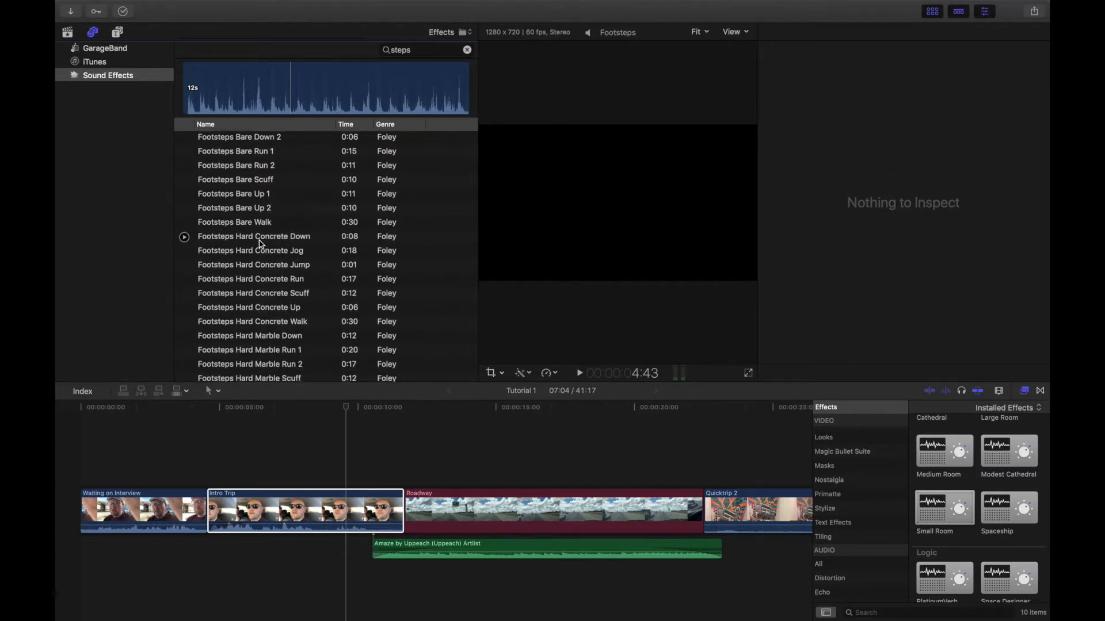
click(184, 237)
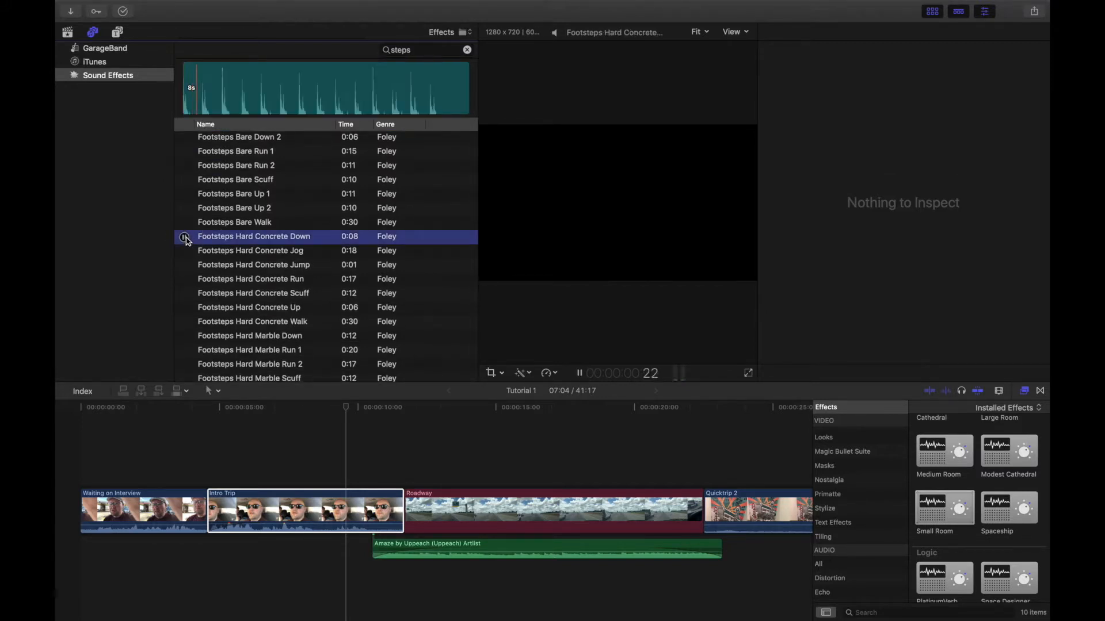
click(184, 252)
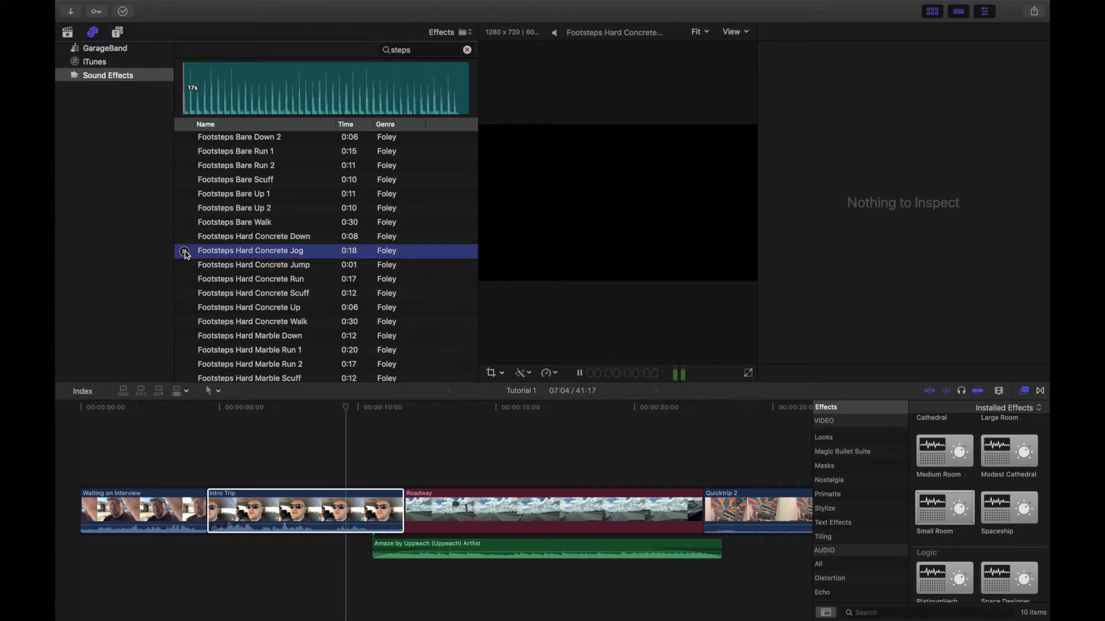
scroll(185, 254, down, 6)
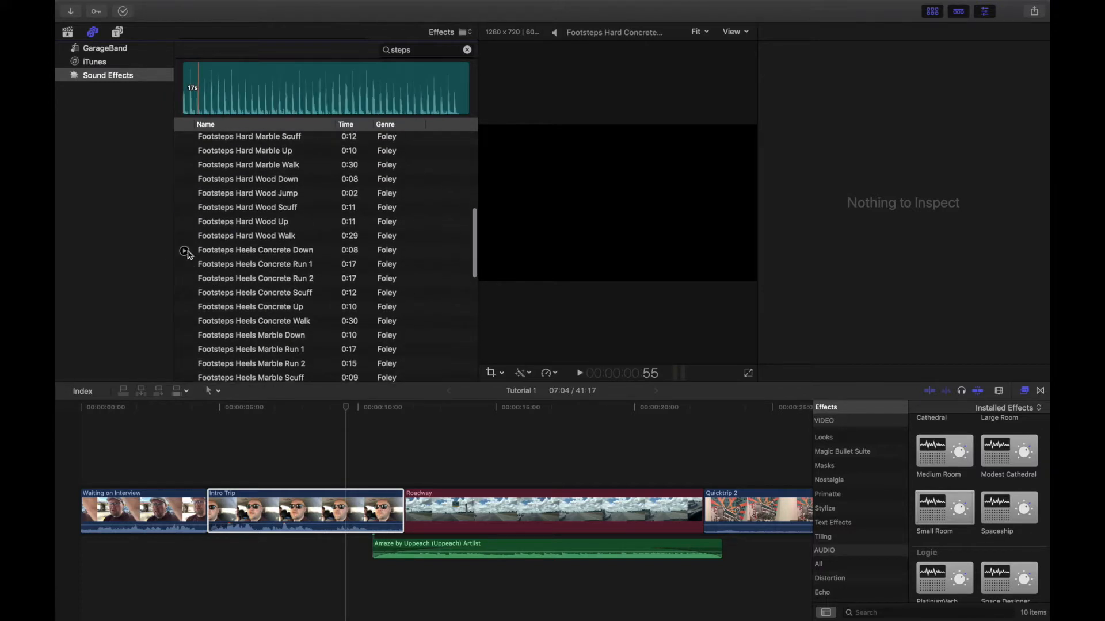
click(184, 251)
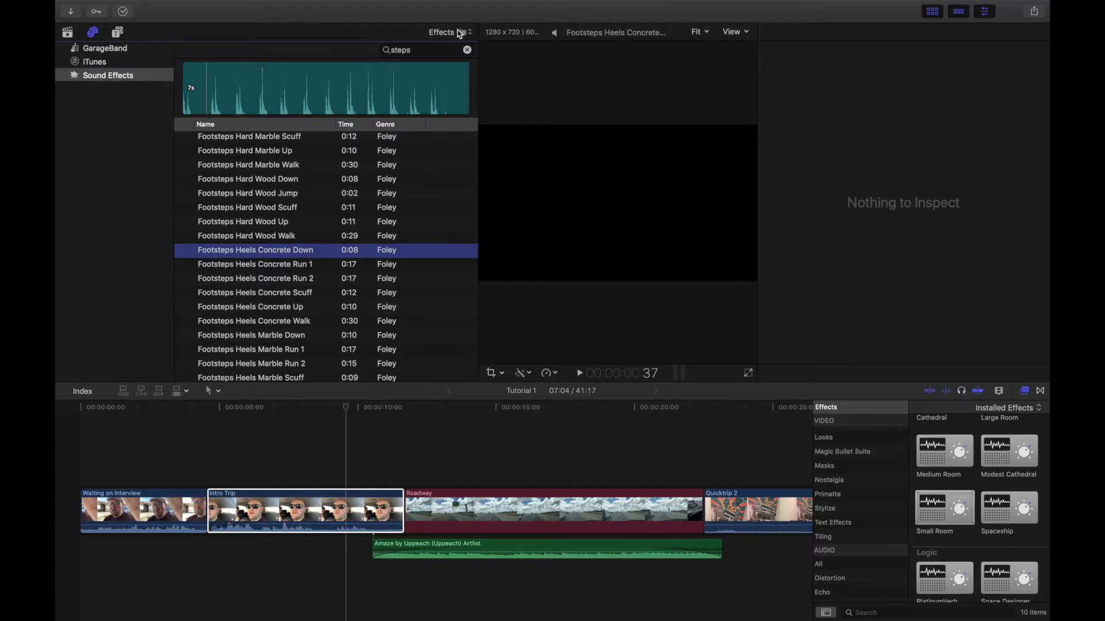
Step: Clear the search, switch to the Booms category, and preview Booming Reverse 01, Slamming Metal Lid and Synth Zap Impact
click(467, 51)
click(469, 33)
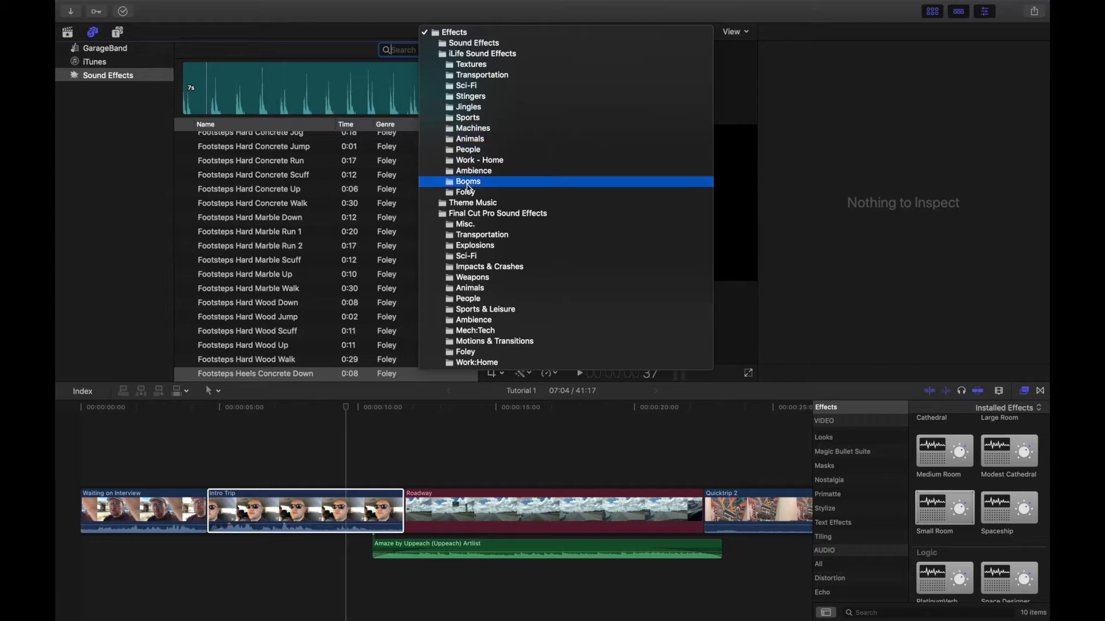
click(467, 183)
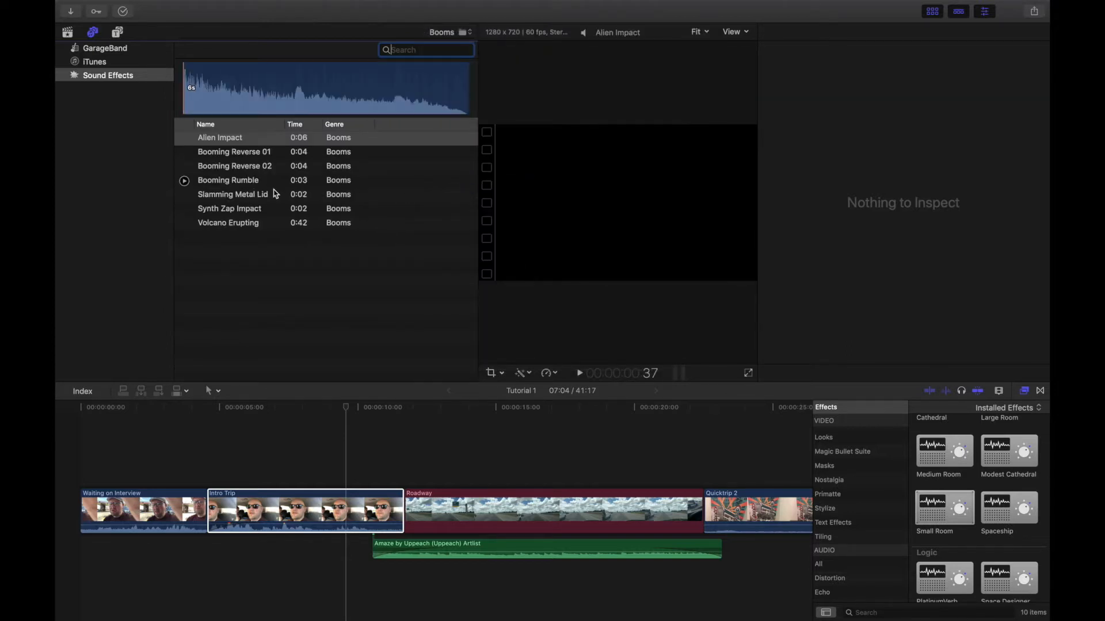
click(184, 152)
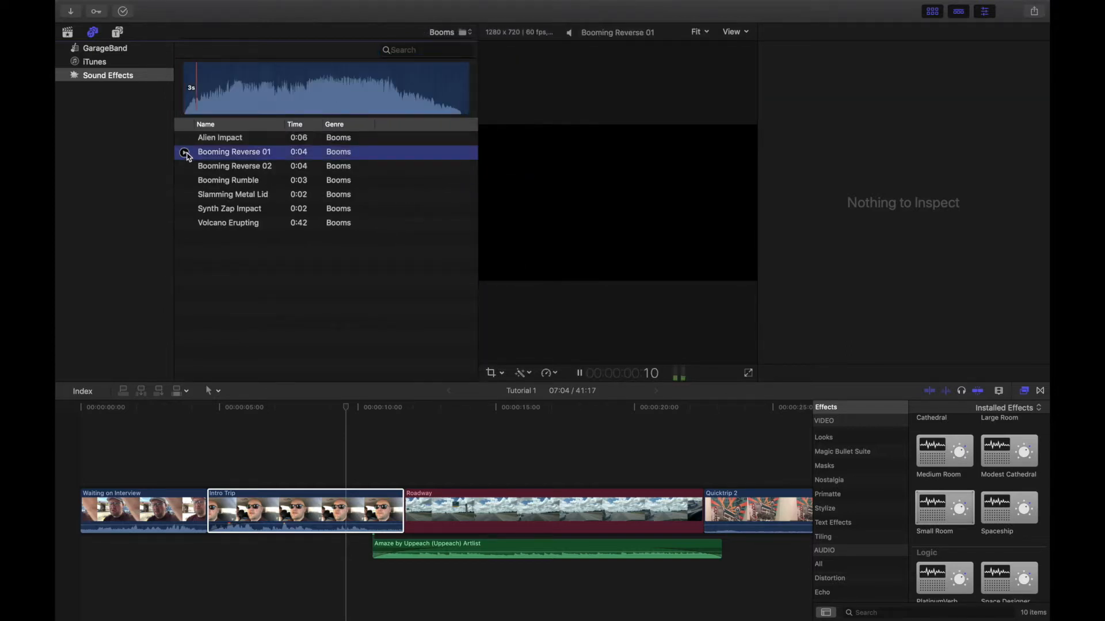
click(184, 152)
click(184, 154)
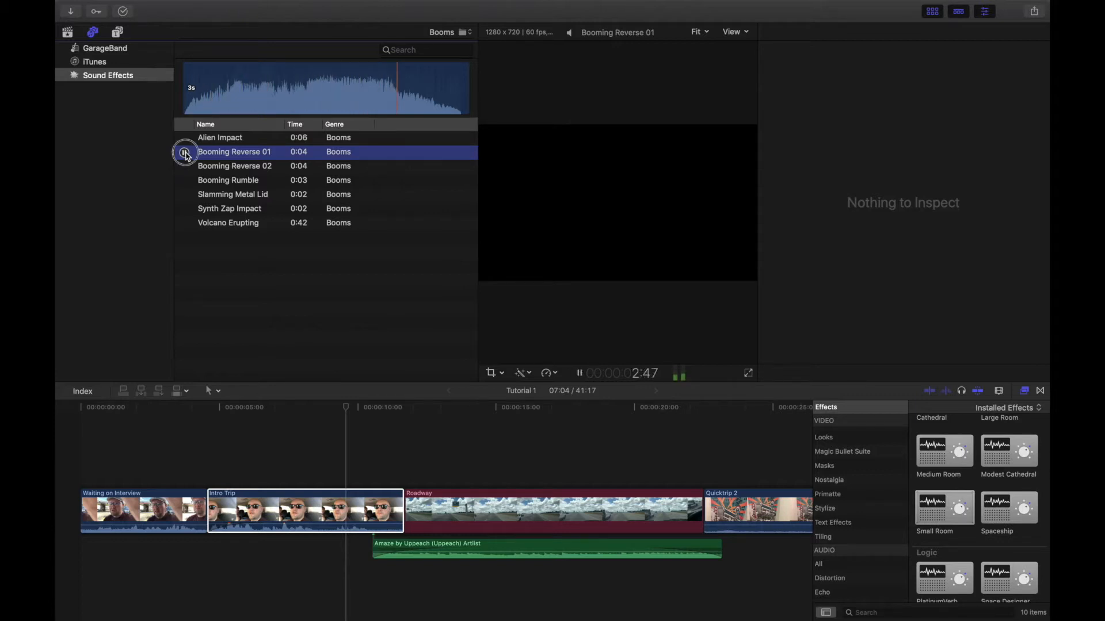
click(189, 197)
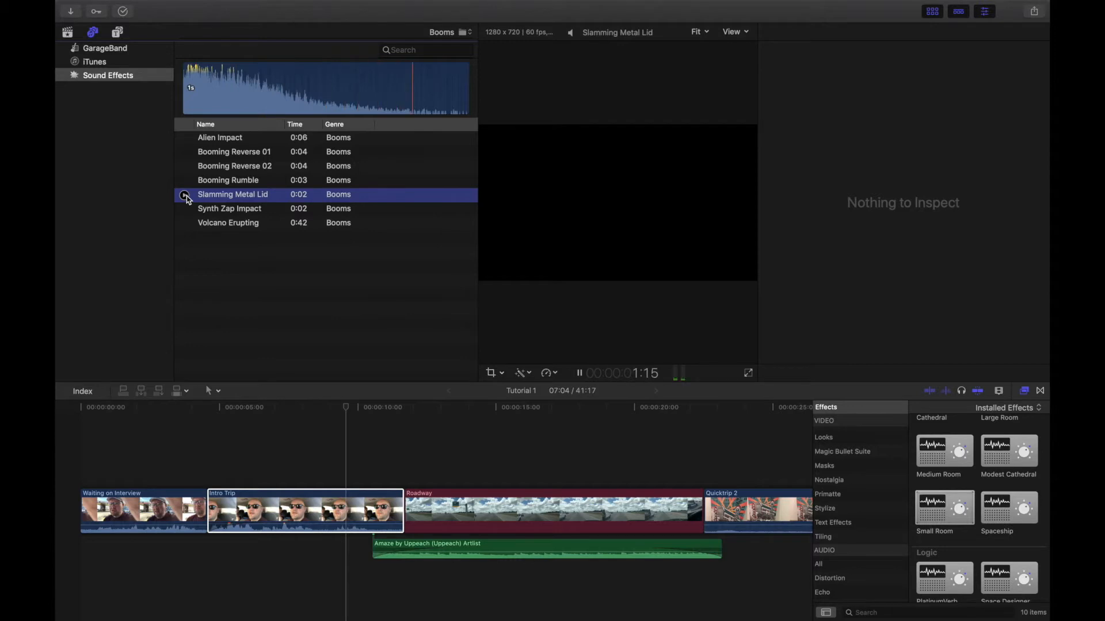
click(184, 209)
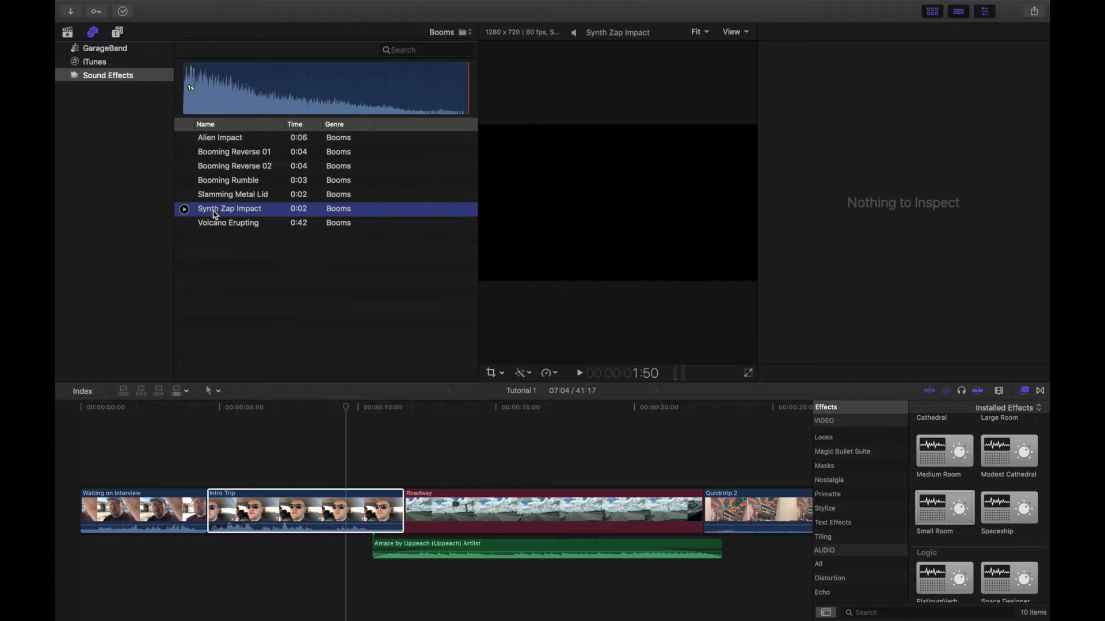
Step: Delete the Amaze music clip connected beneath the Intro Trip and Roadway clips in the timeline
click(541, 547)
key(Delete)
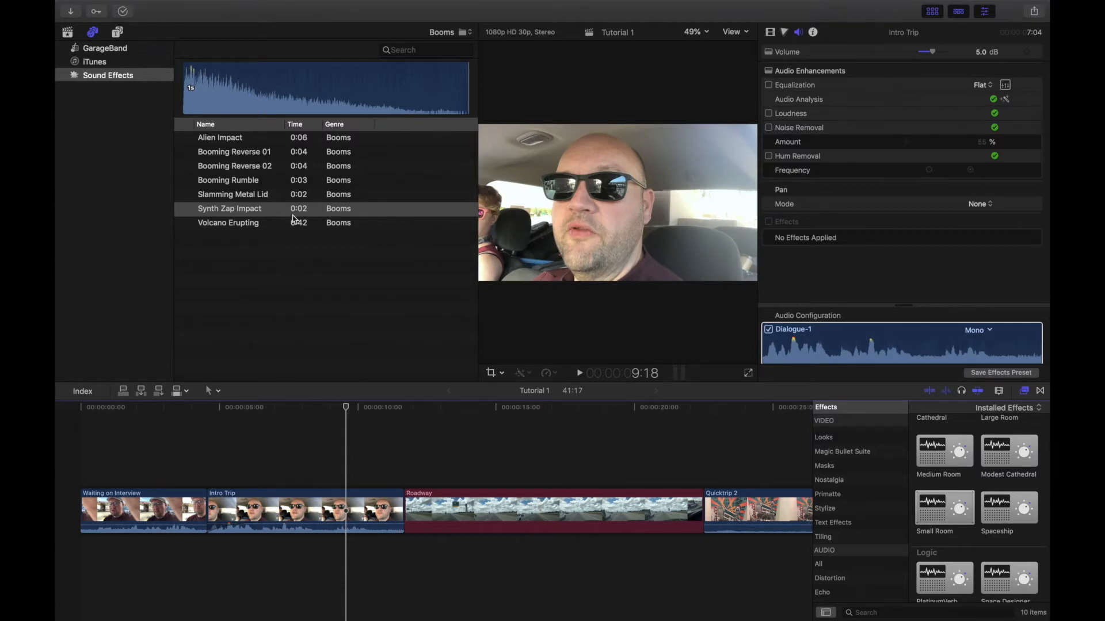
Step: Preview the Volcano Erupting and Alien Impact sound effects in the Booms category
click(184, 223)
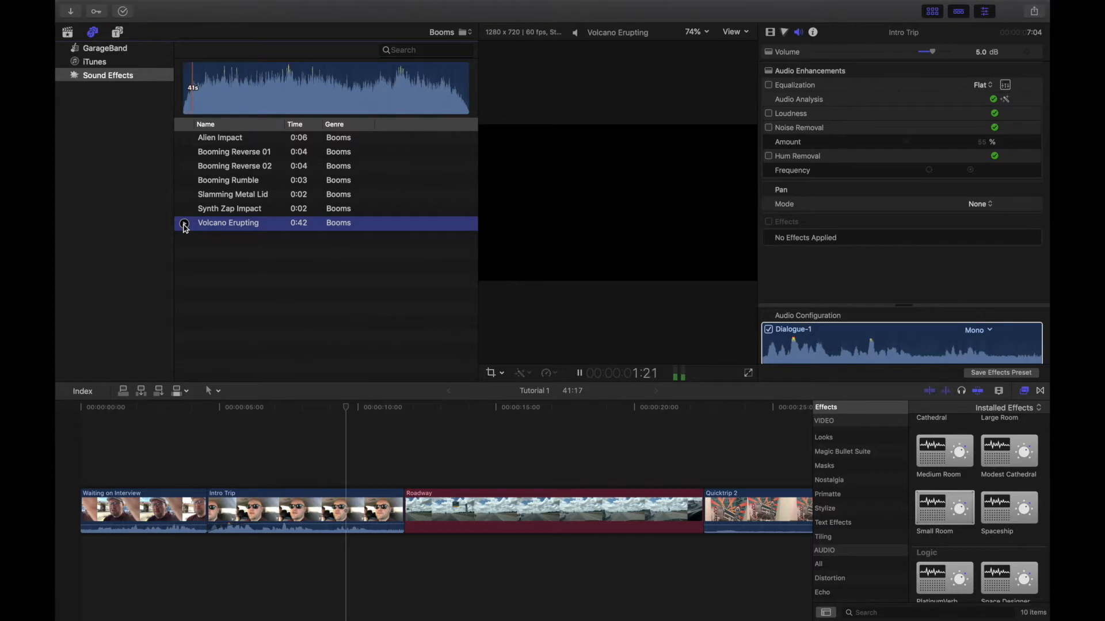
click(184, 223)
click(185, 140)
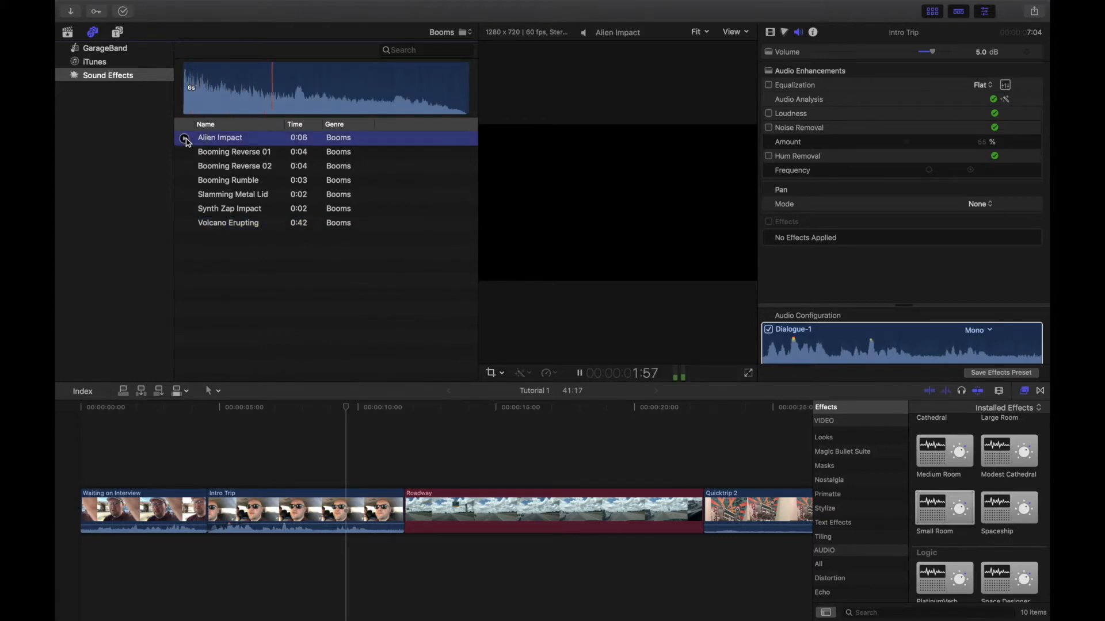
click(184, 139)
Step: Switch the sound effects list to the Foley category under iLife Sound Effects
click(468, 32)
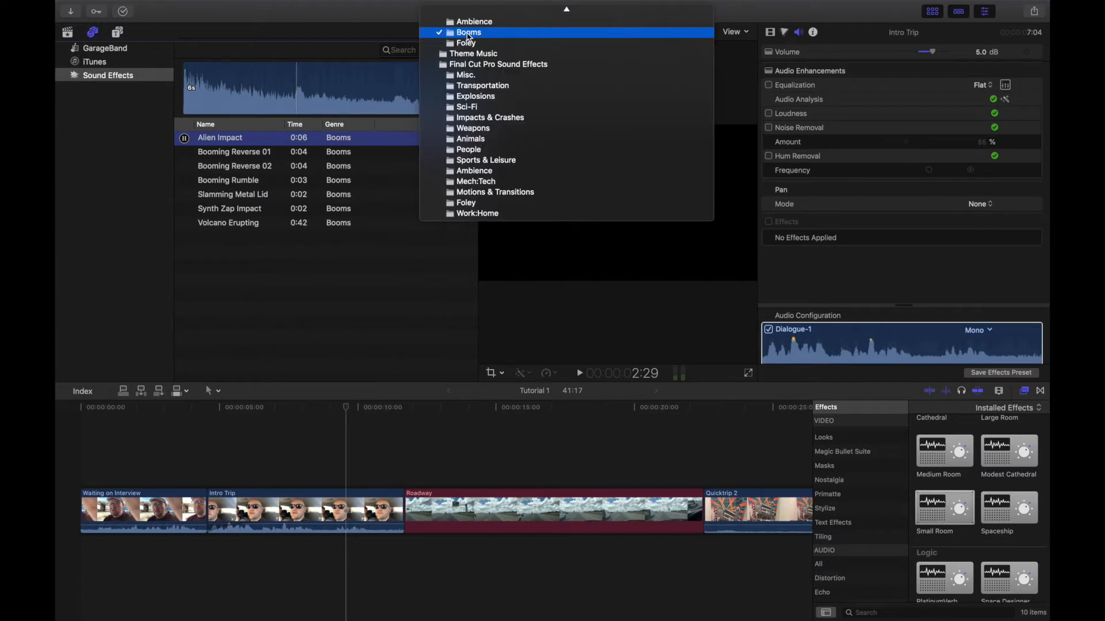
scroll(475, 44, up, 5)
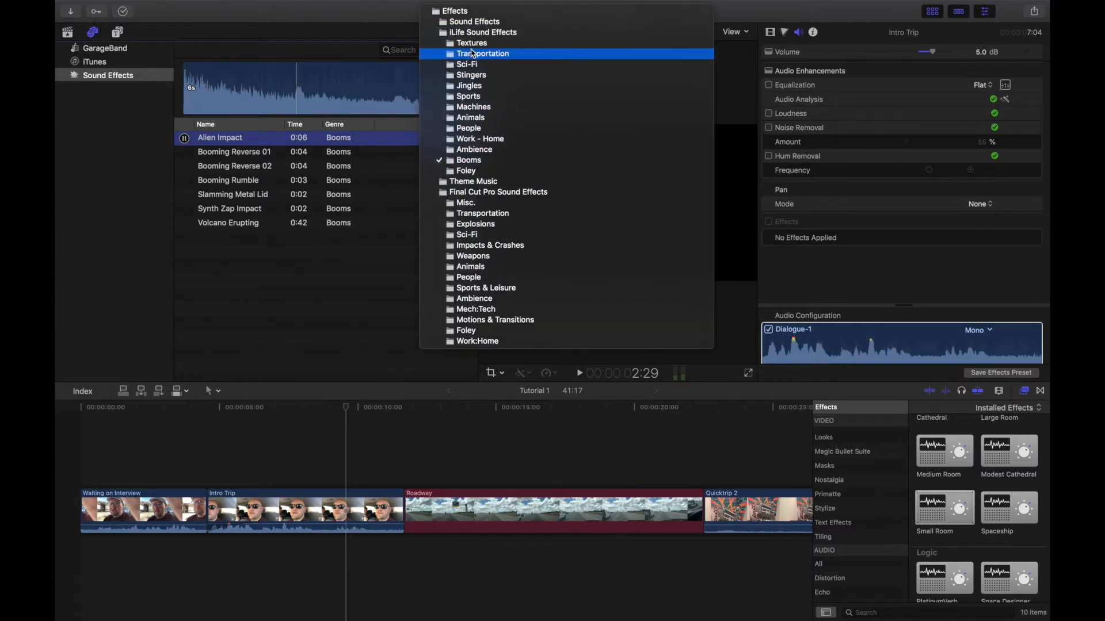
click(485, 171)
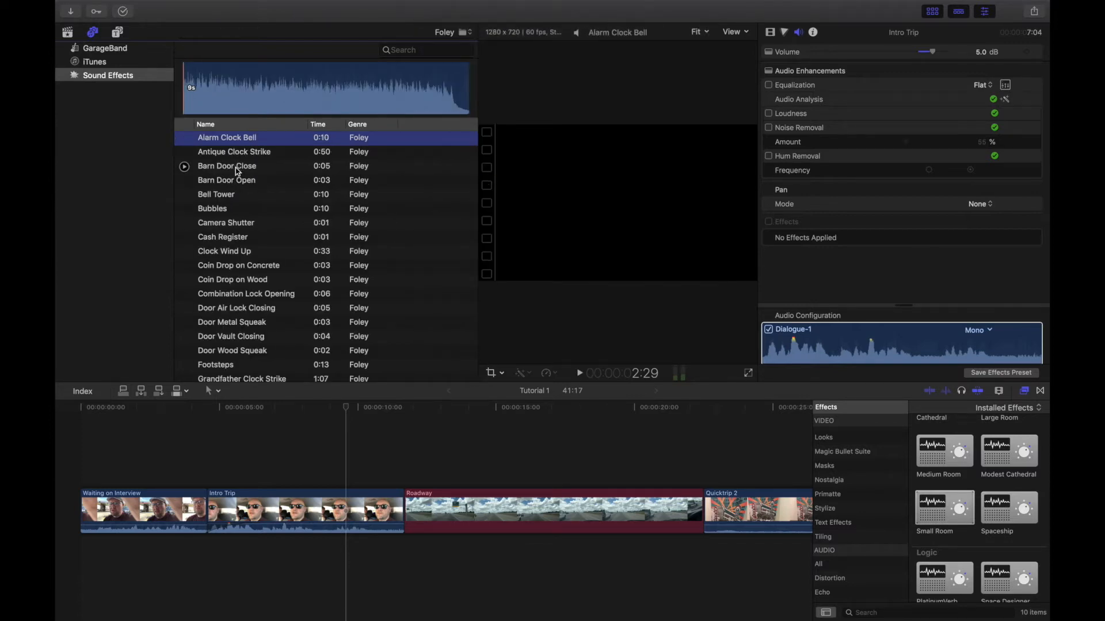
Step: Preview the Bubbles sound effect and mark a range from its start to just before its end
click(184, 209)
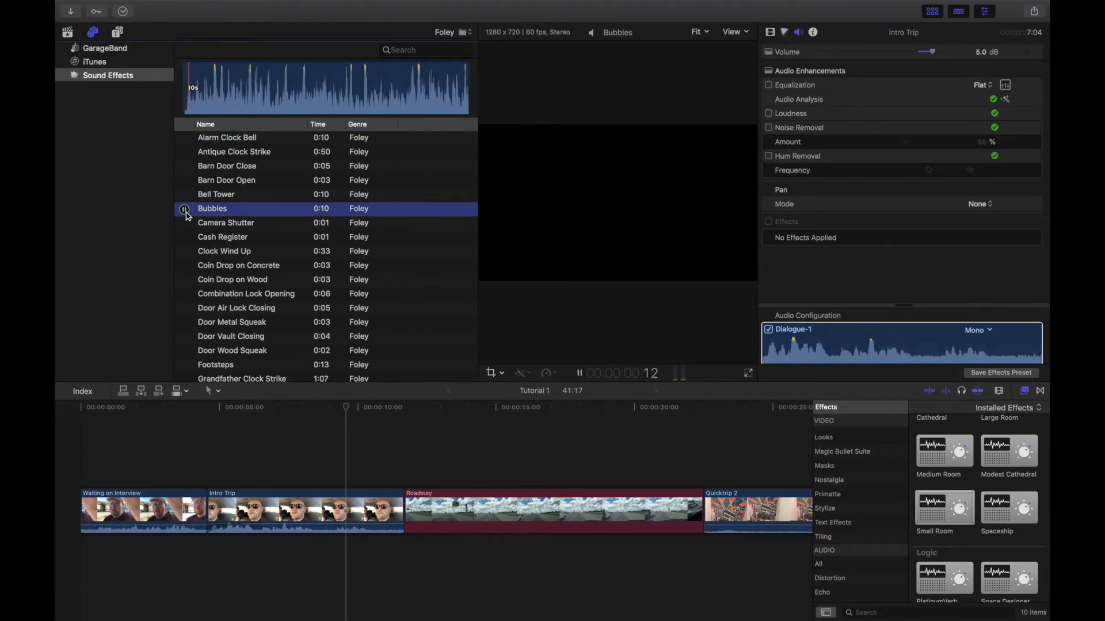
click(184, 210)
key(i)
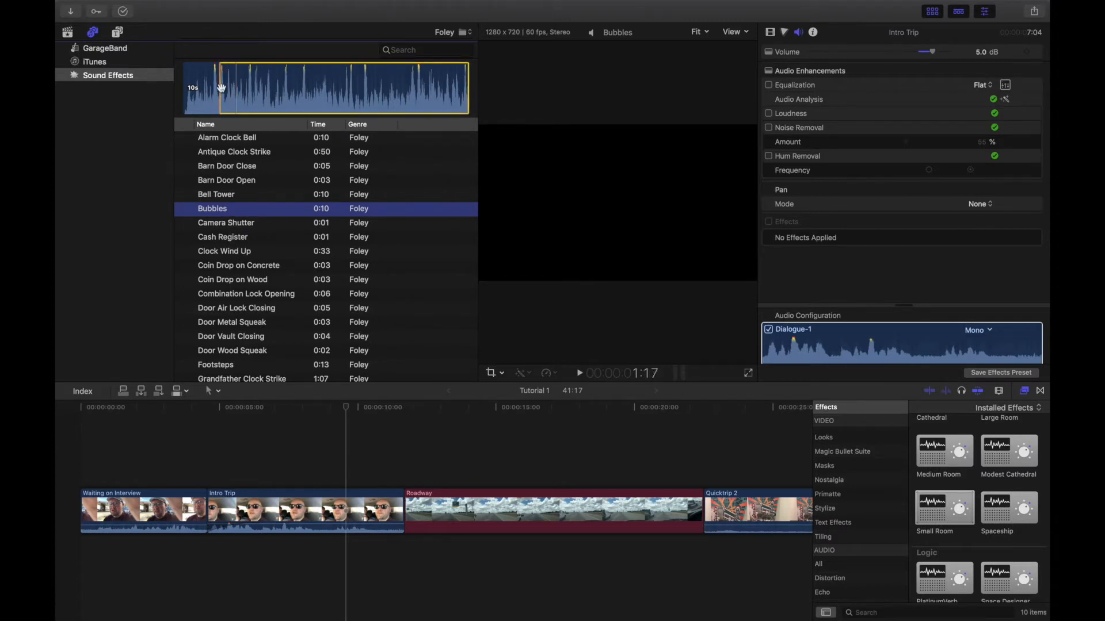
key(o)
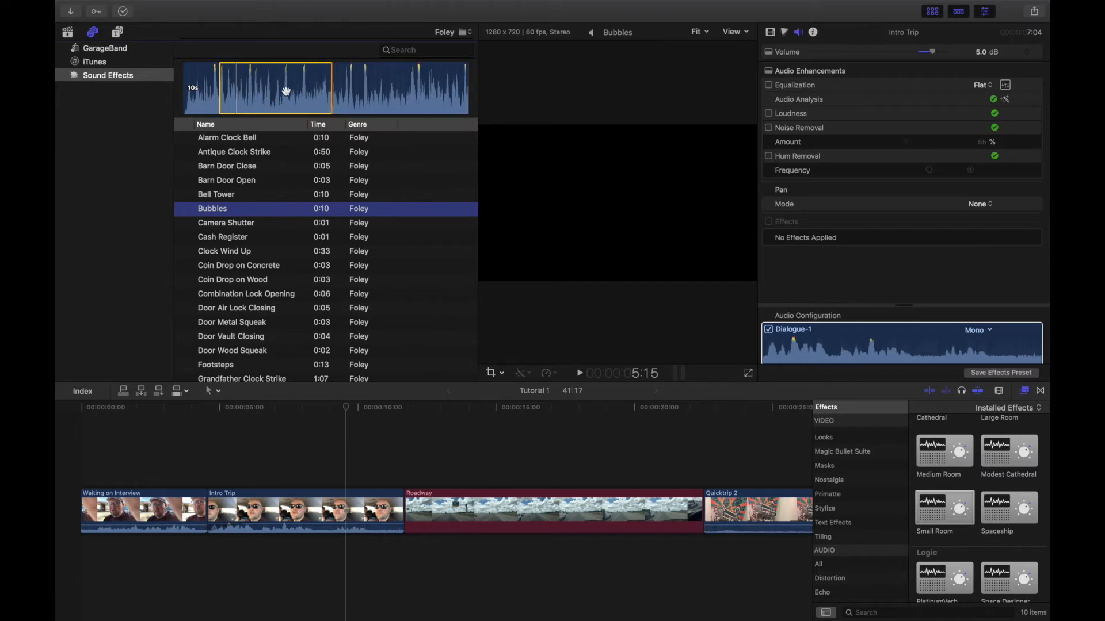
drag(220, 86, 184, 86)
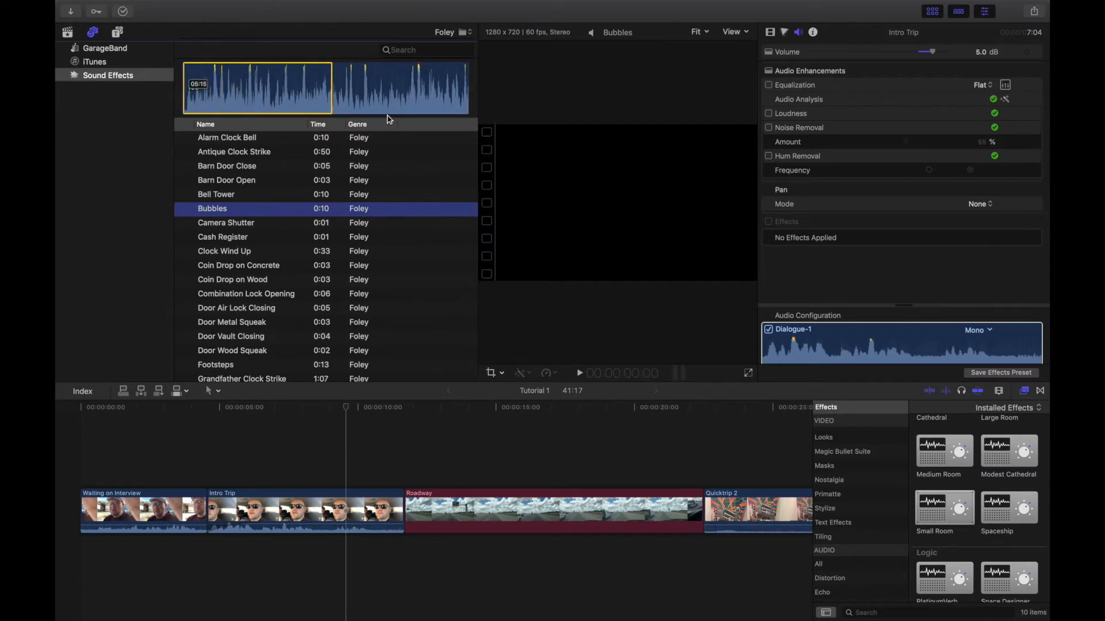
drag(332, 87, 461, 87)
Step: Connect the selected Bubbles range beneath the start of the Roadway clip and play that section of the timeline
drag(320, 208, 393, 552)
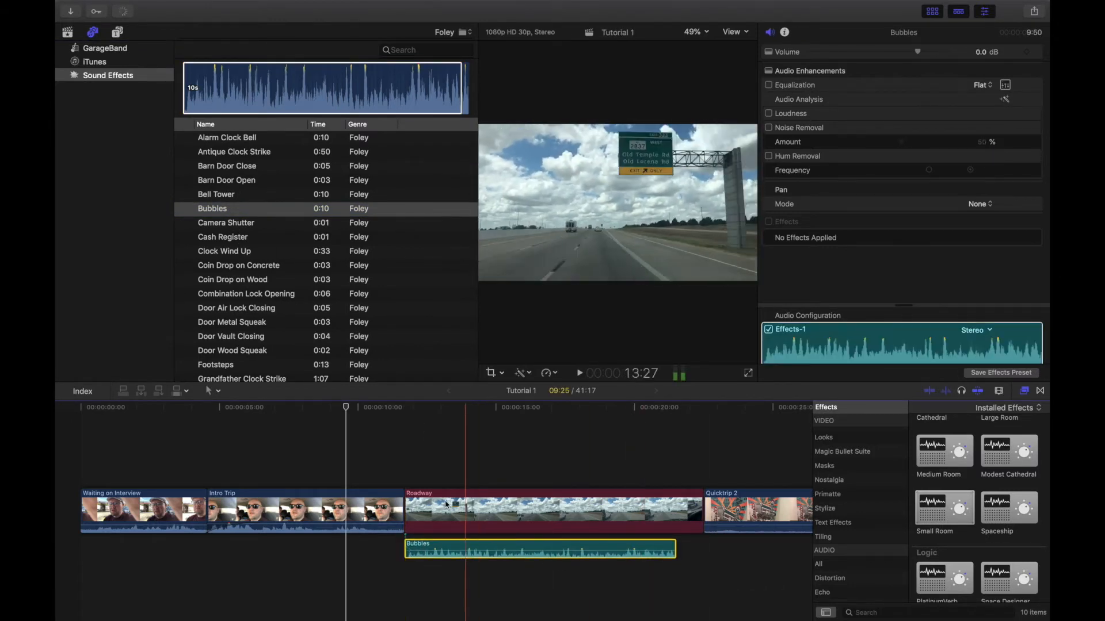
key(space)
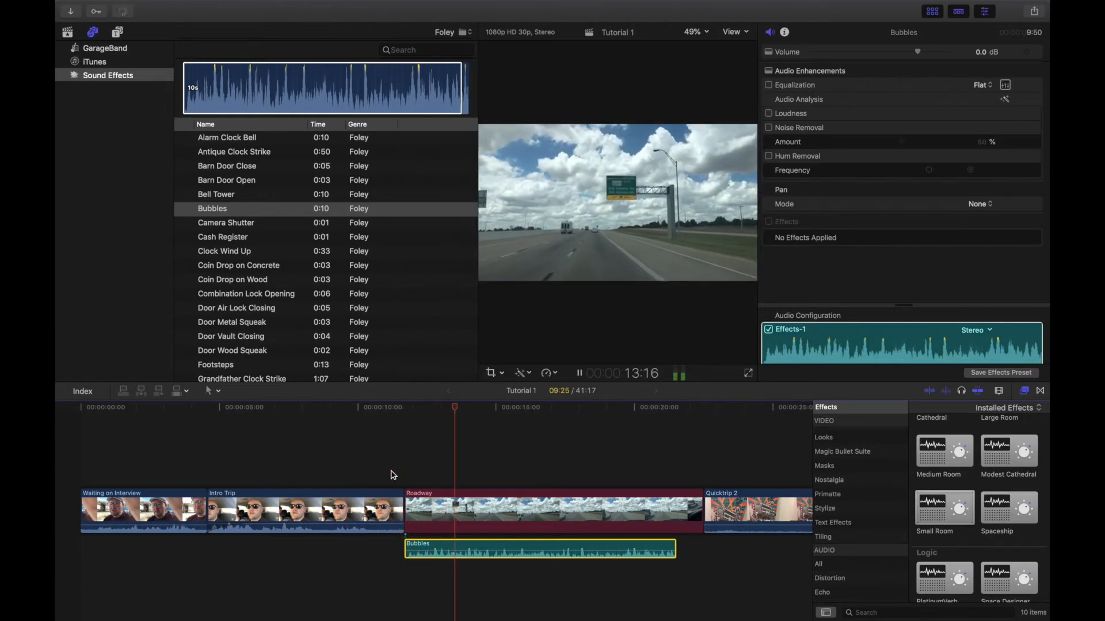
key(space)
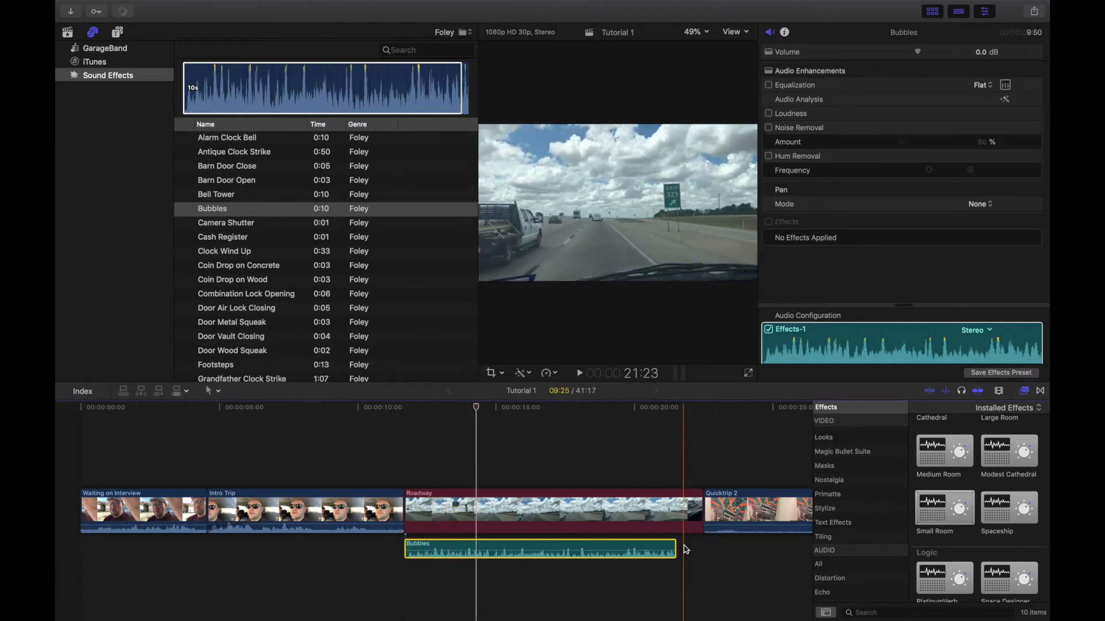
Step: Shorten the end of the Bubbles clip to a duration of 7:08, and delete the clip from the timeline
drag(676, 548, 601, 549)
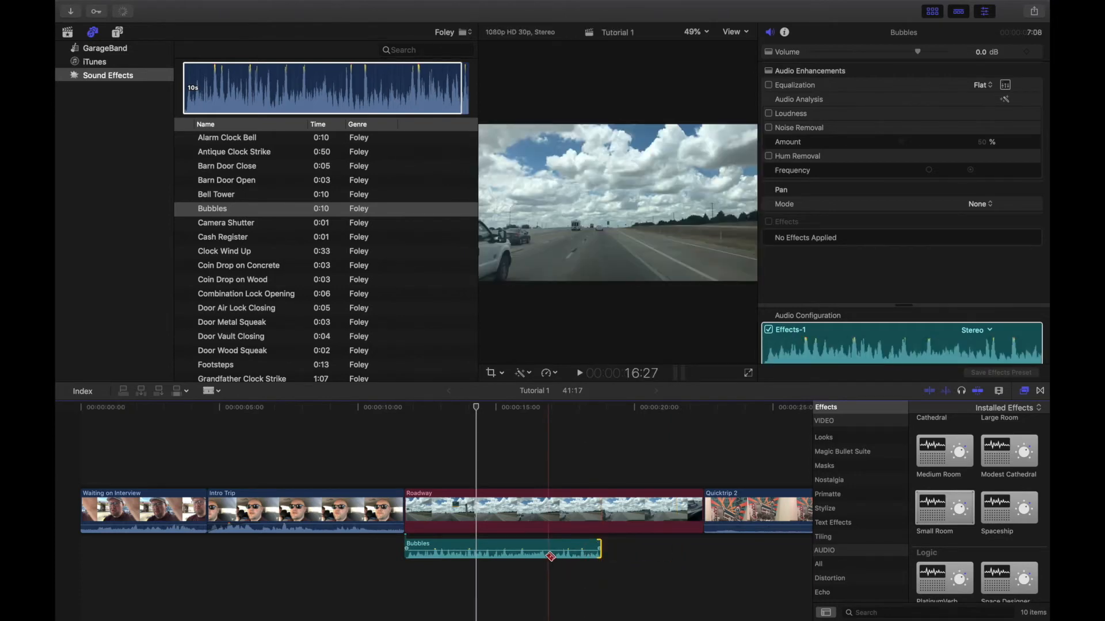
key(Delete)
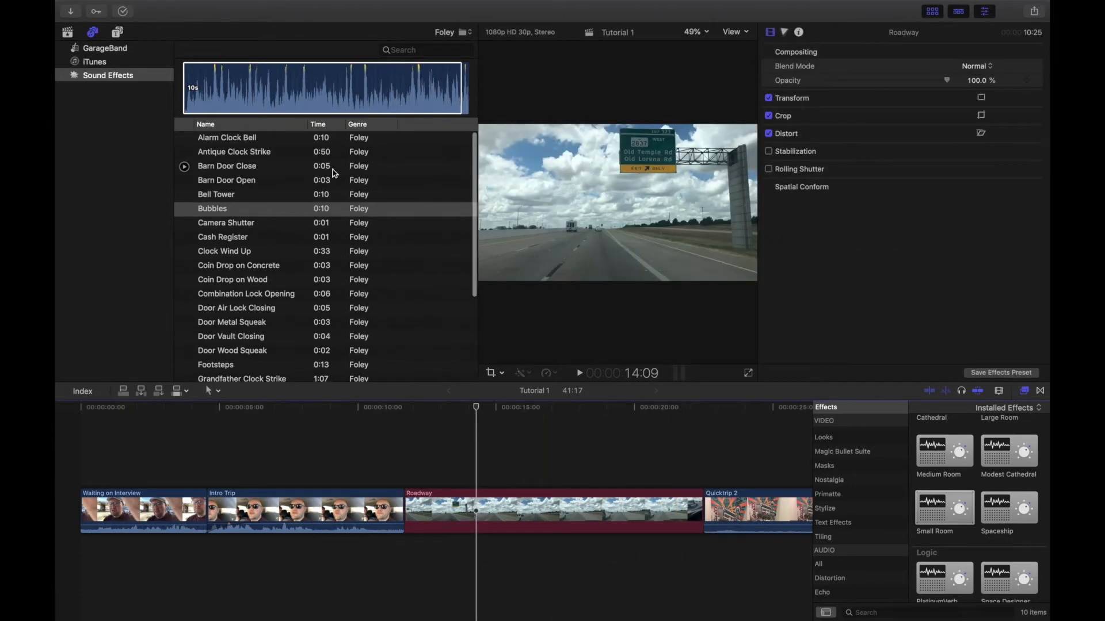
Step: Switch the sound effects list to the Jingles category under iLife Sound Effects and preview Barbeque Blues Short and Barbeque Blues Medium
click(467, 33)
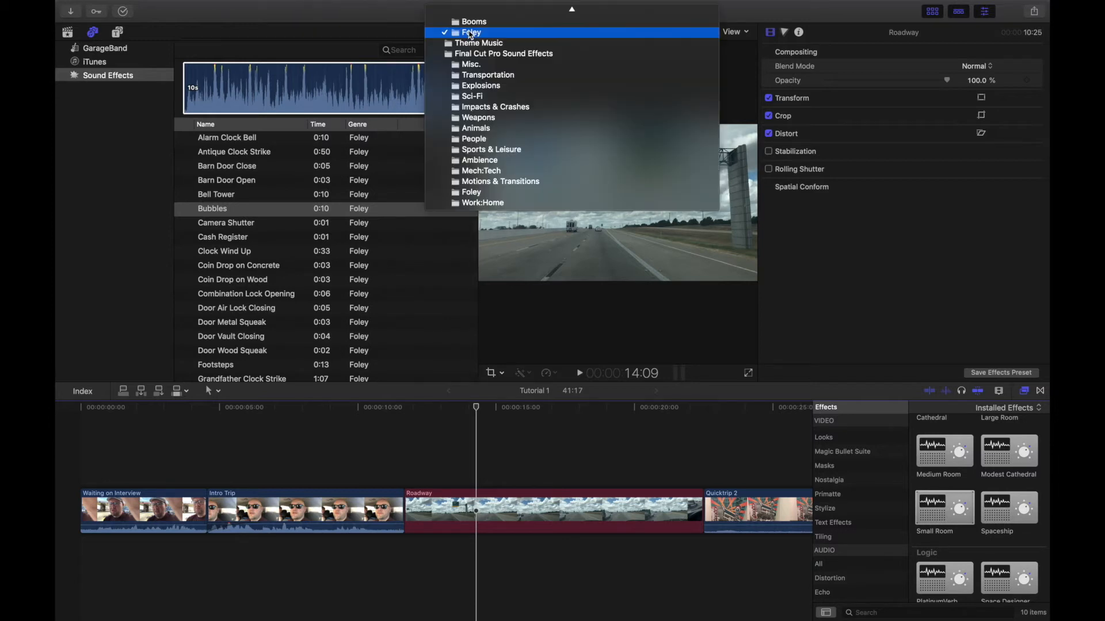
scroll(471, 35, up, 5)
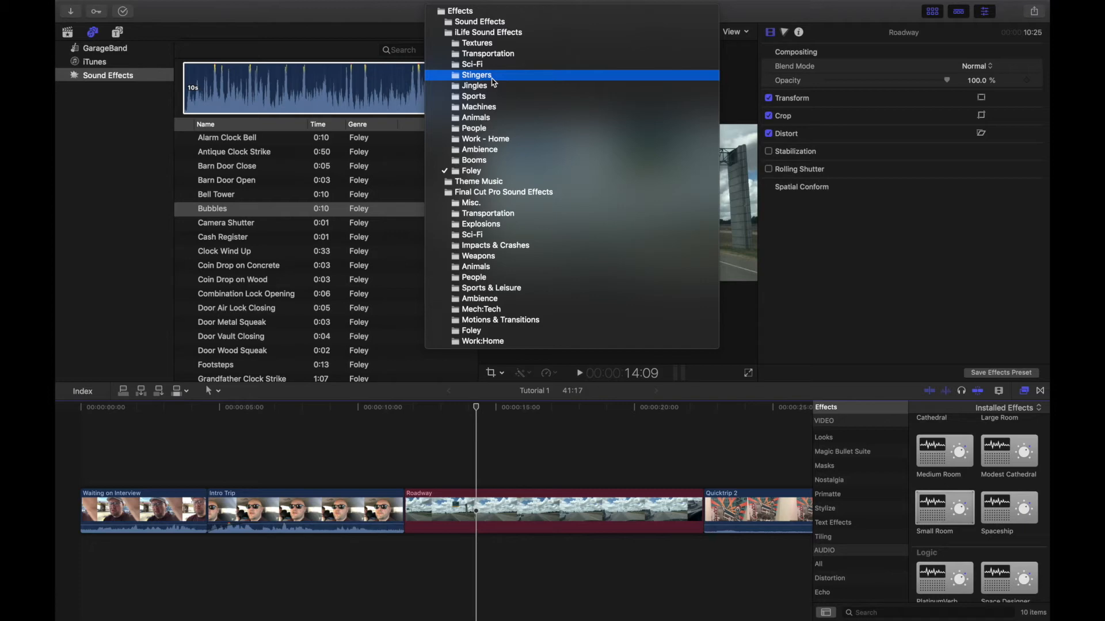
click(492, 86)
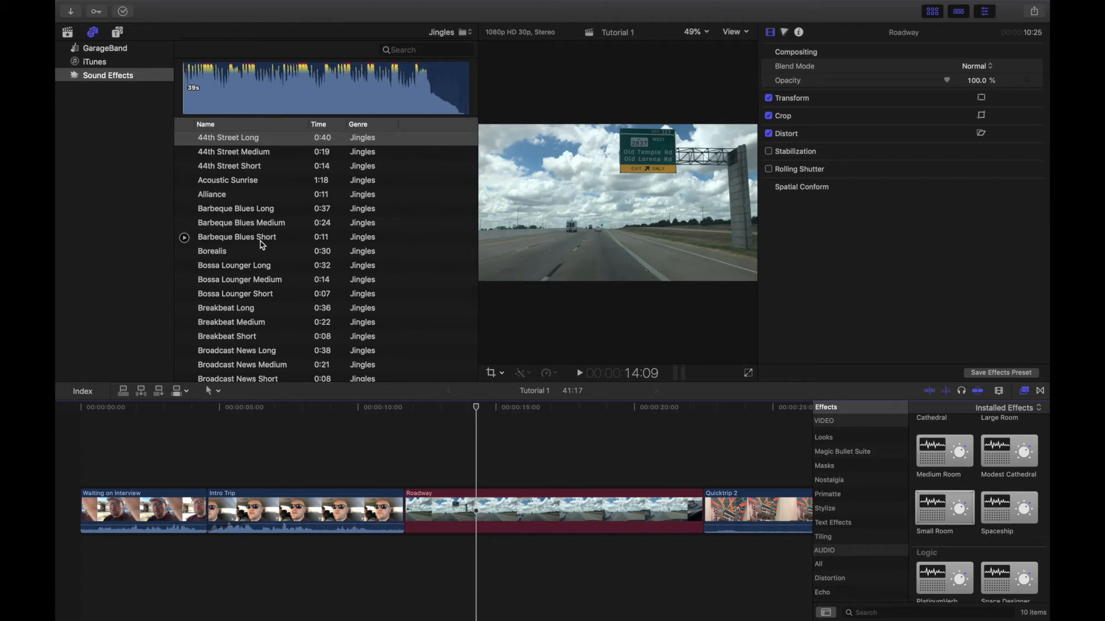
click(184, 238)
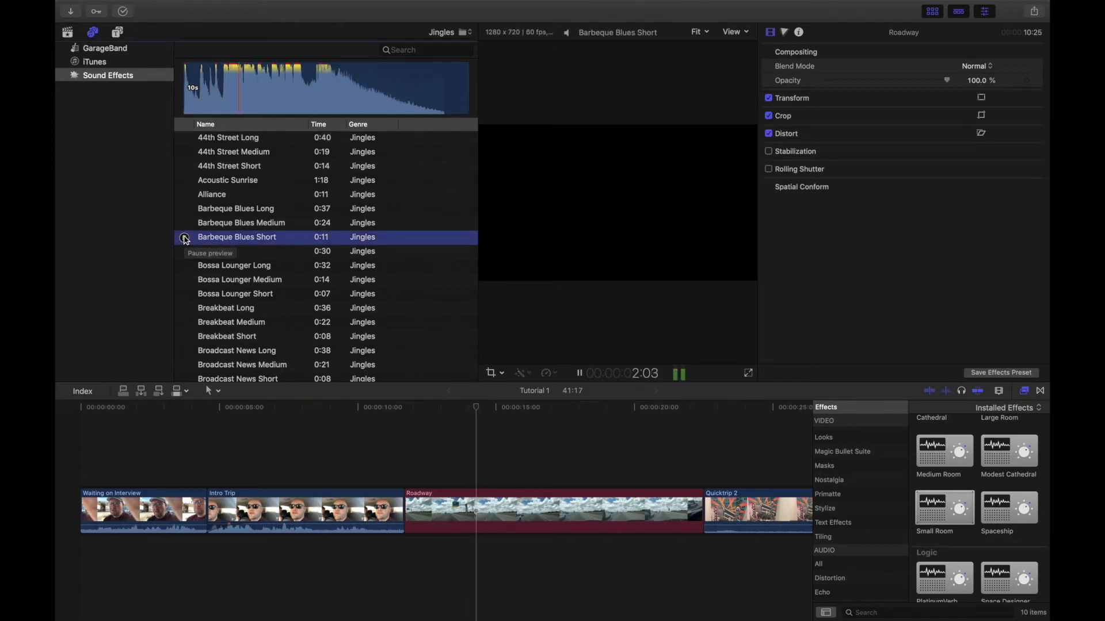
click(184, 238)
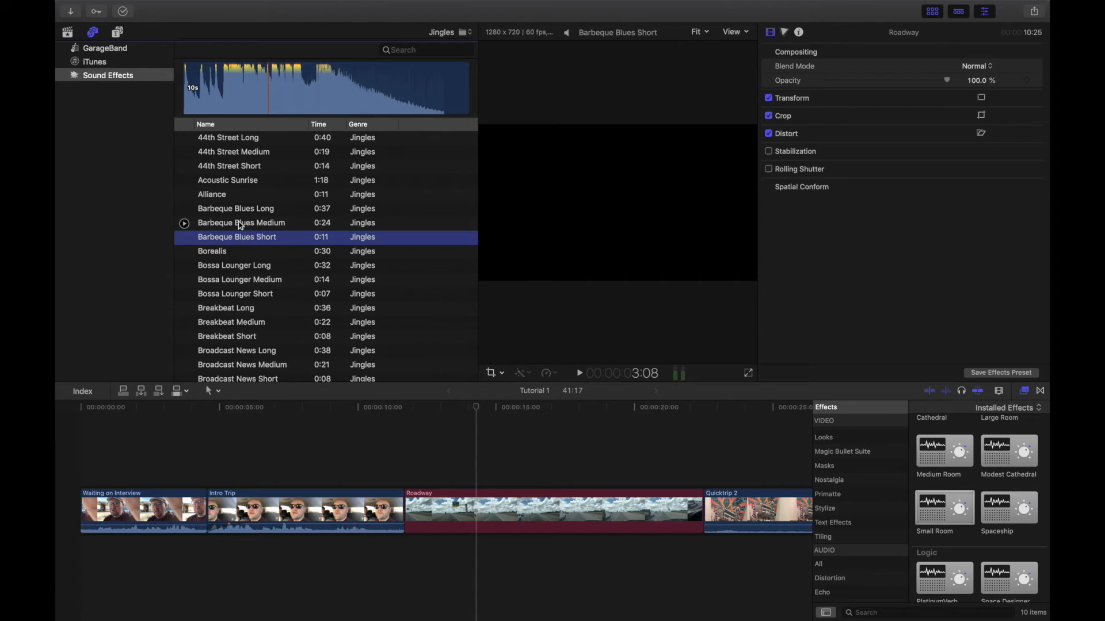
click(184, 223)
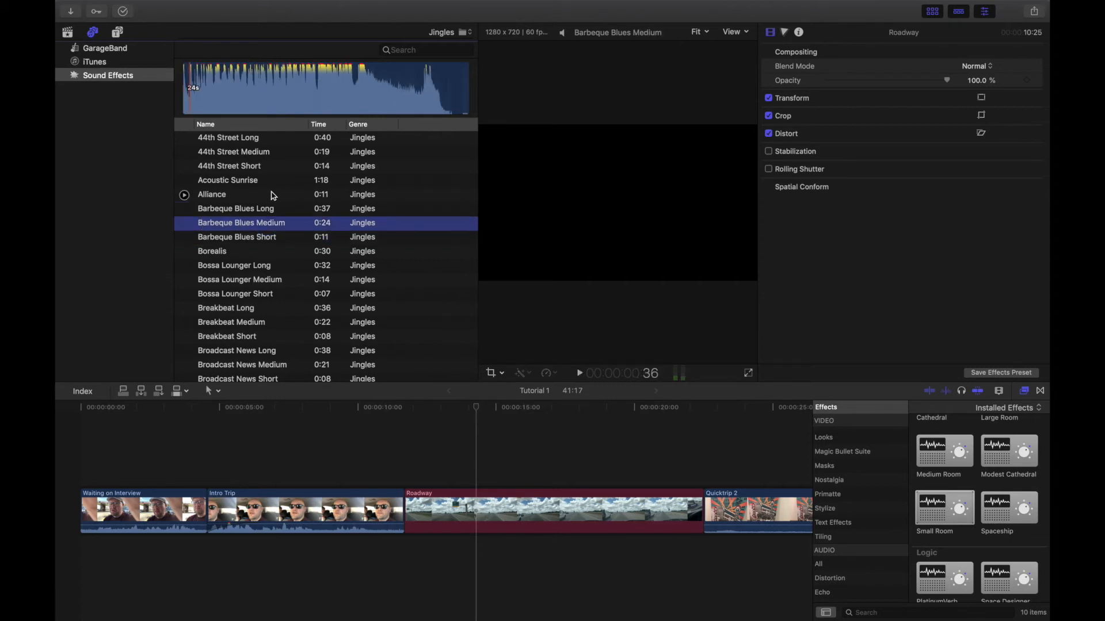
Step: Connect the Barbeque Blues Medium jingle beneath the start of the Roadway clip and play it back
drag(242, 224, 405, 550)
key(space)
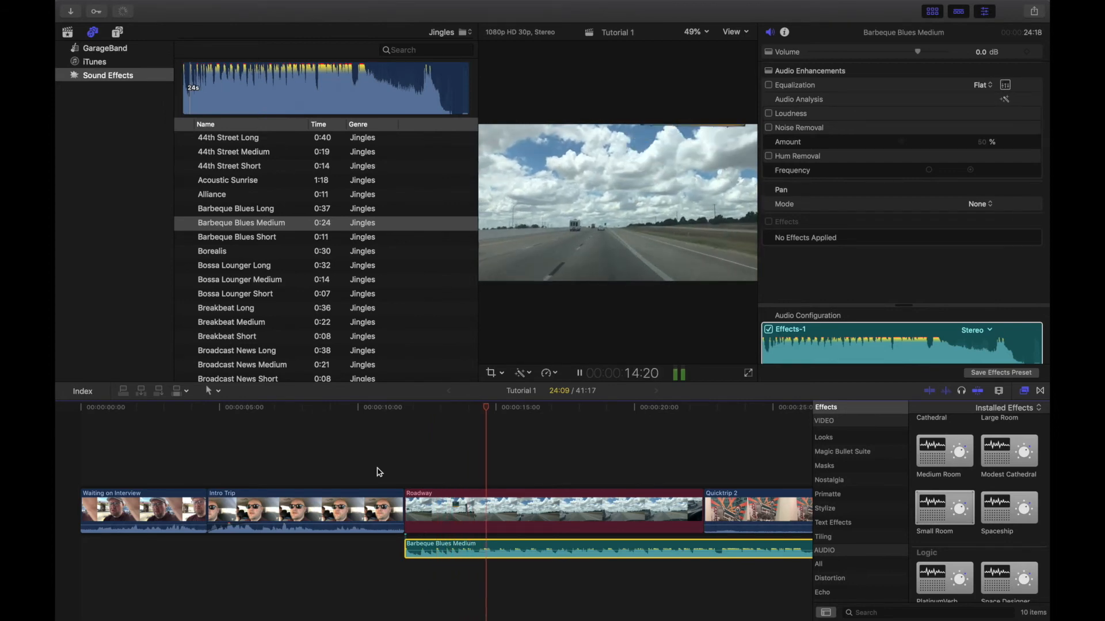
key(space)
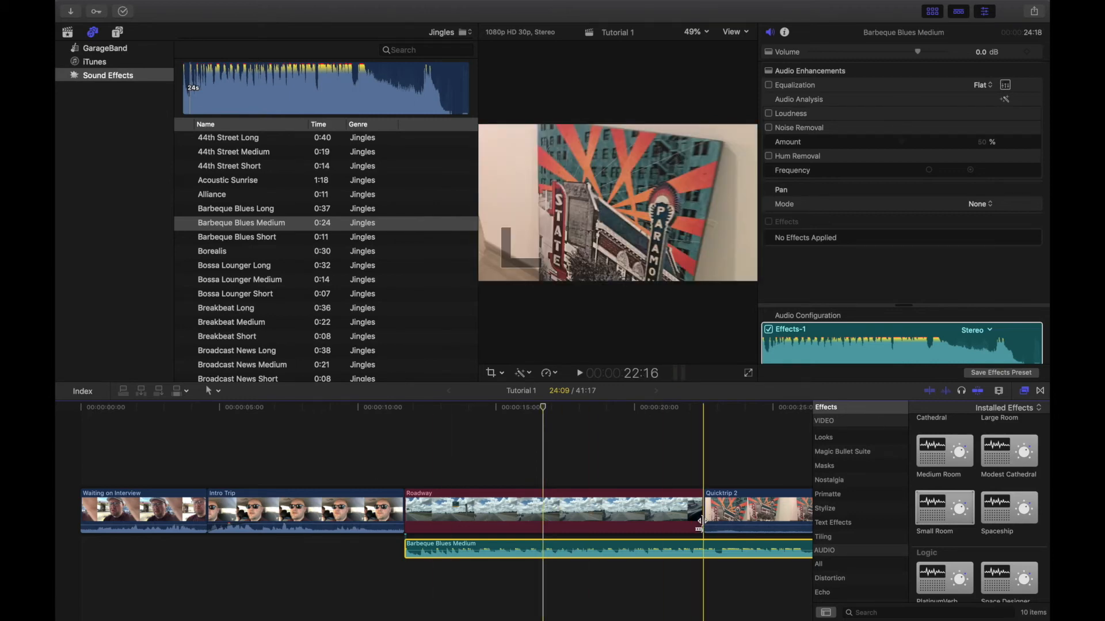
Step: Split the Barbeque Blues Medium clip at the end of the Roadway clip and delete the part beneath Quicktrip 2
key(super+b)
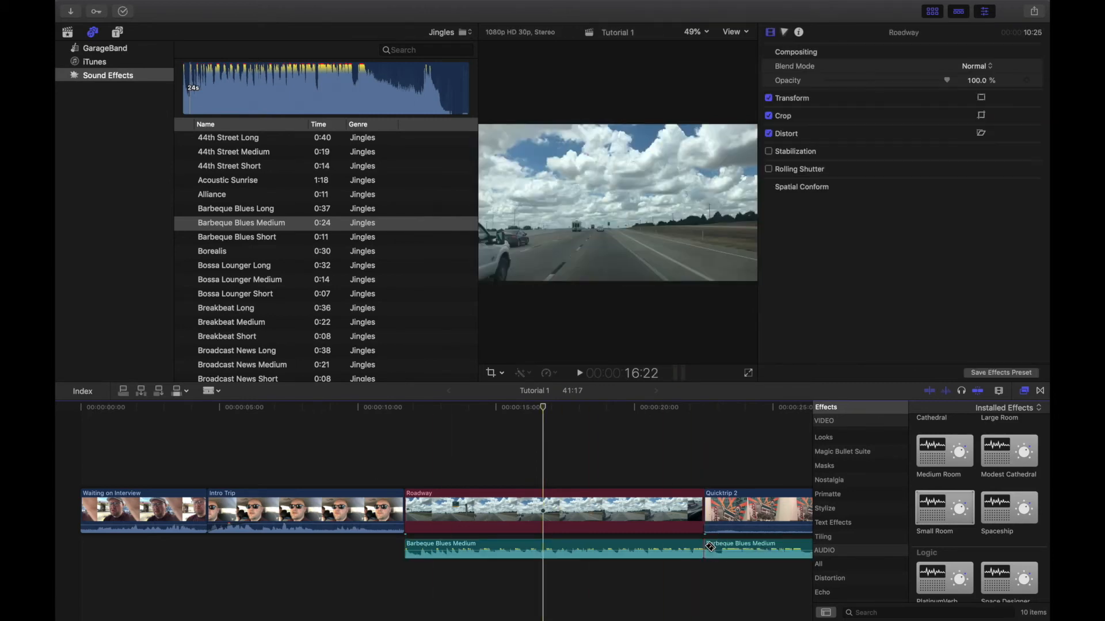
click(732, 547)
key(Delete)
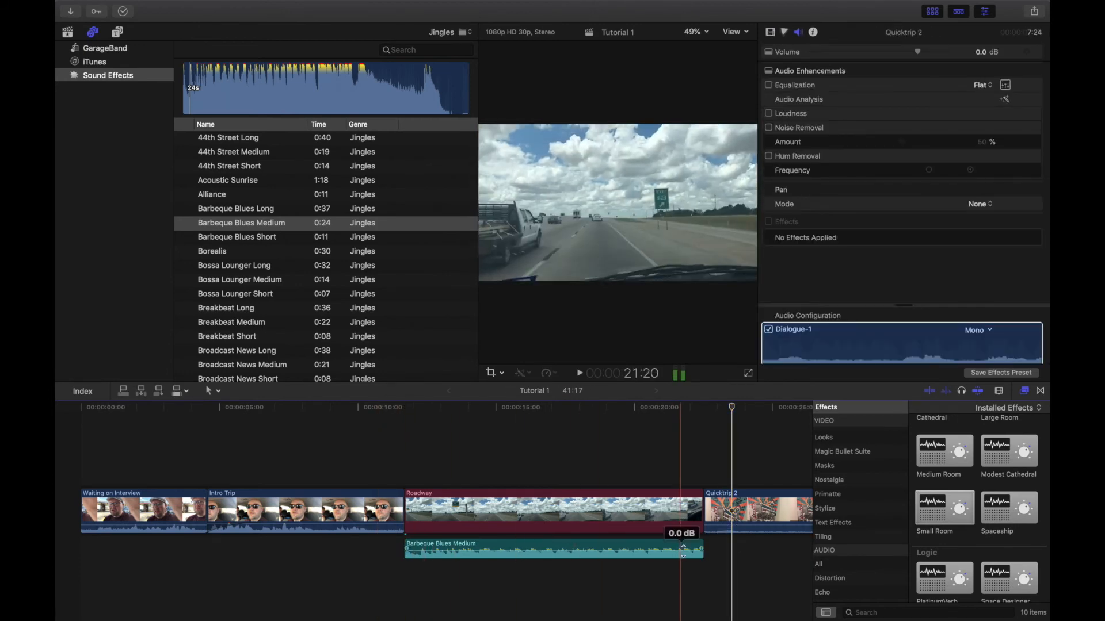
Step: Add a fade-out to the end of the Barbeque Blues Medium clip and play the timeline briefly
drag(702, 550, 663, 550)
key(space)
key(space)
Step: Browse the Jingles category and preview Investigation Short
scroll(361, 266, down, 20)
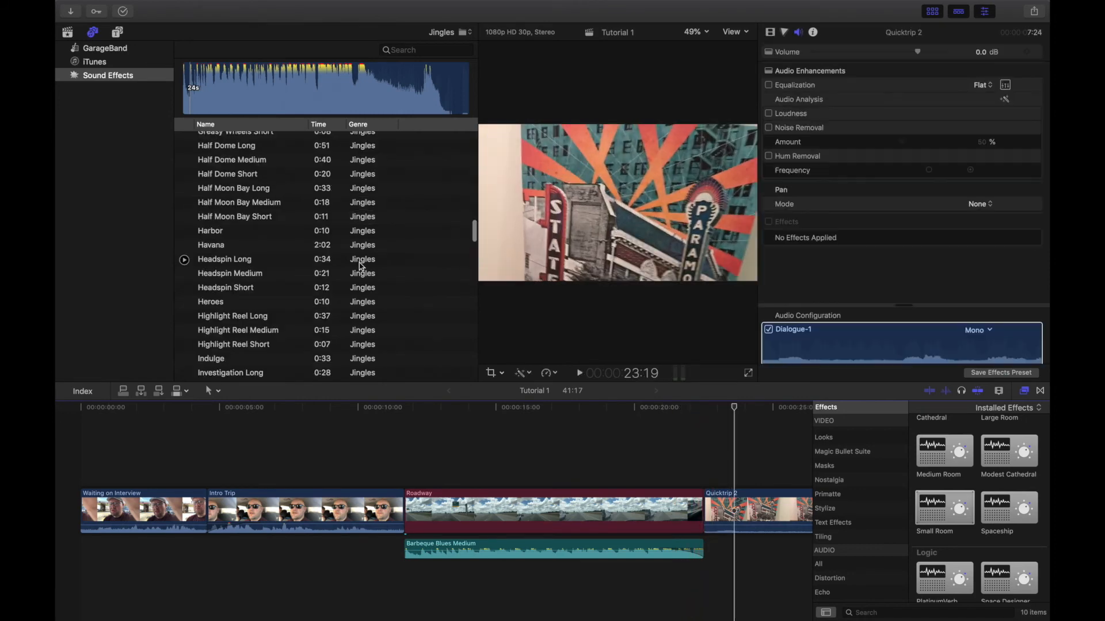
scroll(361, 266, down, 5)
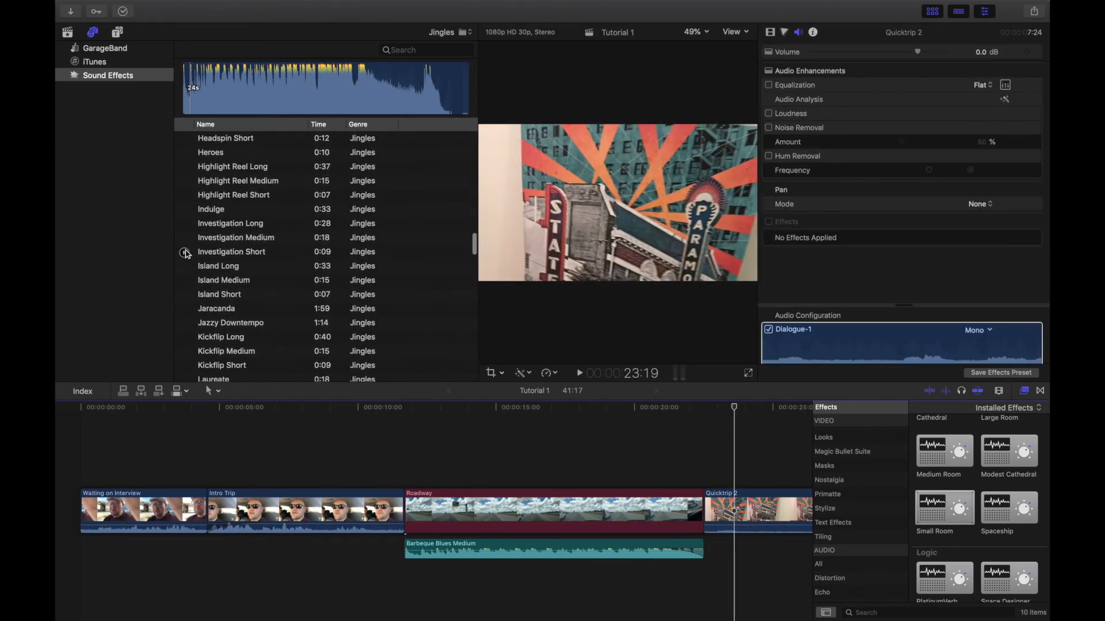
click(185, 253)
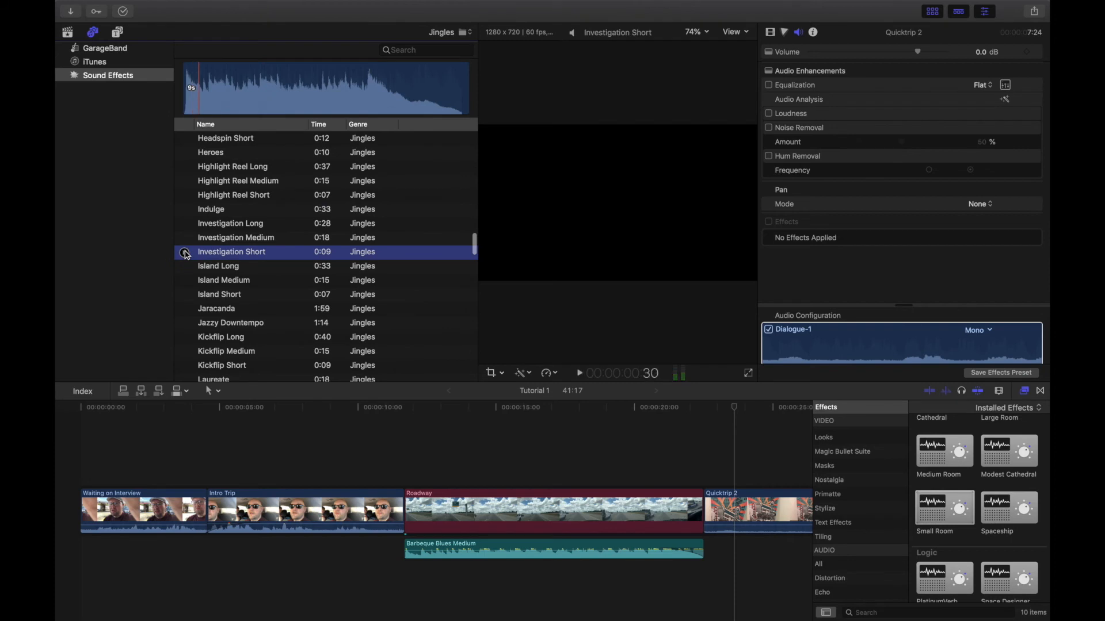
scroll(311, 233, up, 8)
scroll(318, 231, up, 3)
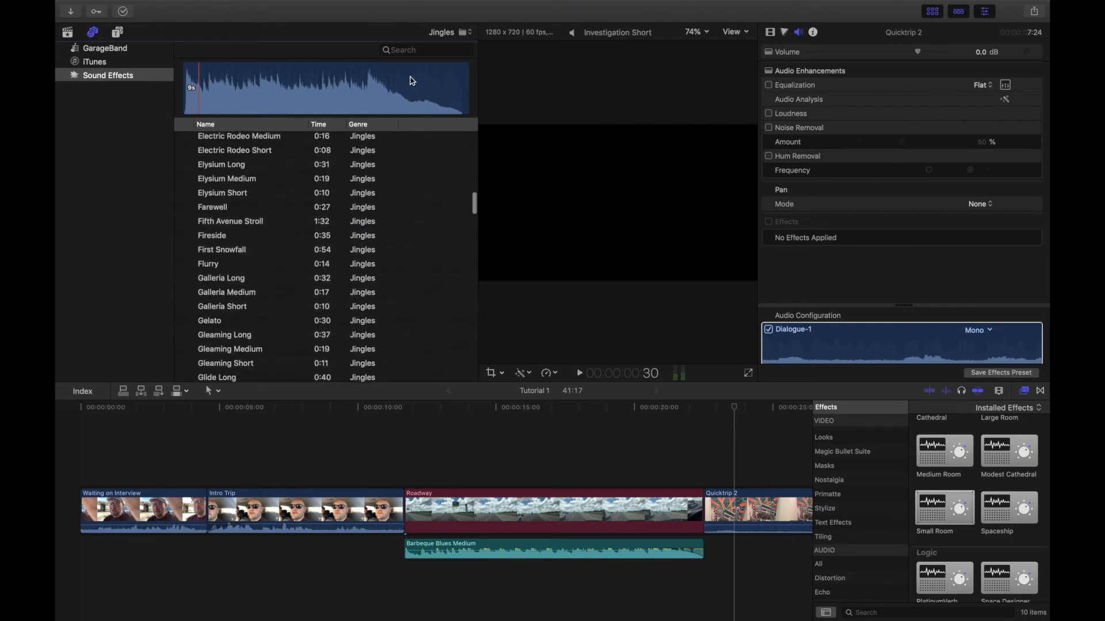
Step: Switch the sound effects list to the top-level Effects folder and open the list of categories
click(470, 33)
scroll(473, 42, up, 3)
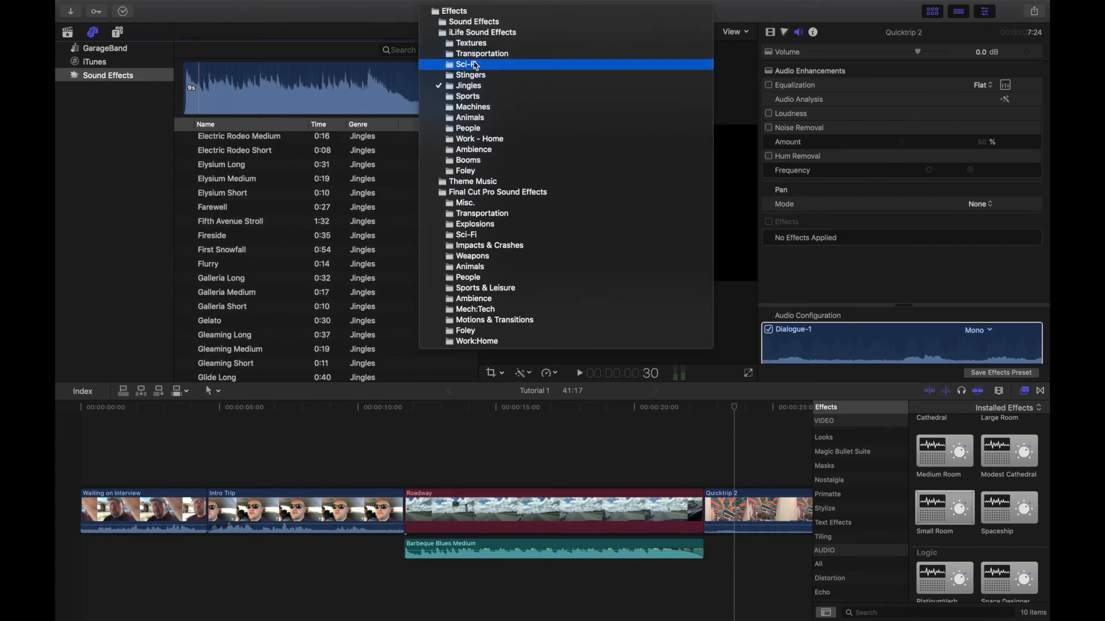
click(451, 11)
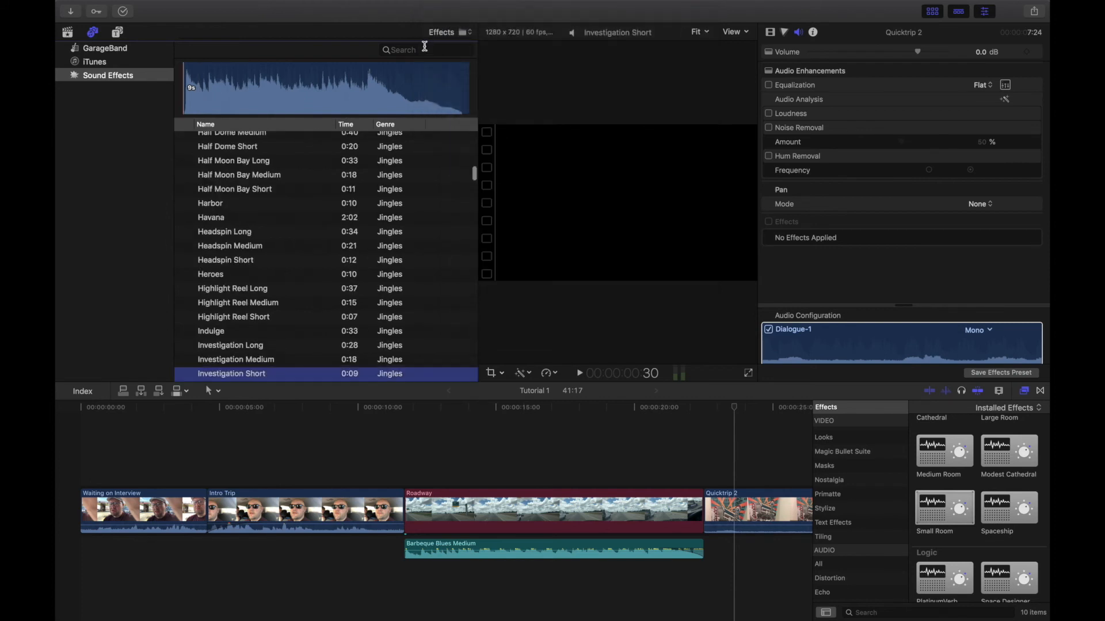
click(471, 34)
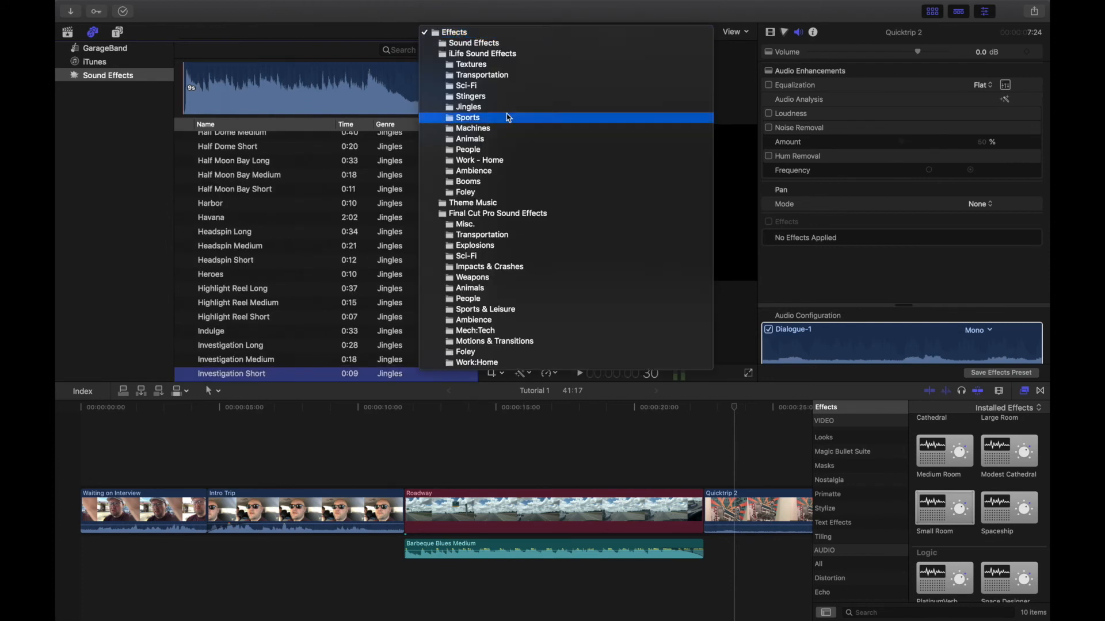